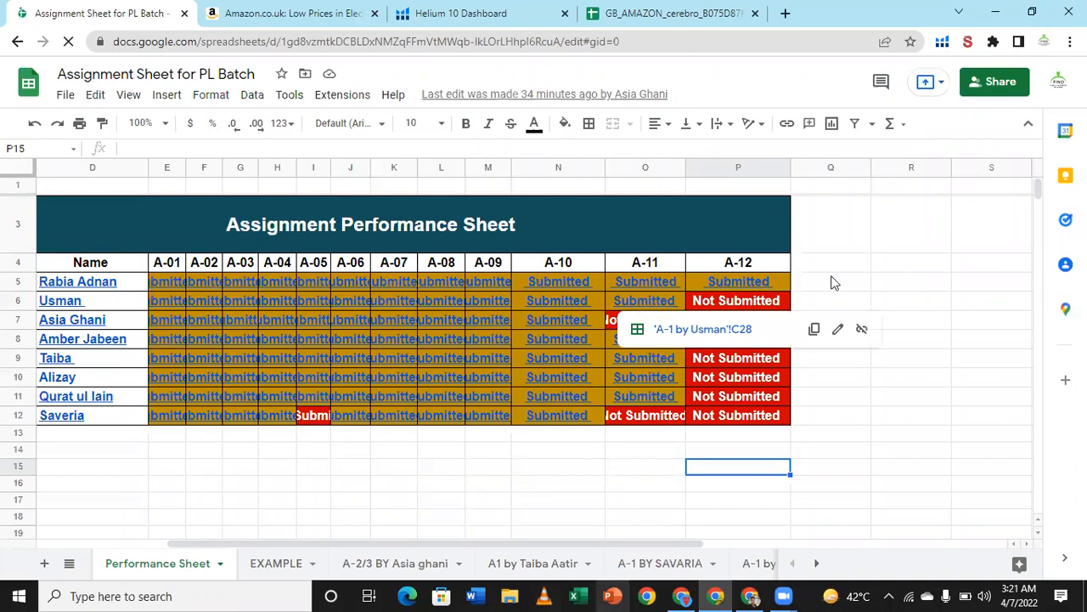
Open the first student's submission sheet from the linked A-12 status in the Assignment Performance Sheet.
{"action": "left_click", "coordinate": [744, 260]}
{"action": "key", "text": "Up"}
{"action": "left_click", "coordinate": [738, 264]}
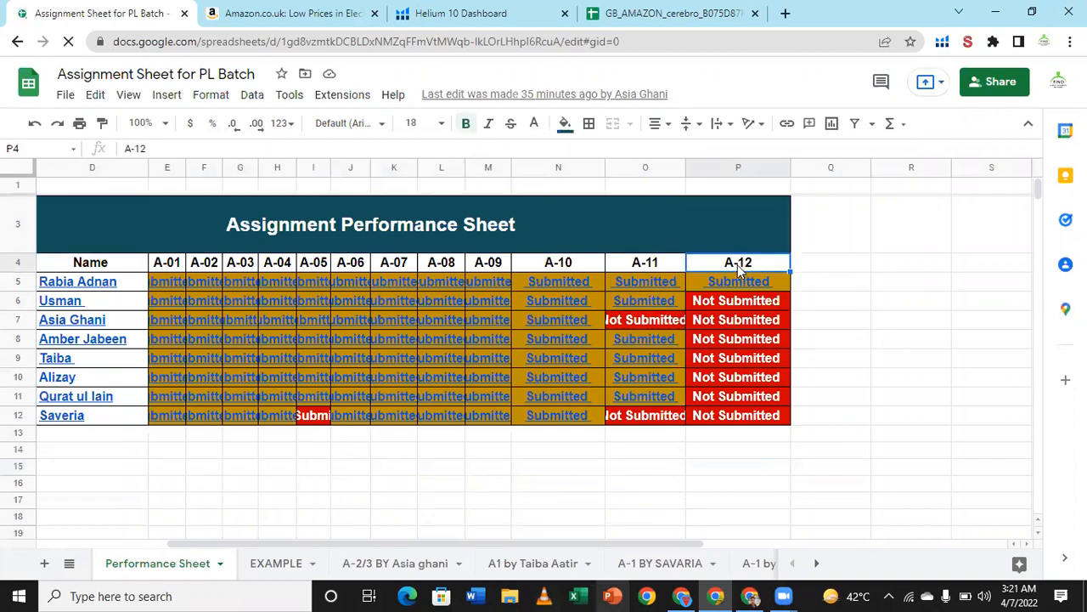
{"action": "left_click", "coordinate": [747, 284]}
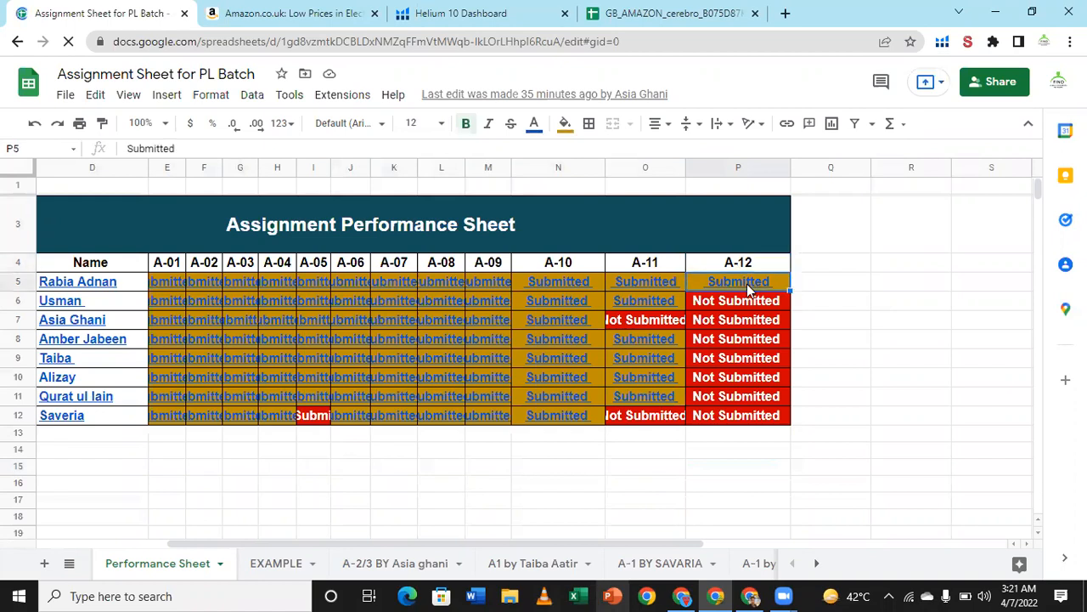
{"action": "left_click", "coordinate": [773, 311]}
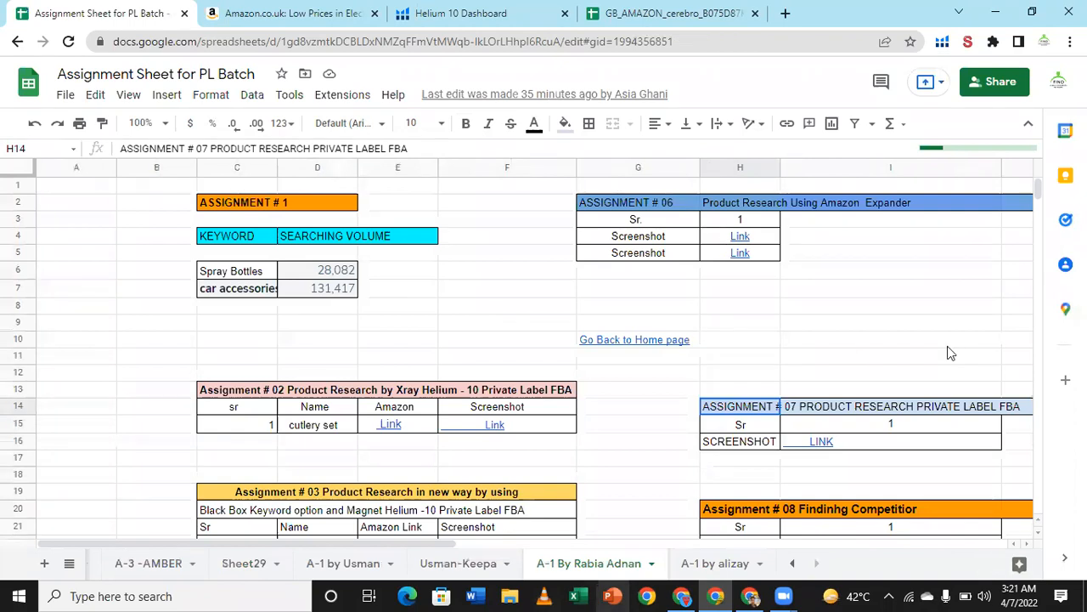
Examine the first student's assignments, from the keyword and product research tables down to the 1 unit Expense & Profit table.
{"action": "scroll", "coordinate": [950, 351], "scroll_direction": "down", "scroll_amount": 1}
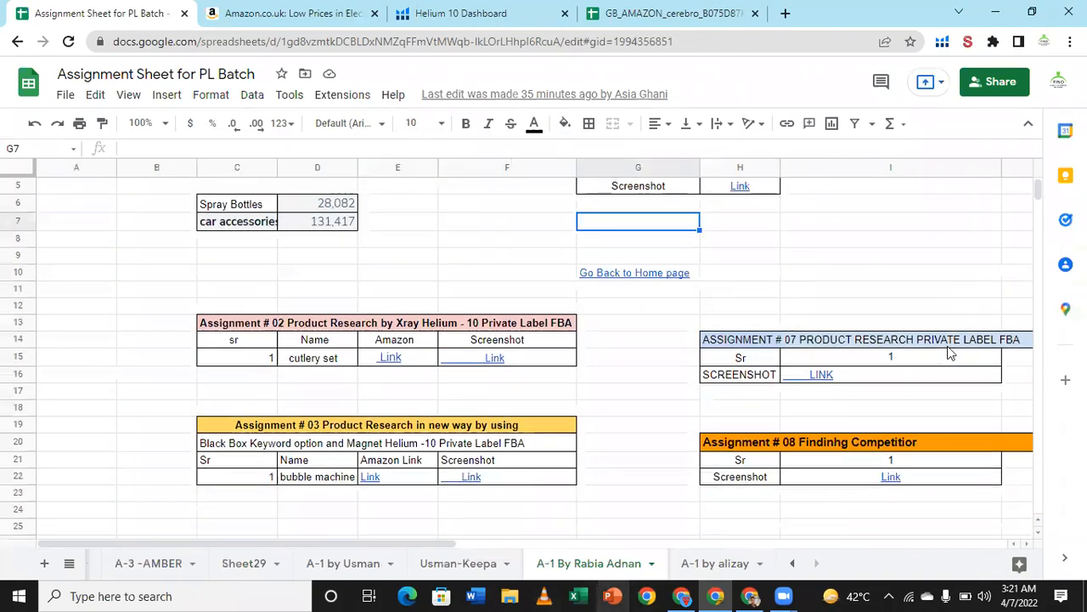
{"action": "scroll", "coordinate": [950, 351], "scroll_direction": "down", "scroll_amount": 4}
{"action": "scroll", "coordinate": [950, 352], "scroll_direction": "down", "scroll_amount": 2}
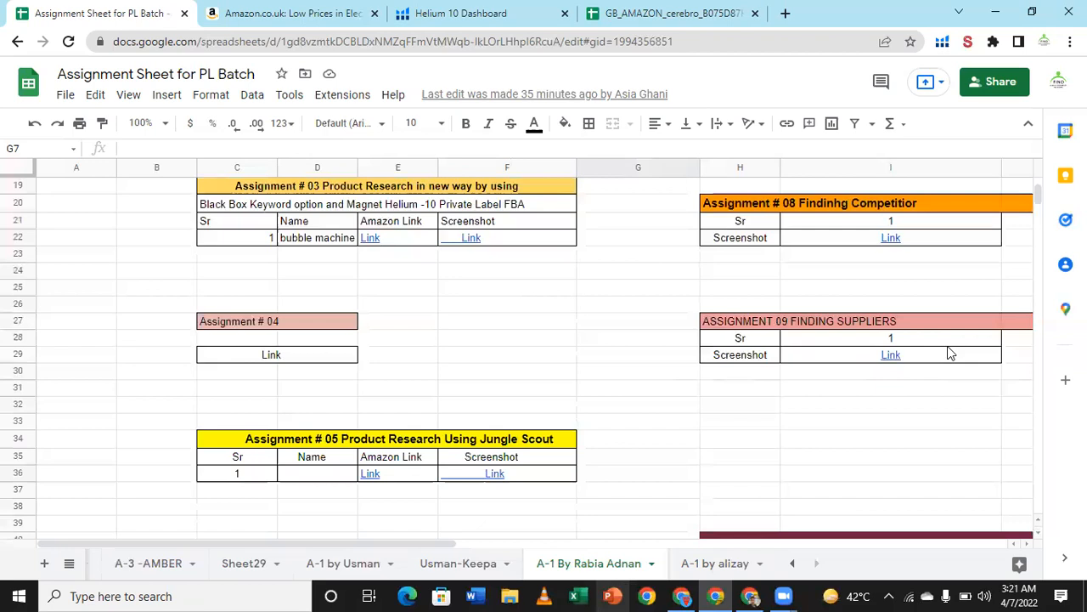
{"action": "scroll", "coordinate": [950, 352], "scroll_direction": "down", "scroll_amount": 5}
{"action": "scroll", "coordinate": [950, 352], "scroll_direction": "down", "scroll_amount": 8}
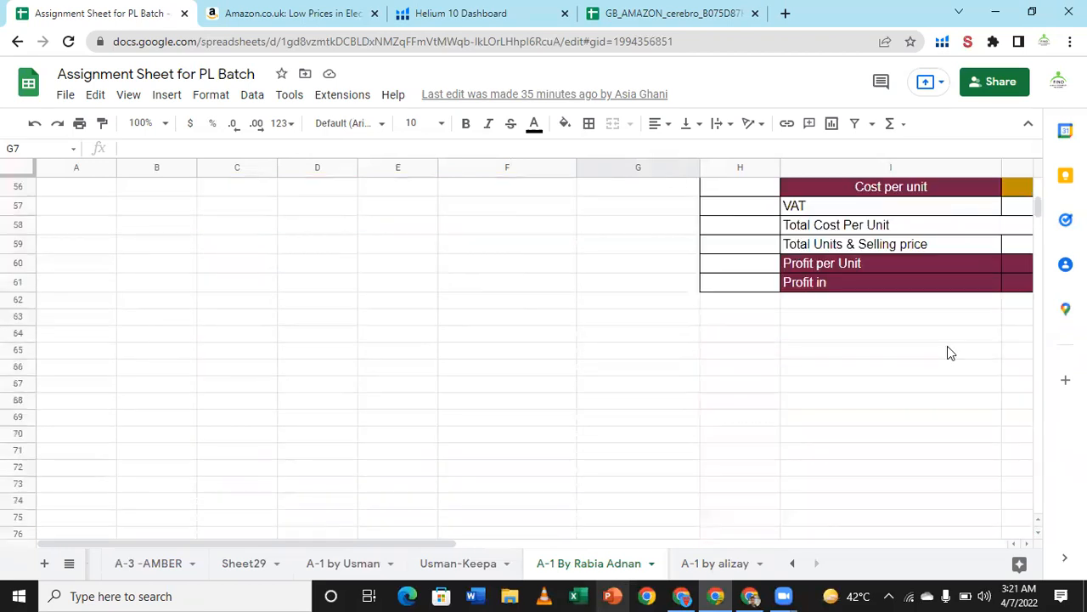
{"action": "scroll", "coordinate": [950, 351], "scroll_direction": "down", "scroll_amount": 2}
{"action": "scroll", "coordinate": [949, 352], "scroll_direction": "up", "scroll_amount": 3}
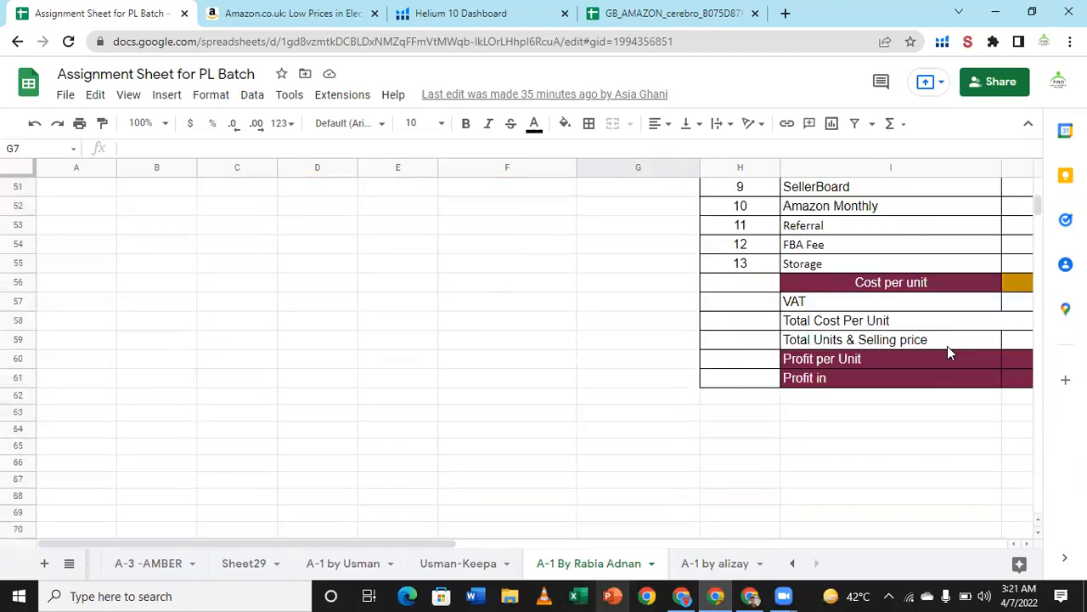
{"action": "scroll", "coordinate": [950, 351], "scroll_direction": "up", "scroll_amount": 7}
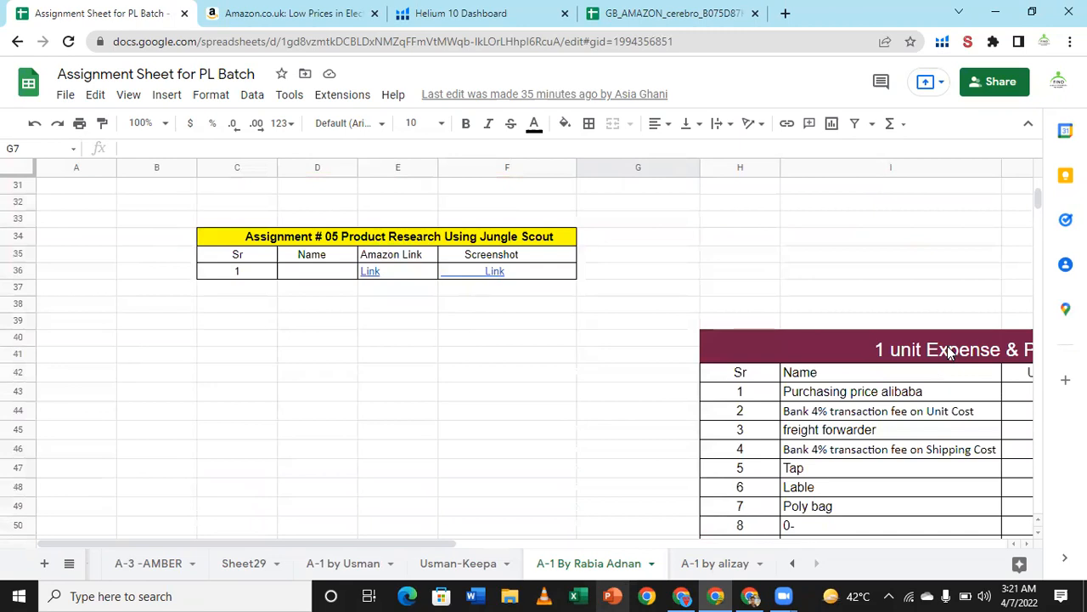
{"action": "left_click", "coordinate": [932, 342]}
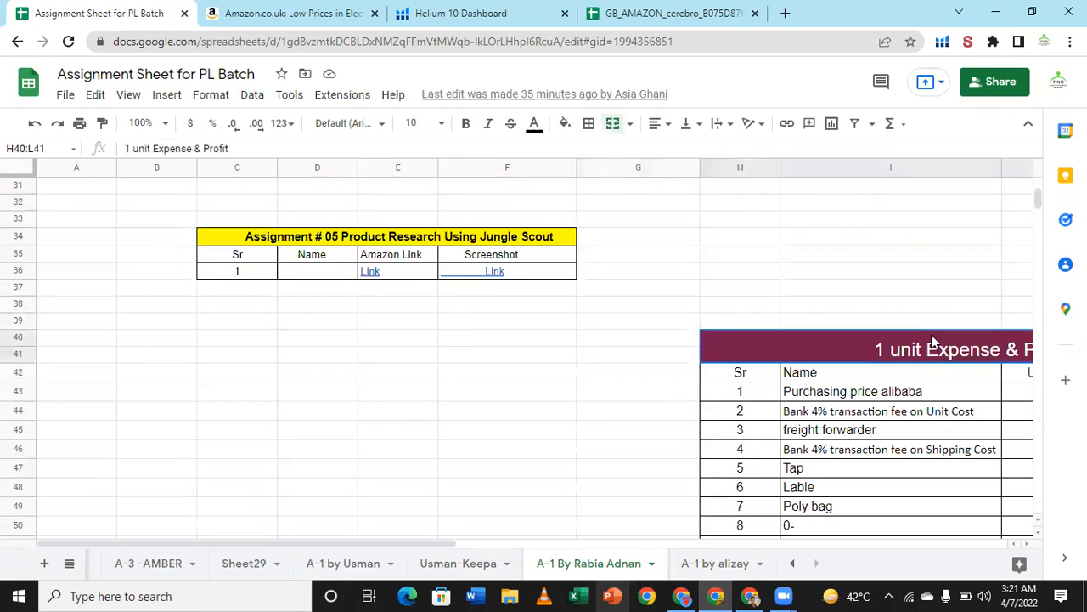
{"action": "scroll", "coordinate": [924, 320], "scroll_direction": "up", "scroll_amount": 10}
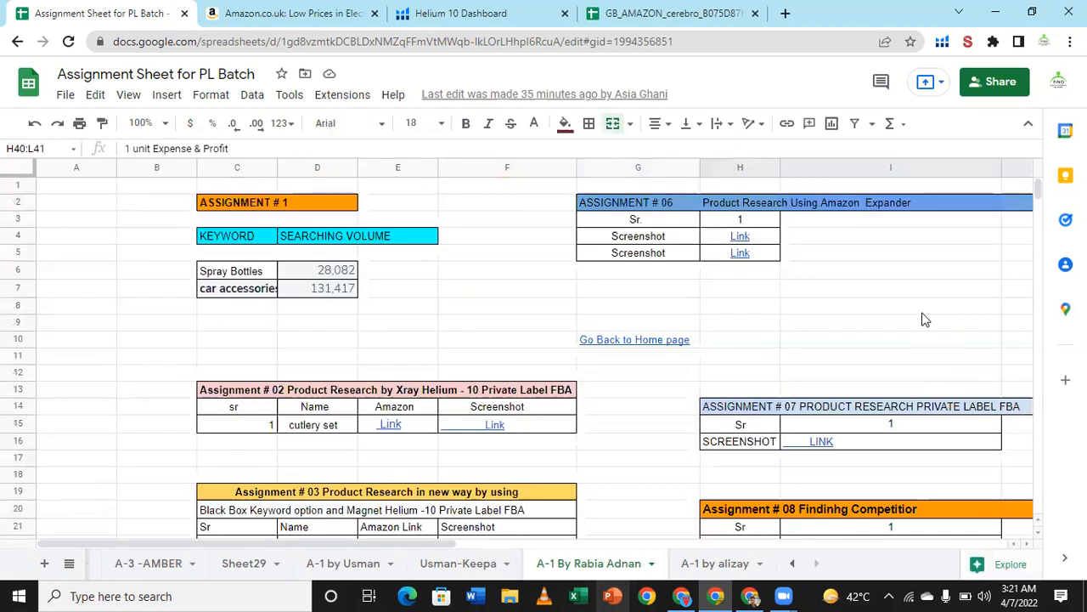
Find the Assignment # 12 Finding Supplier On 1688 table and open its screenshot link.
{"action": "key", "text": "Right"}
{"action": "key", "text": "Right"}
{"action": "key", "text": "Right"}
{"action": "scroll", "coordinate": [924, 317], "scroll_direction": "up", "scroll_amount": 1}
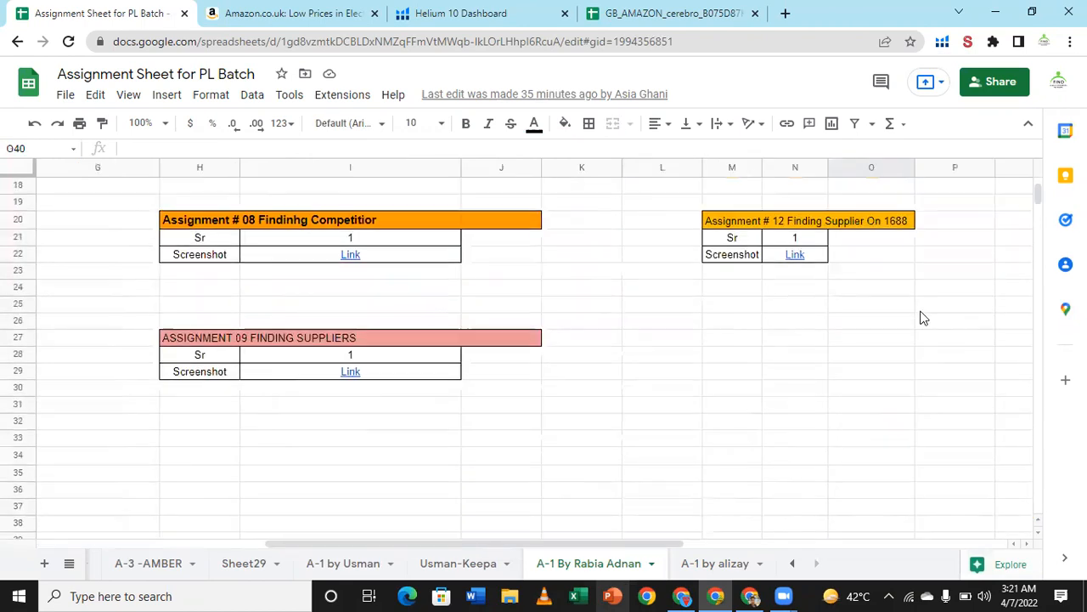
{"action": "scroll", "coordinate": [803, 348], "scroll_direction": "up", "scroll_amount": 2}
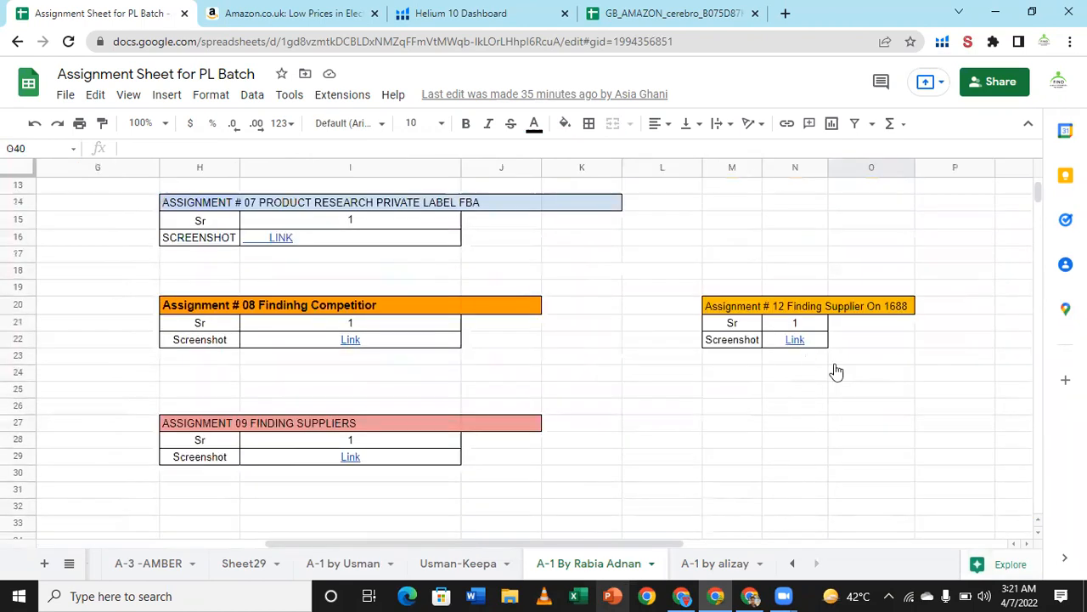
{"action": "left_click", "coordinate": [804, 344]}
{"action": "left_click", "coordinate": [852, 367]}
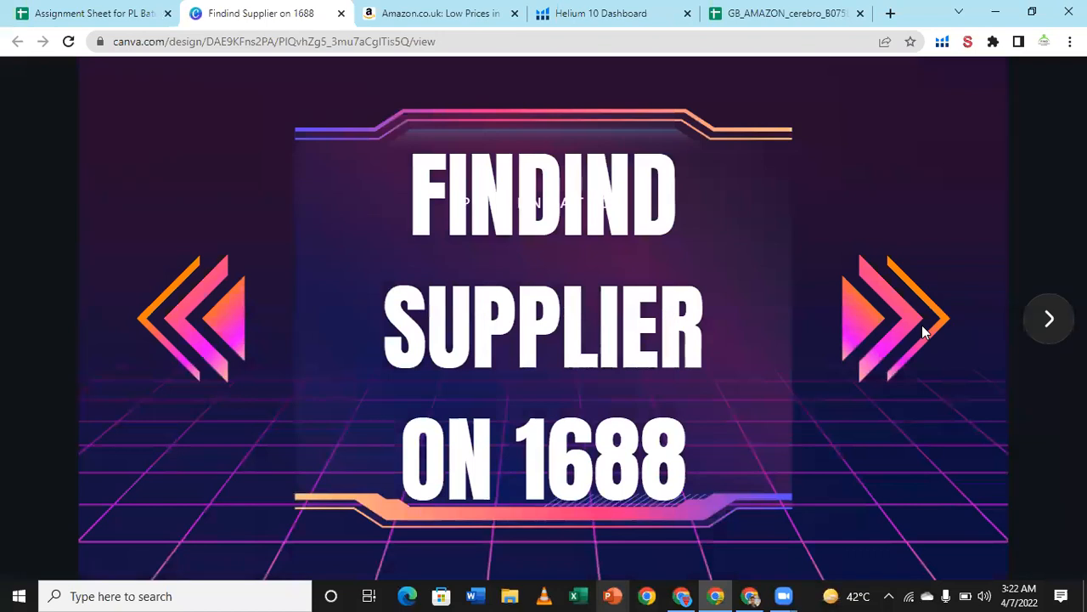
Review the Nanjing Hippy Dog Pet Products slides: company profile, map location, factory photos, certificates and Google search results.
{"action": "left_click", "coordinate": [1051, 321]}
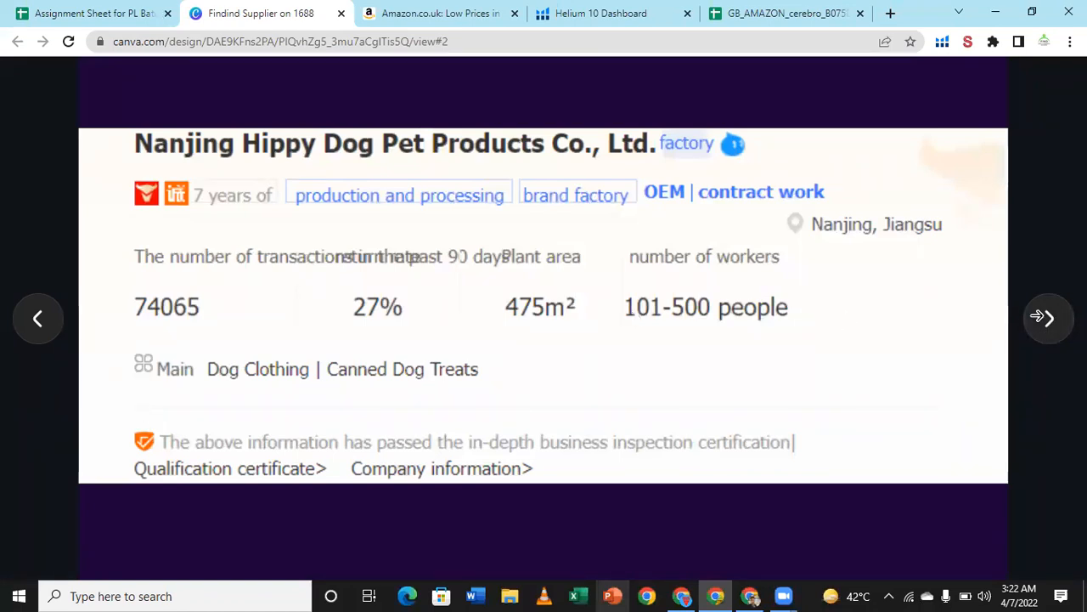
{"action": "left_click", "coordinate": [1047, 329]}
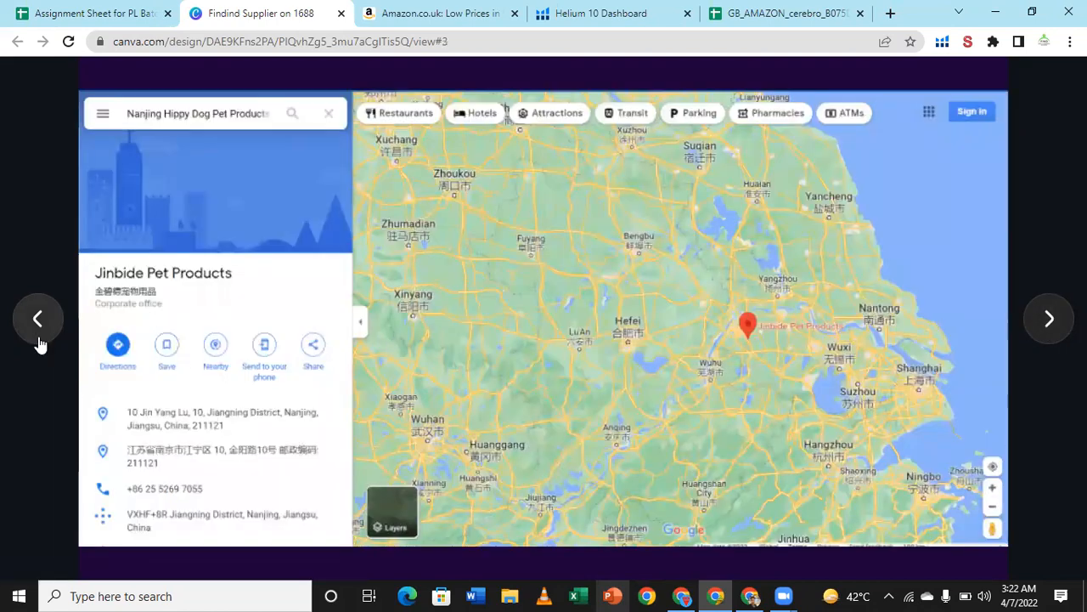
{"action": "key", "text": "Left"}
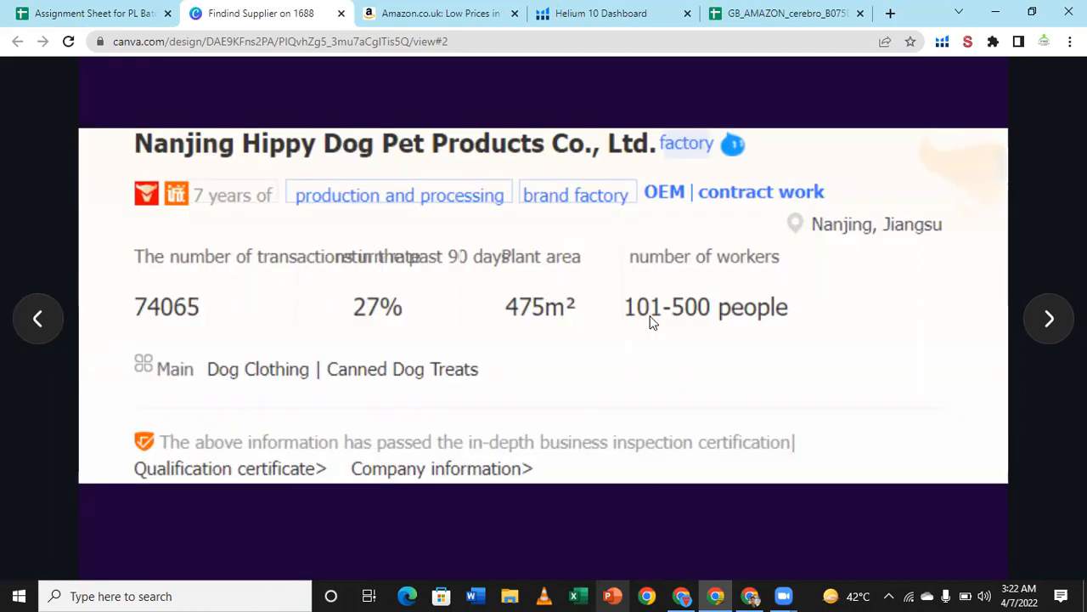
{"action": "left_click", "coordinate": [1050, 321]}
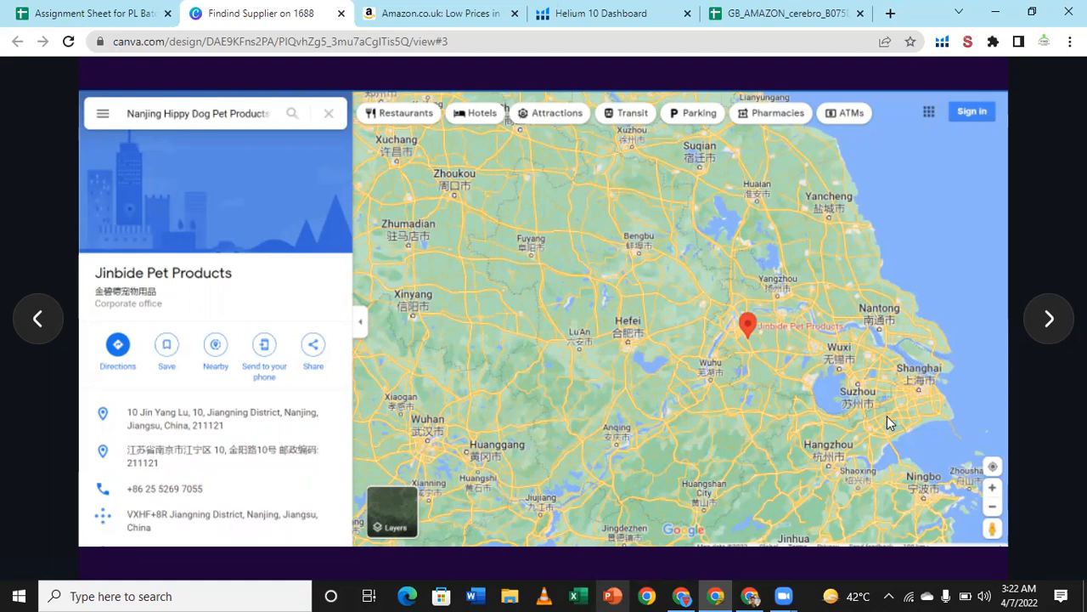
{"action": "left_click", "coordinate": [1050, 320]}
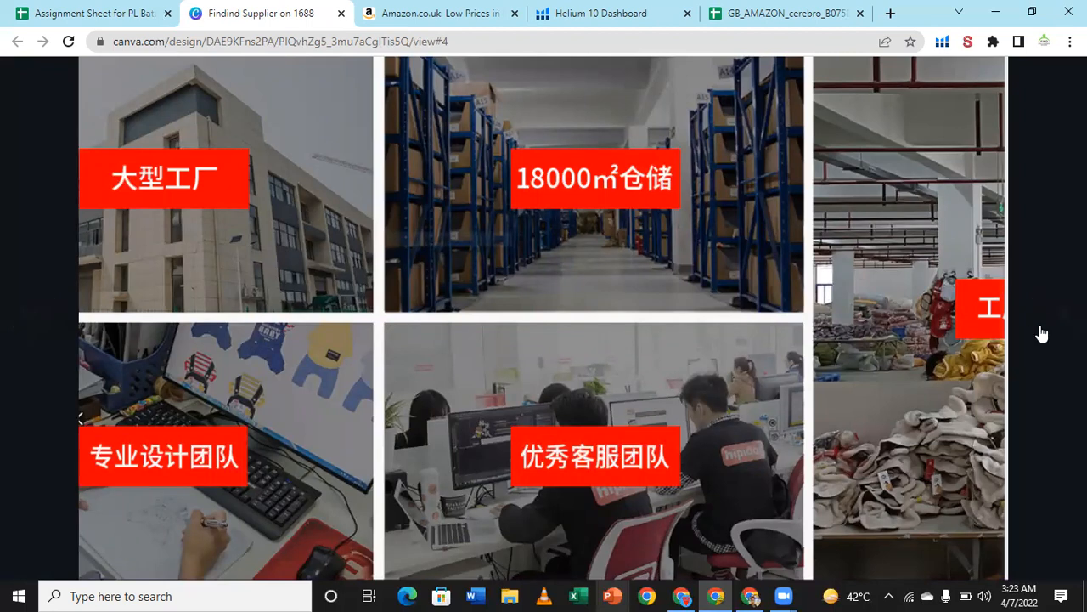
{"action": "left_click", "coordinate": [1050, 333]}
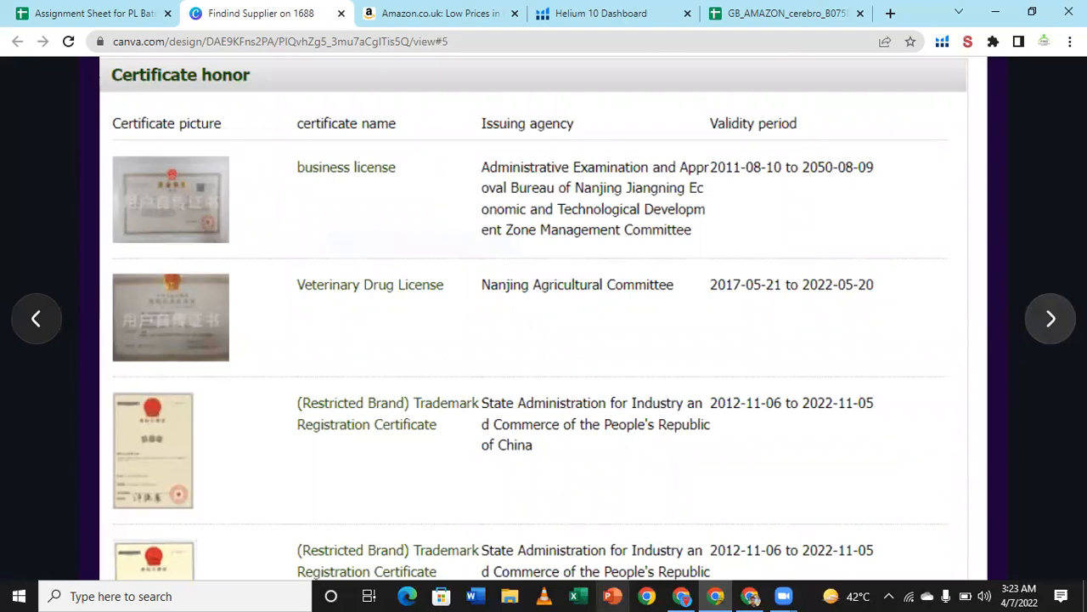
{"action": "left_click", "coordinate": [1052, 333]}
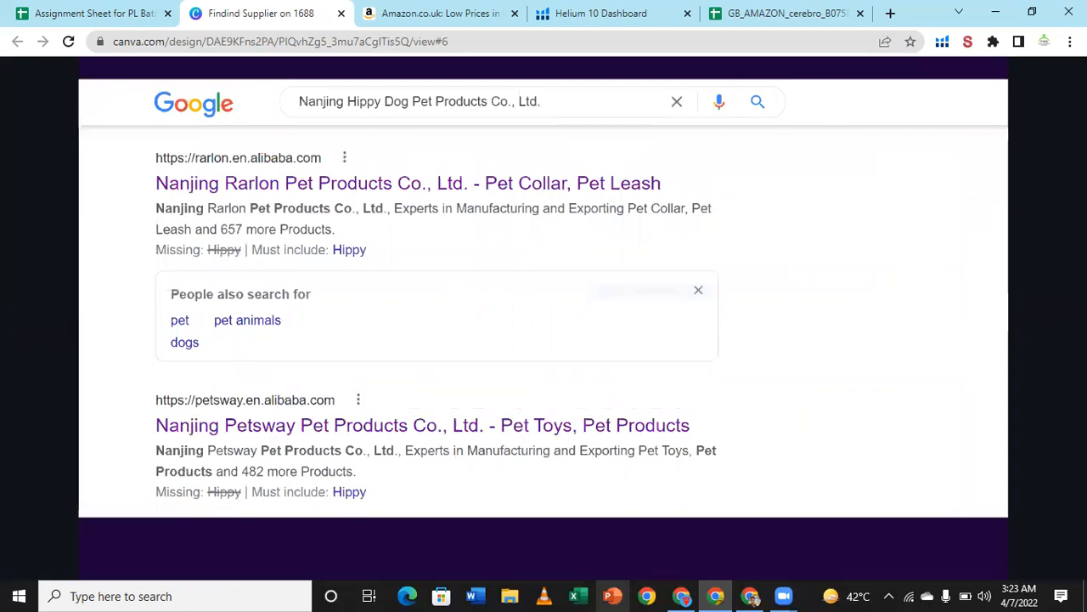
{"action": "mouse_move", "coordinate": [1052, 328]}
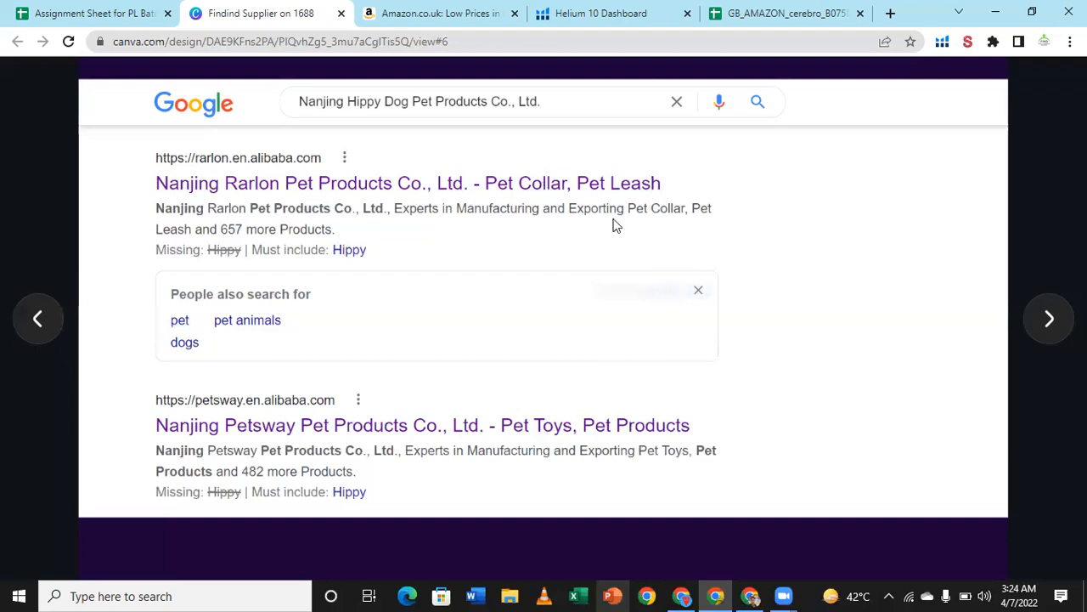
Review the Nanjing Petsway Pet Products slides on the supplier profile, company overview, ratings and buyer reviews through the closing slide.
{"action": "left_click", "coordinate": [1050, 319]}
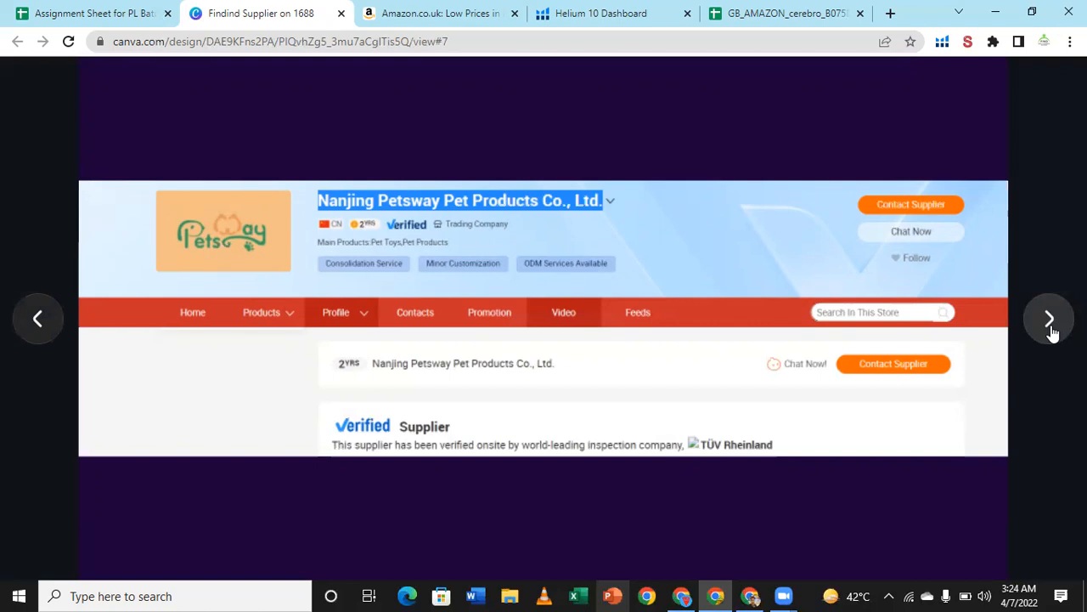
{"action": "left_click", "coordinate": [1050, 320]}
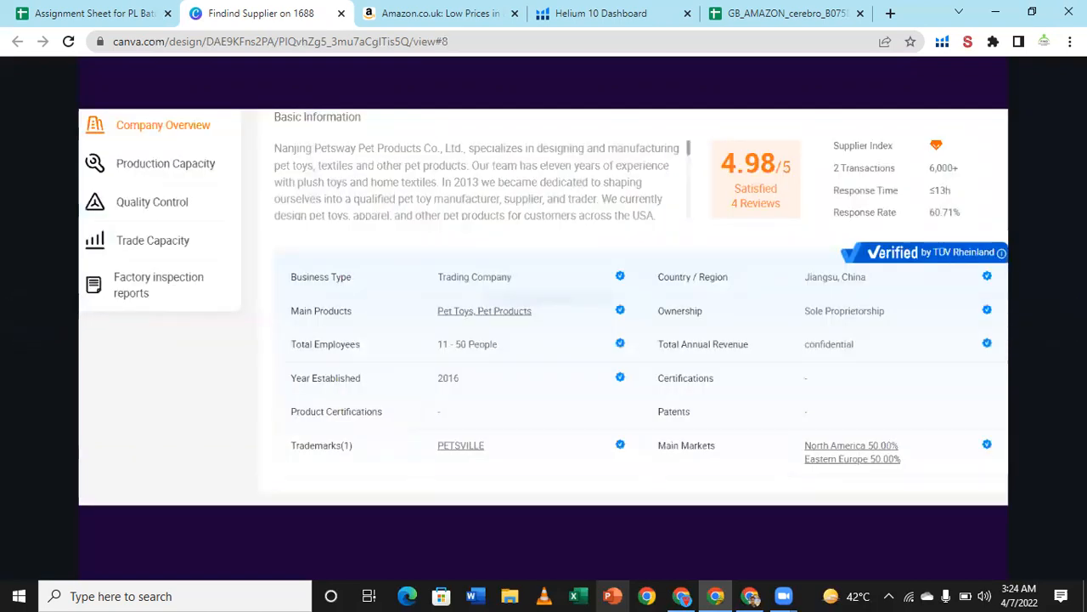
{"action": "mouse_move", "coordinate": [1049, 311]}
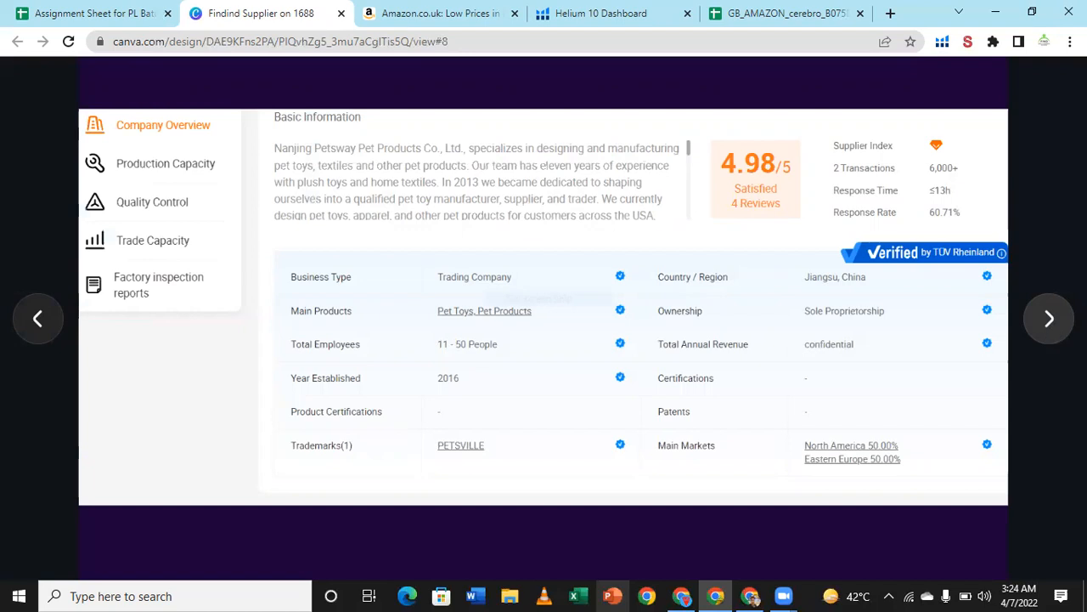
{"action": "mouse_move", "coordinate": [1048, 350]}
{"action": "left_click", "coordinate": [1044, 330]}
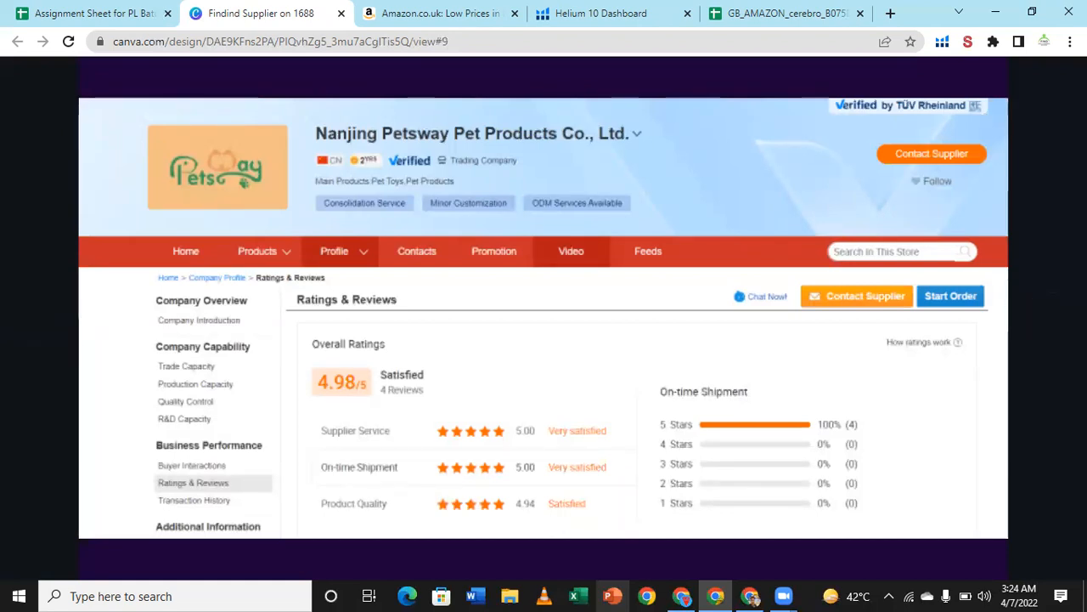
{"action": "left_click", "coordinate": [1036, 327]}
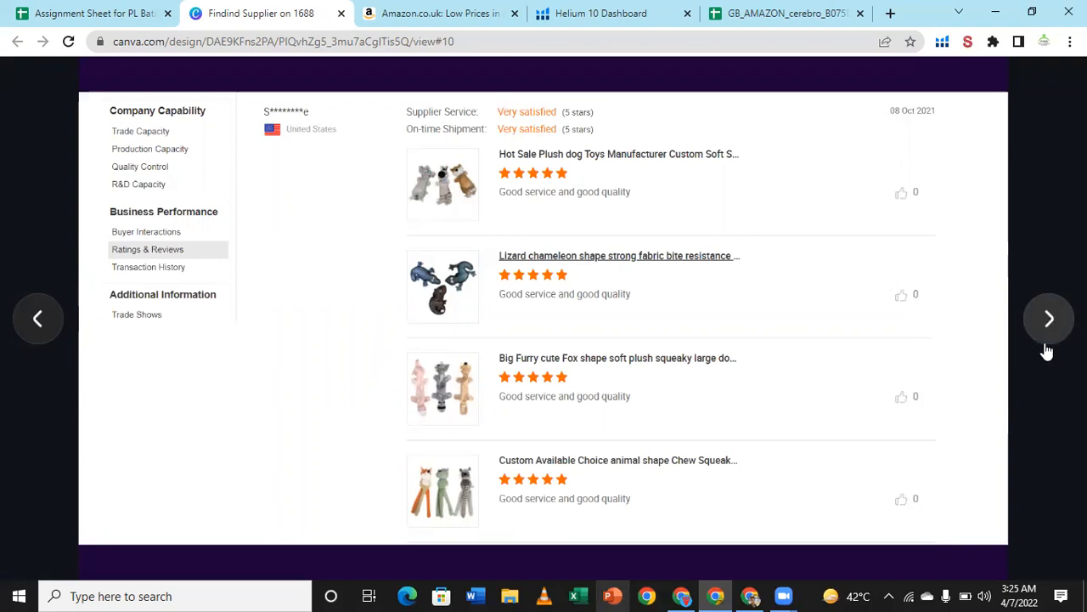
{"action": "left_click", "coordinate": [1047, 344]}
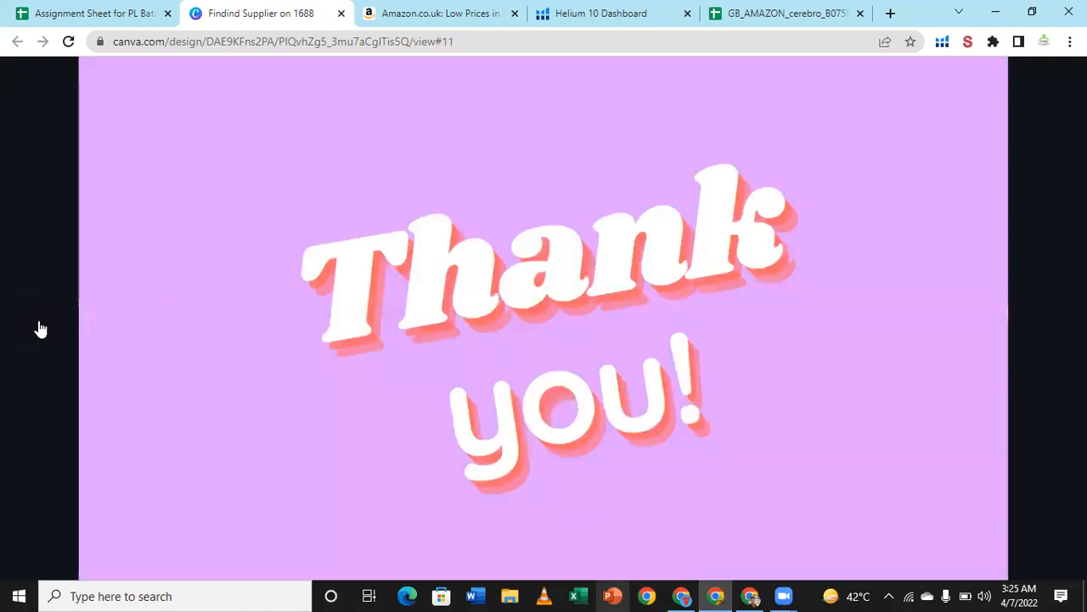
{"action": "left_click", "coordinate": [37, 319]}
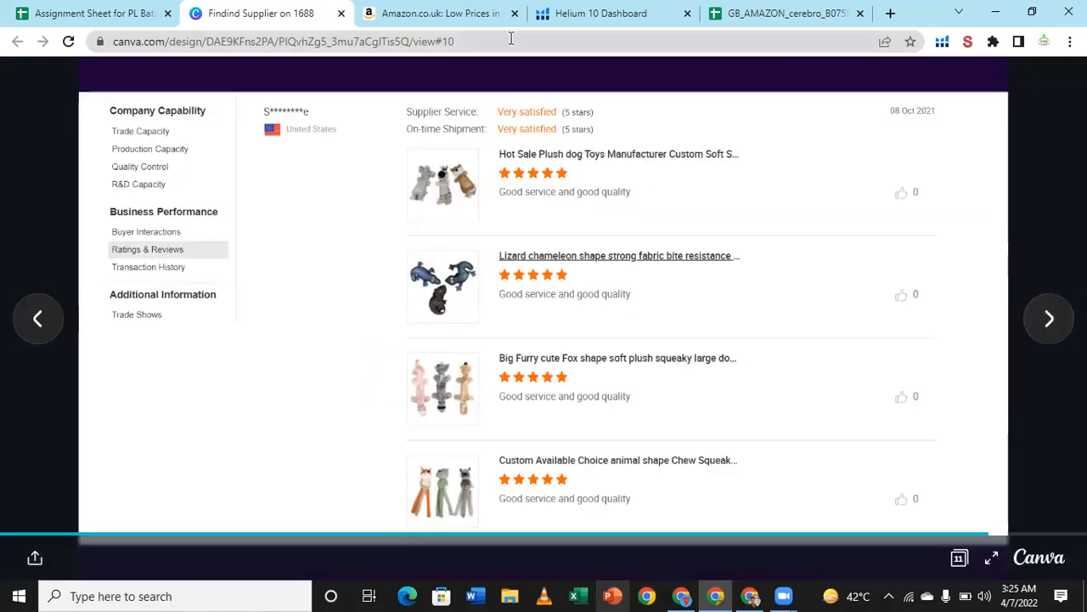
Close the supplier presentation and follow the submission sheet's home page link back to the Performance Sheet.
{"action": "left_click", "coordinate": [341, 14]}
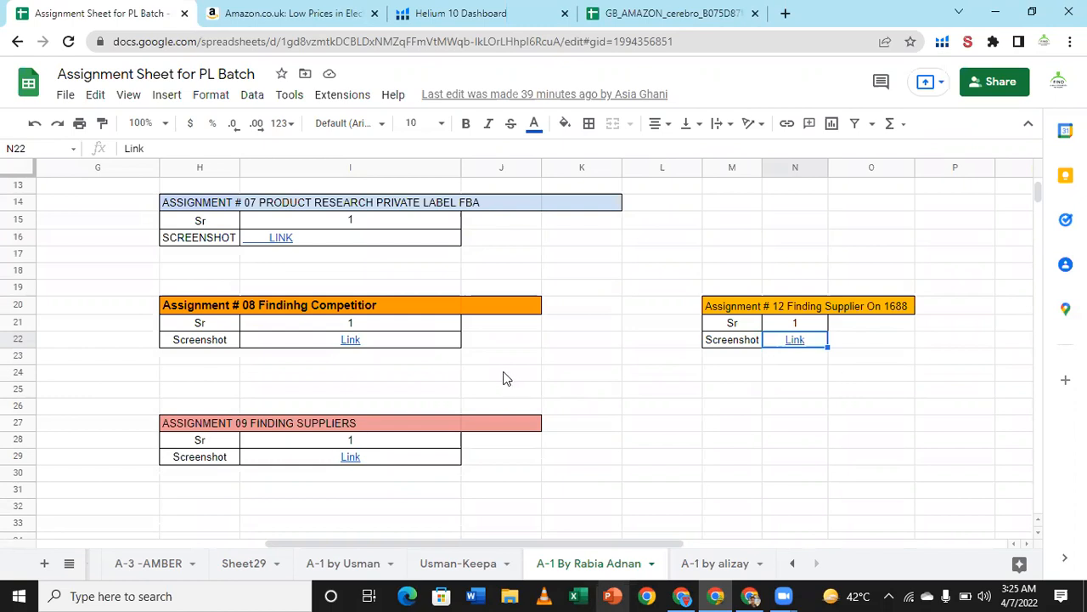
{"action": "scroll", "coordinate": [522, 321], "scroll_direction": "up", "scroll_amount": 3}
{"action": "left_click", "coordinate": [529, 374]}
{"action": "left_click", "coordinate": [89, 347]}
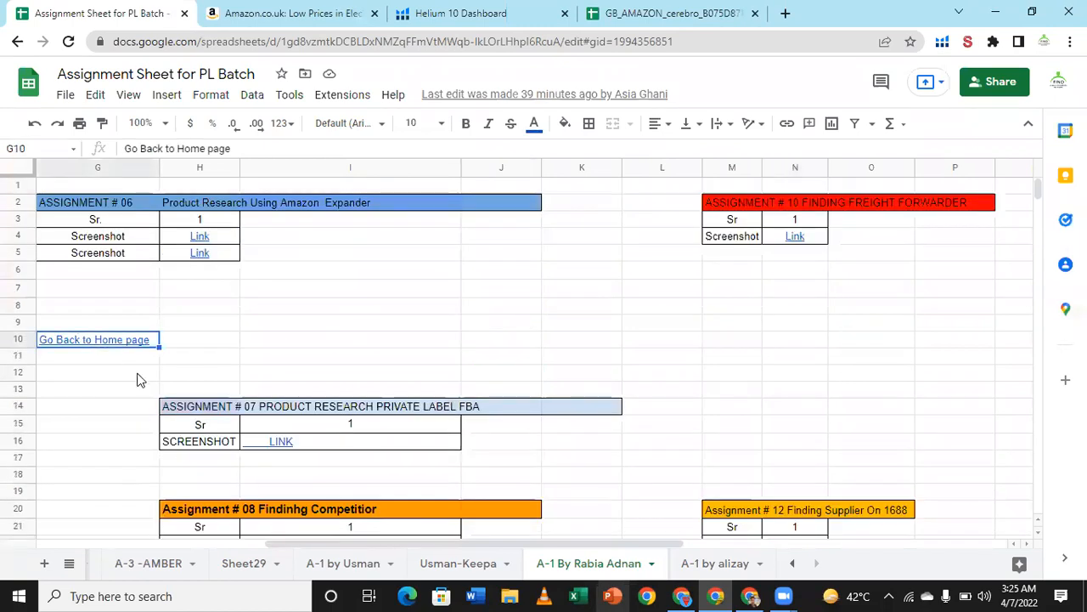
{"action": "left_click", "coordinate": [133, 369]}
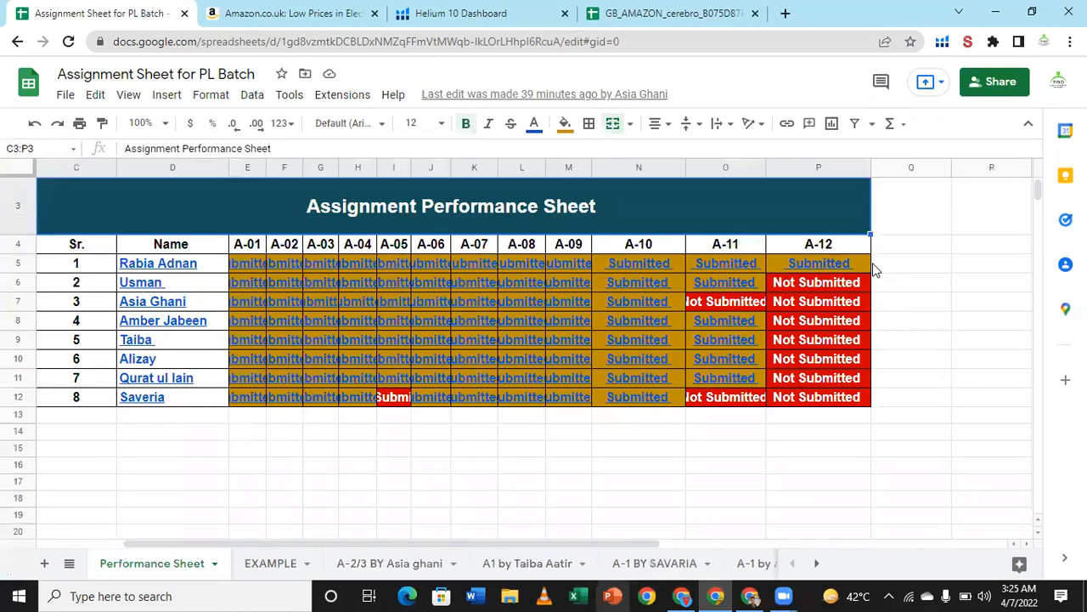
Open the second student's sheet from the linked A-11 status and look through the assignments down to Assignment # 11.
{"action": "left_click", "coordinate": [745, 284]}
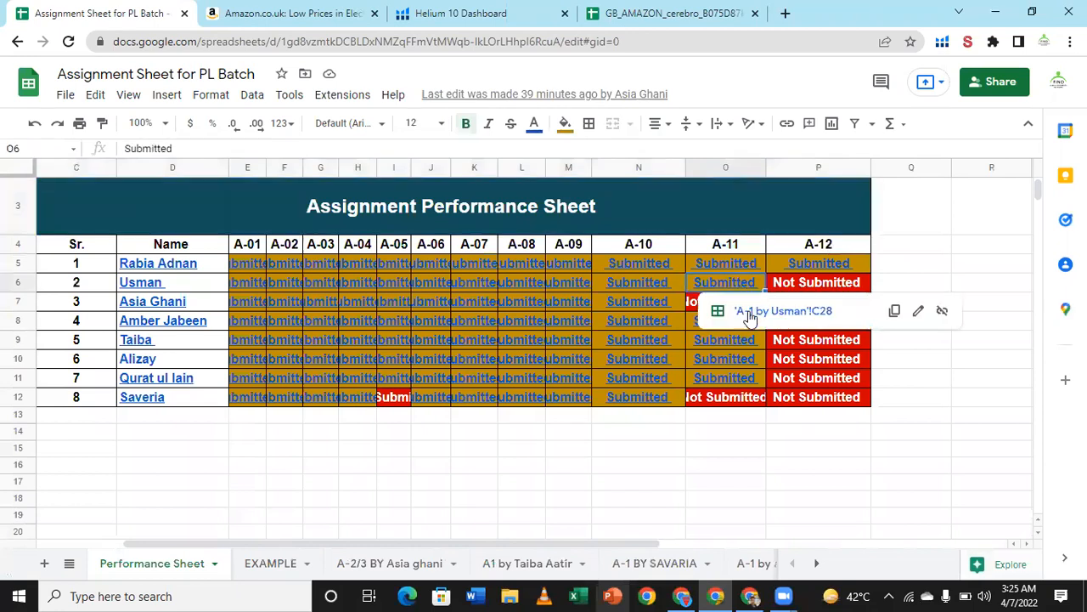
{"action": "left_click", "coordinate": [754, 313]}
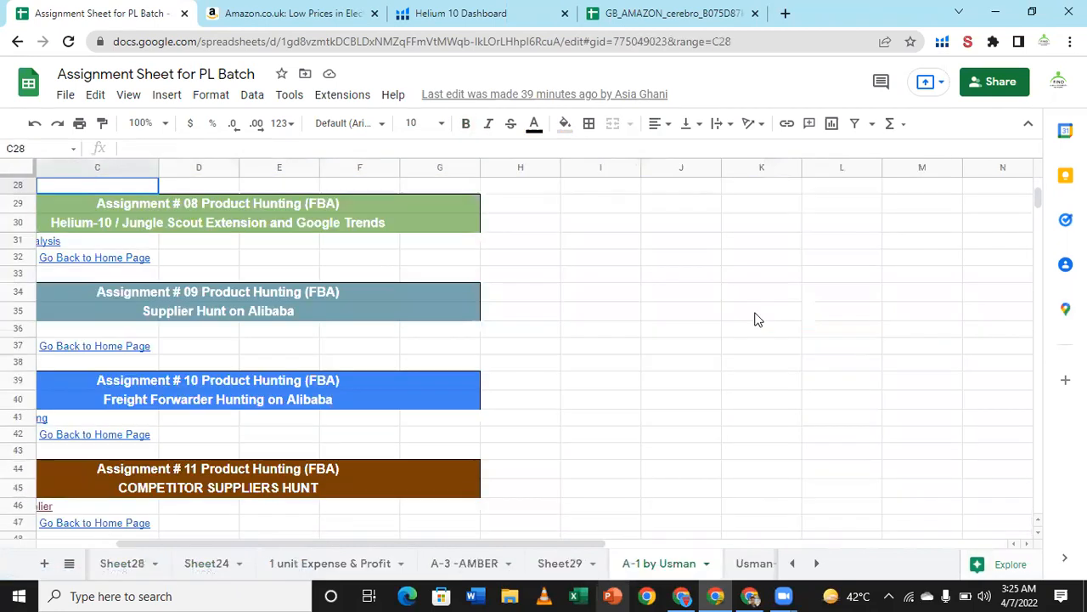
{"action": "left_click", "coordinate": [432, 400]}
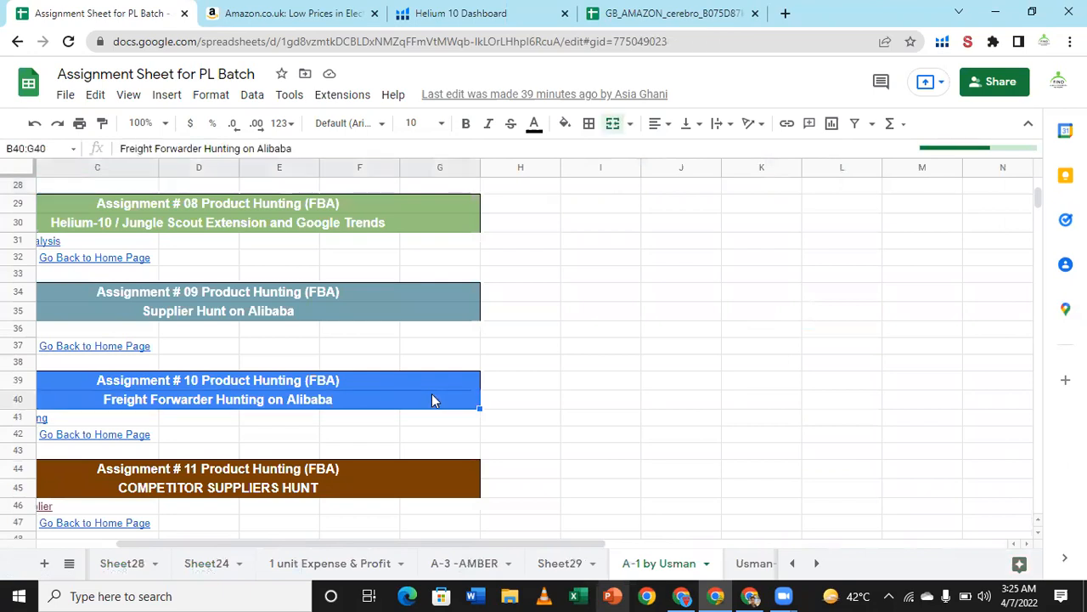
{"action": "scroll", "coordinate": [431, 401], "scroll_direction": "down", "scroll_amount": 2}
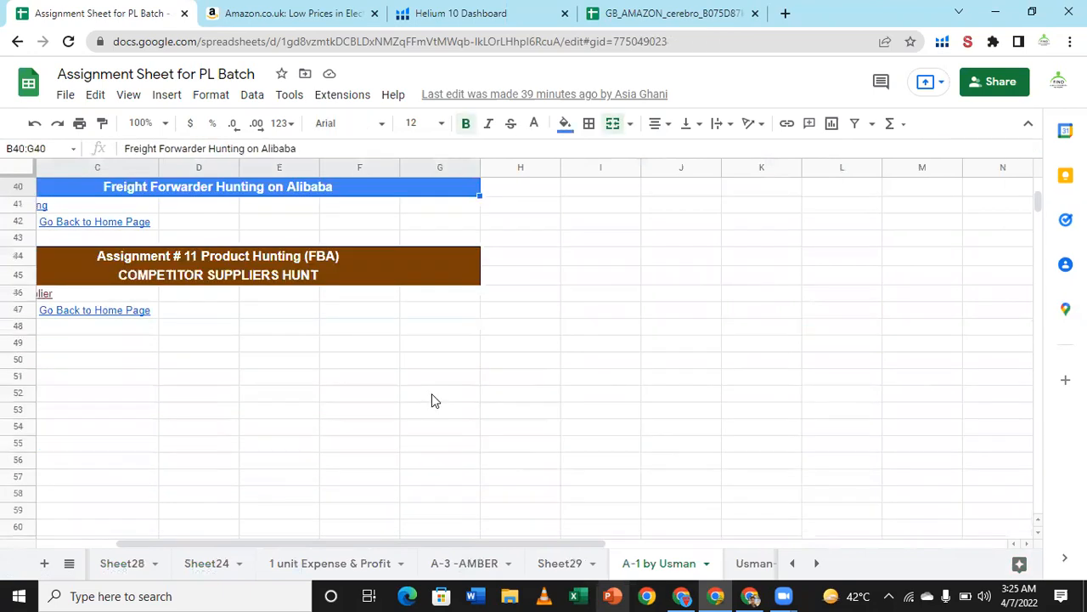
Follow the home page link in the second student's sheet back to the Performance Sheet.
{"action": "scroll", "coordinate": [582, 344], "scroll_direction": "up", "scroll_amount": 1}
{"action": "left_click", "coordinate": [84, 403]}
{"action": "left_click", "coordinate": [113, 432]}
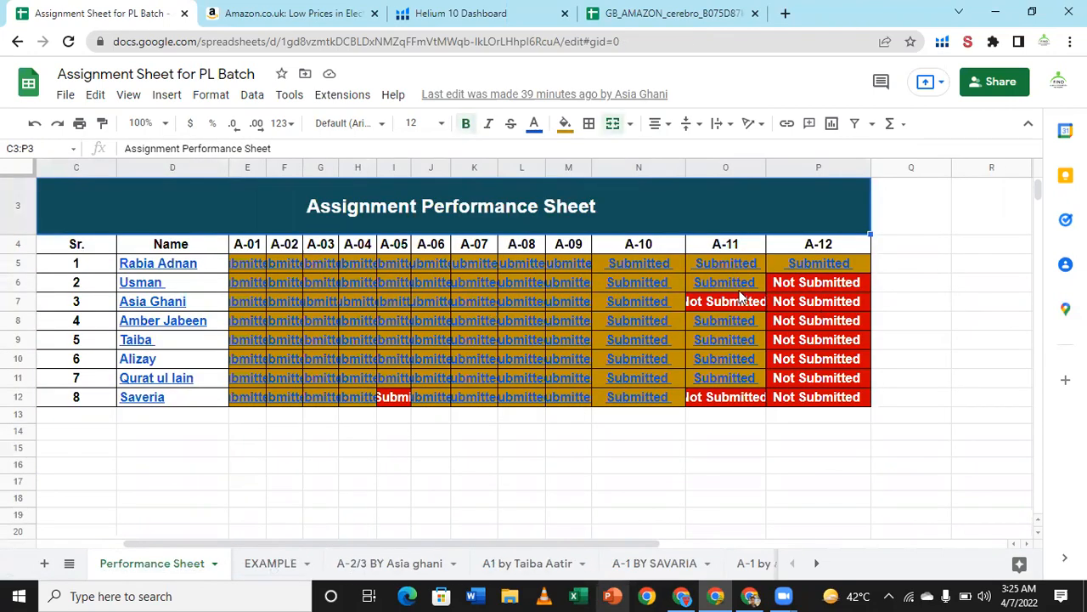
Open the third student's sheet from the linked A-10 status and open the Canva presentation linked under A-11/12.
{"action": "left_click", "coordinate": [654, 306]}
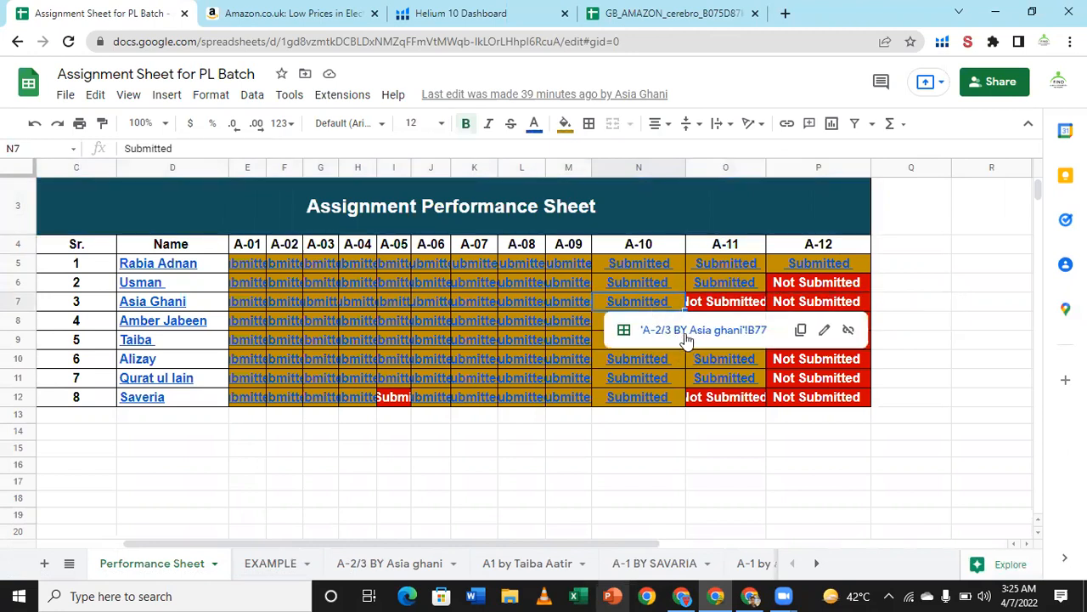
{"action": "left_click", "coordinate": [686, 330]}
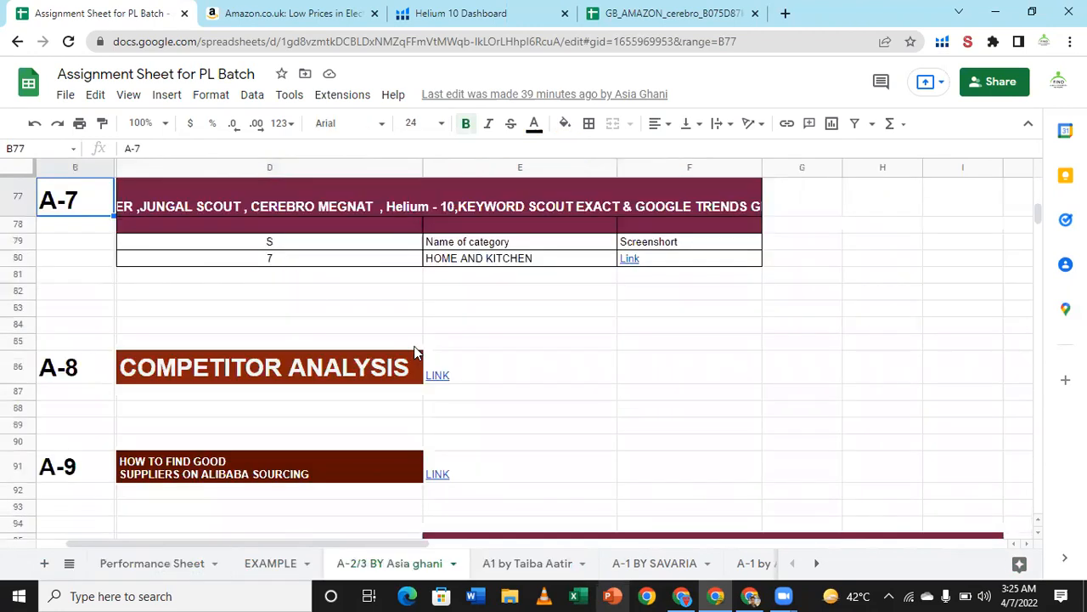
{"action": "scroll", "coordinate": [414, 348], "scroll_direction": "down", "scroll_amount": 3}
{"action": "scroll", "coordinate": [414, 349], "scroll_direction": "down", "scroll_amount": 1}
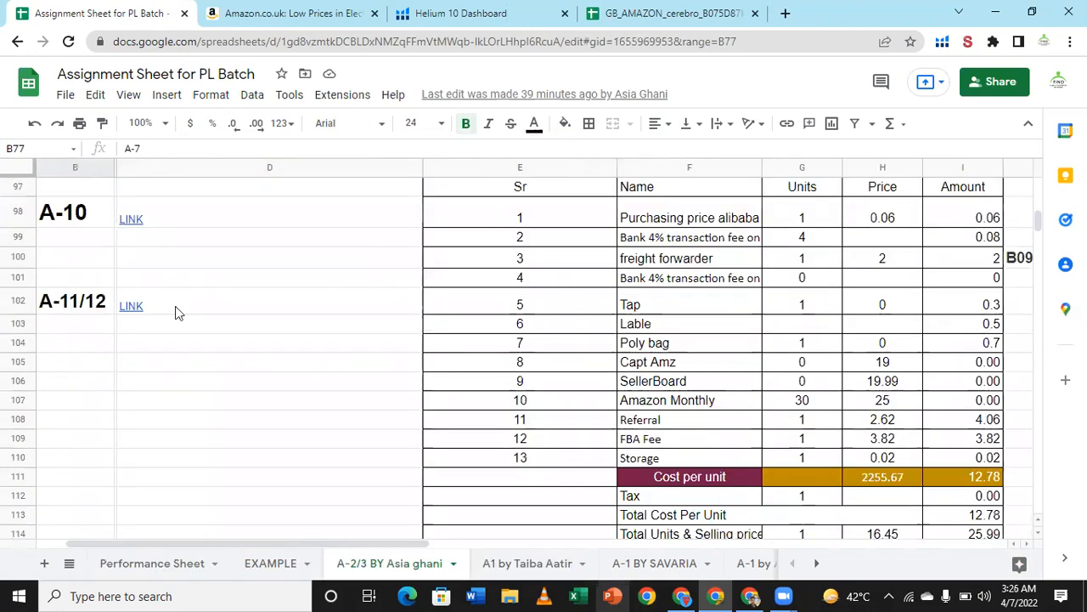
{"action": "mouse_move", "coordinate": [133, 316]}
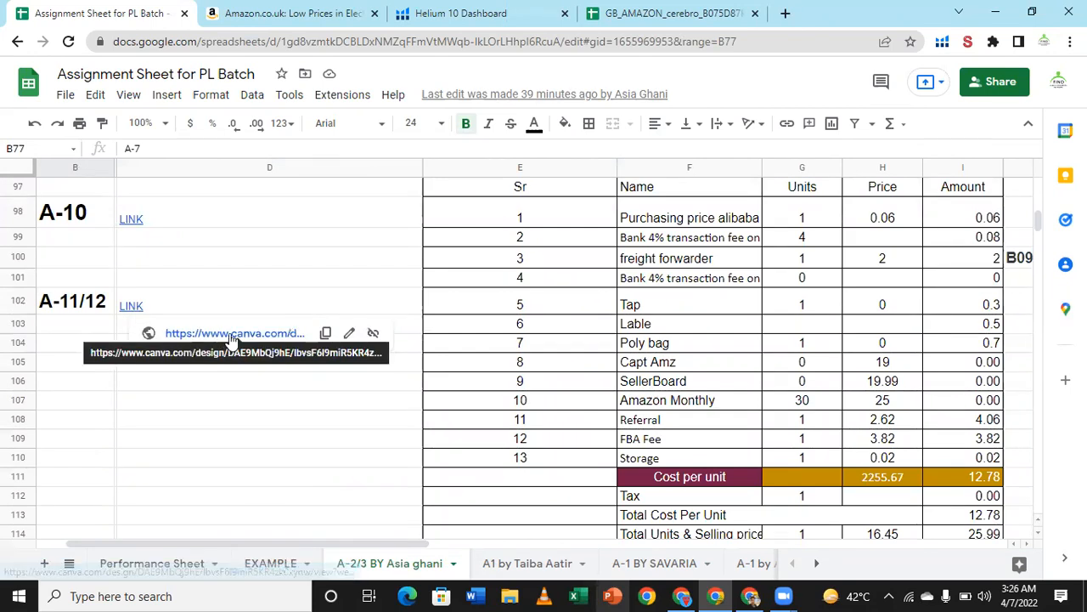
{"action": "left_click", "coordinate": [231, 335]}
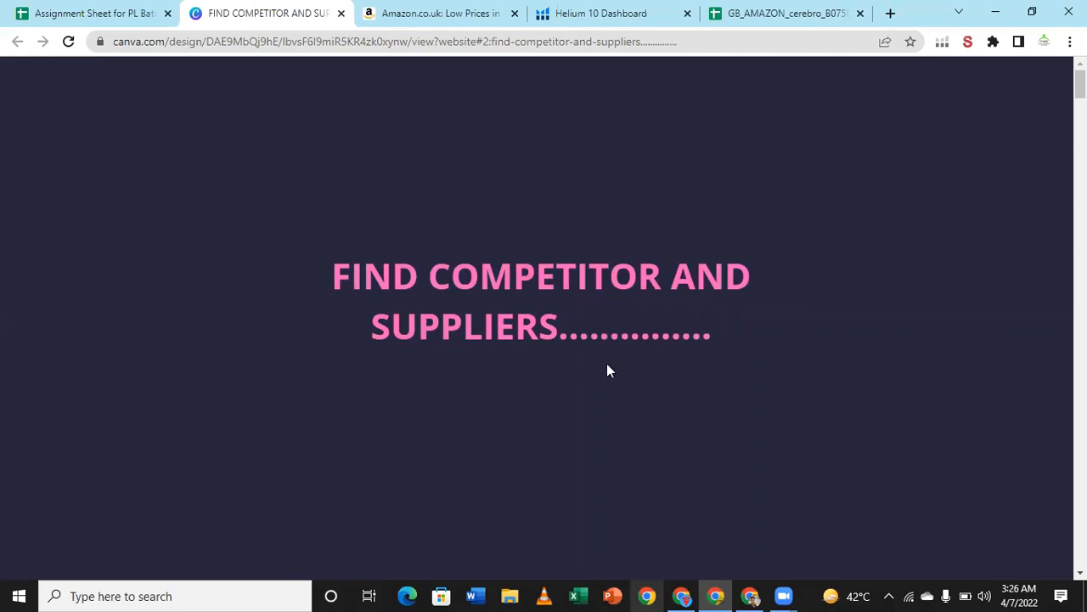
Review the competitor slides on the plastific car bin Amazon listing, the PLASTIFIC trademark details and the trademark owner.
{"action": "scroll", "coordinate": [607, 371], "scroll_direction": "down", "scroll_amount": 2}
{"action": "scroll", "coordinate": [607, 370], "scroll_direction": "down", "scroll_amount": 3}
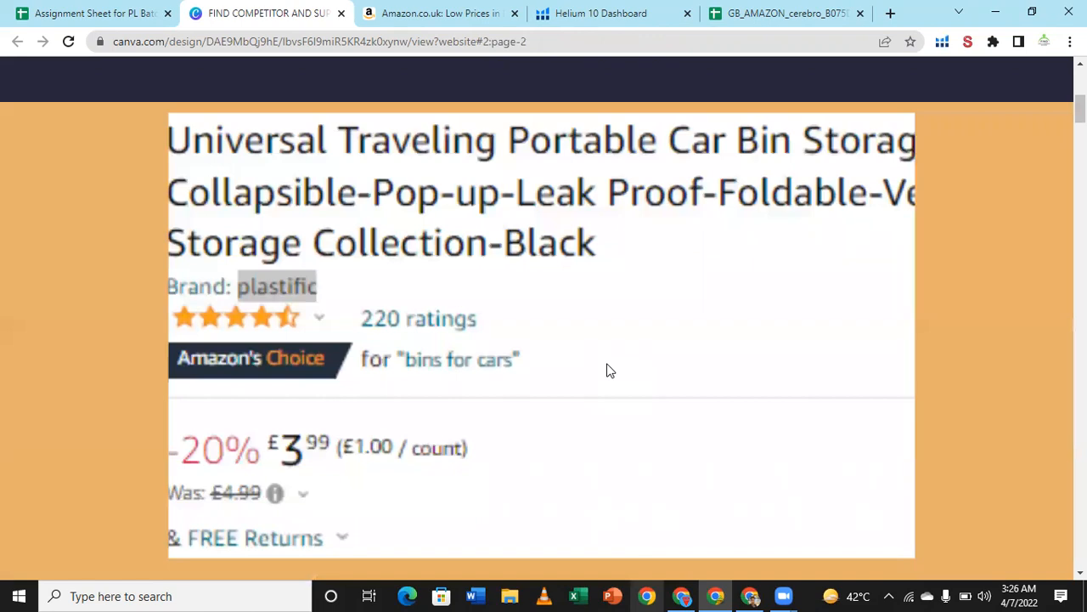
{"action": "scroll", "coordinate": [607, 371], "scroll_direction": "down", "scroll_amount": 2}
{"action": "scroll", "coordinate": [606, 370], "scroll_direction": "down", "scroll_amount": 3}
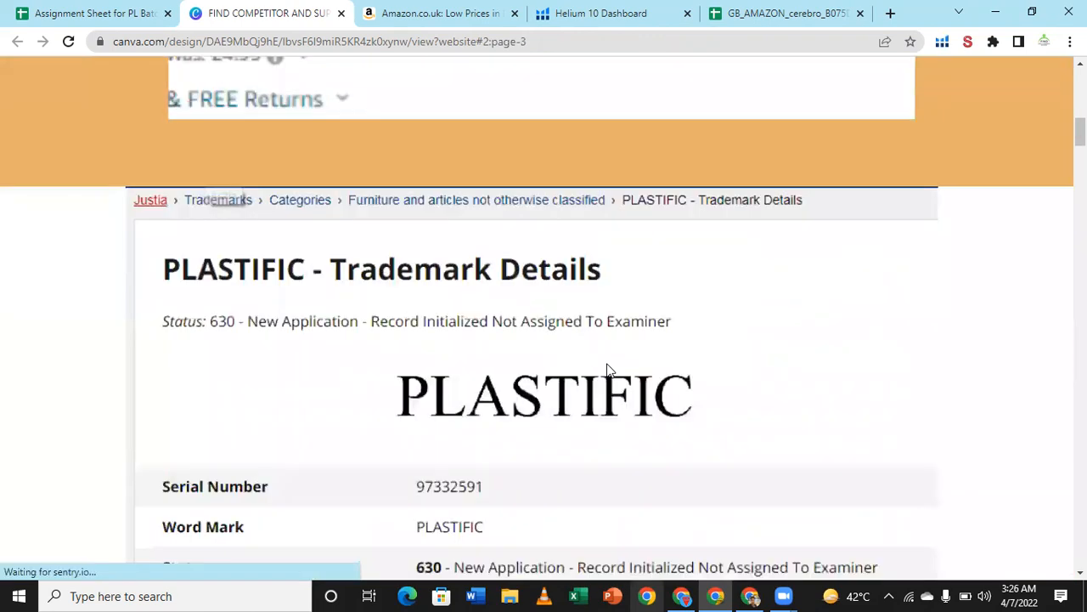
{"action": "scroll", "coordinate": [606, 371], "scroll_direction": "down", "scroll_amount": 2}
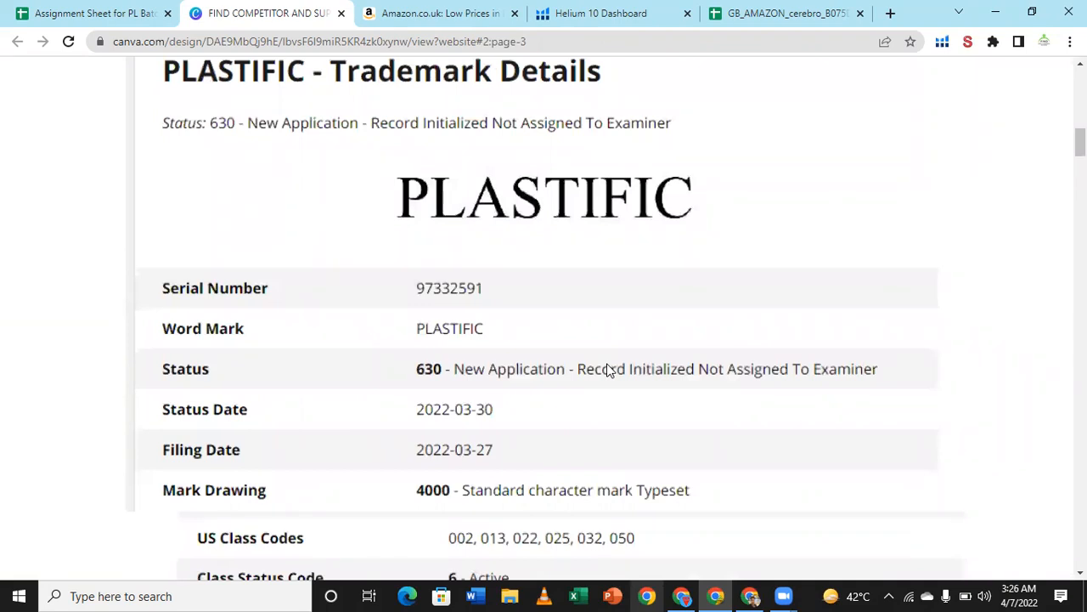
{"action": "scroll", "coordinate": [606, 370], "scroll_direction": "down", "scroll_amount": 1}
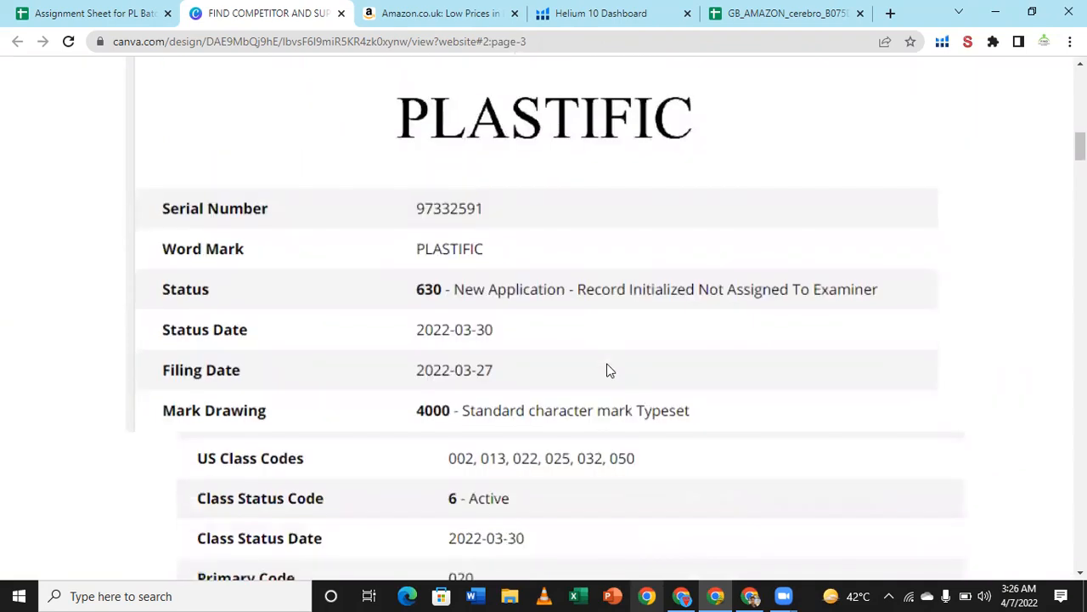
{"action": "scroll", "coordinate": [606, 370], "scroll_direction": "down", "scroll_amount": 3}
{"action": "scroll", "coordinate": [607, 370], "scroll_direction": "down", "scroll_amount": 1}
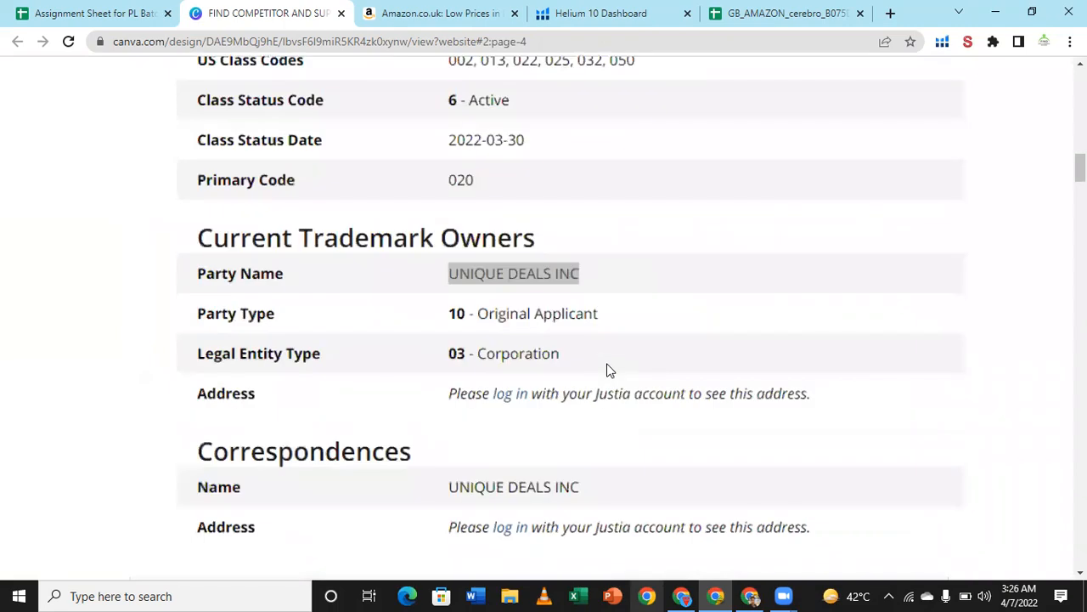
{"action": "scroll", "coordinate": [606, 370], "scroll_direction": "down", "scroll_amount": 3}
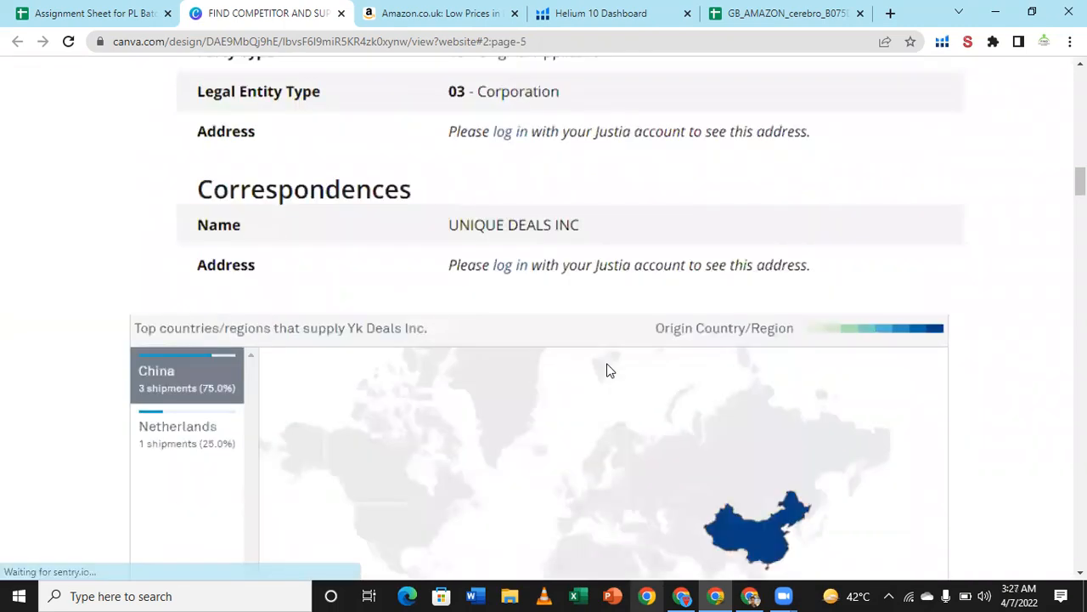
Examine the map of countries supplying Yk Deals Inc. and the U.S. customs records of its suppliers.
{"action": "scroll", "coordinate": [607, 370], "scroll_direction": "down", "scroll_amount": 2}
{"action": "scroll", "coordinate": [165, 225], "scroll_direction": "down", "scroll_amount": 1}
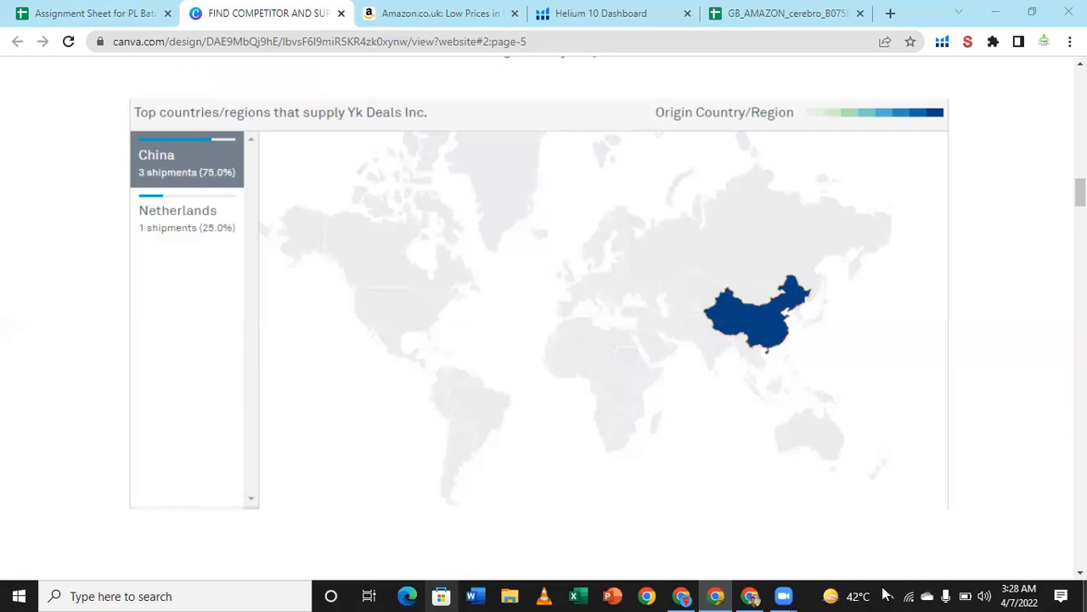
{"action": "scroll", "coordinate": [794, 327], "scroll_direction": "down", "scroll_amount": 2}
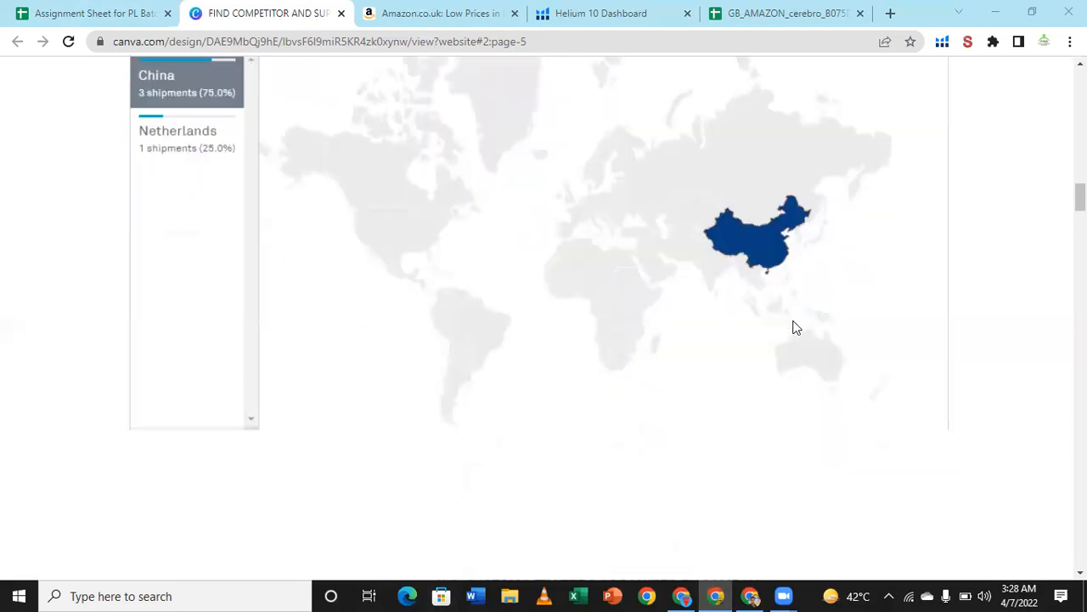
{"action": "scroll", "coordinate": [796, 322], "scroll_direction": "down", "scroll_amount": 3}
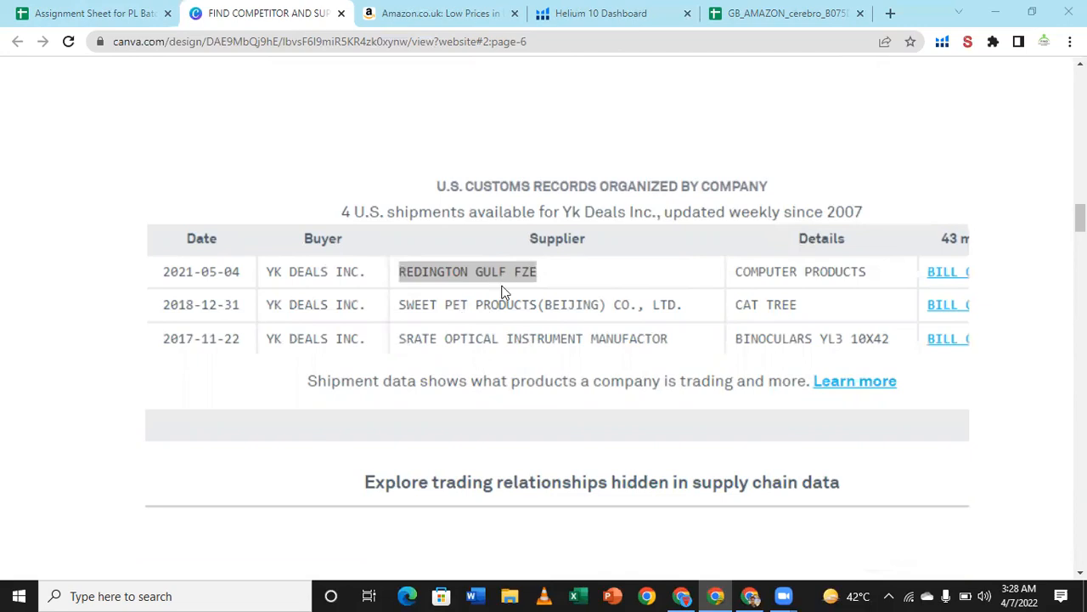
Check the Redington Gulf FZE Google search results against the suppliers in the customs records slide.
{"action": "scroll", "coordinate": [501, 292], "scroll_direction": "down", "scroll_amount": 2}
{"action": "scroll", "coordinate": [501, 292], "scroll_direction": "down", "scroll_amount": 6}
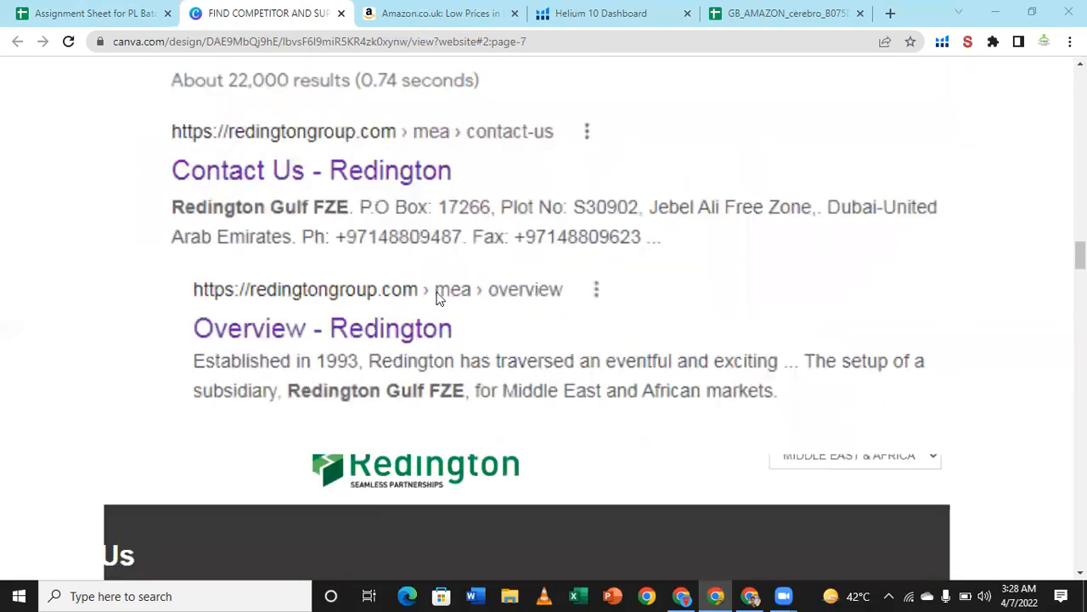
{"action": "scroll", "coordinate": [437, 297], "scroll_direction": "up", "scroll_amount": 1}
{"action": "scroll", "coordinate": [239, 315], "scroll_direction": "up", "scroll_amount": 1}
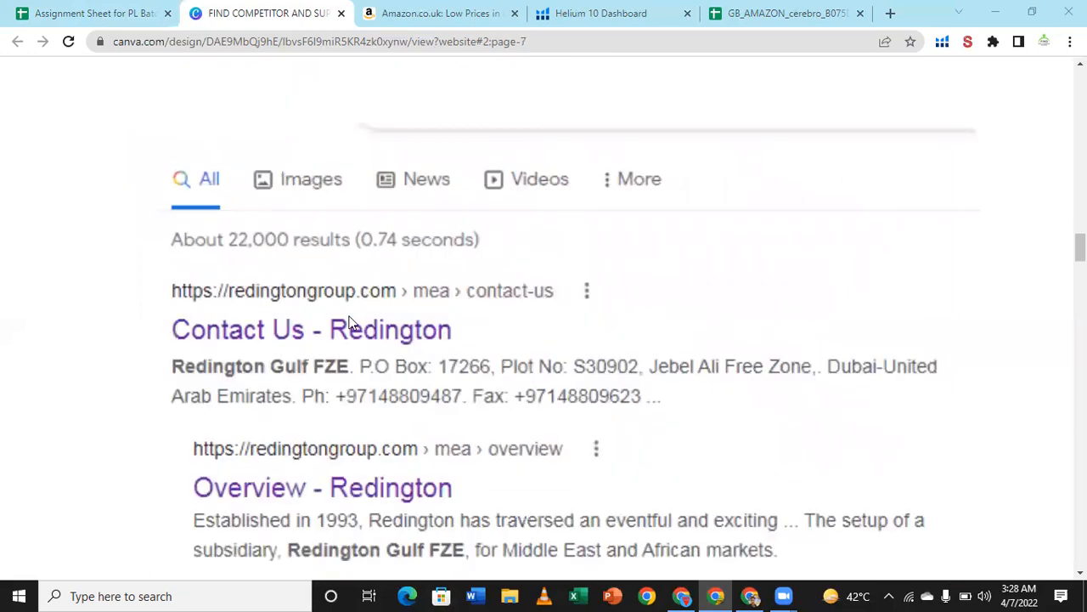
{"action": "scroll", "coordinate": [386, 331], "scroll_direction": "down", "scroll_amount": 1}
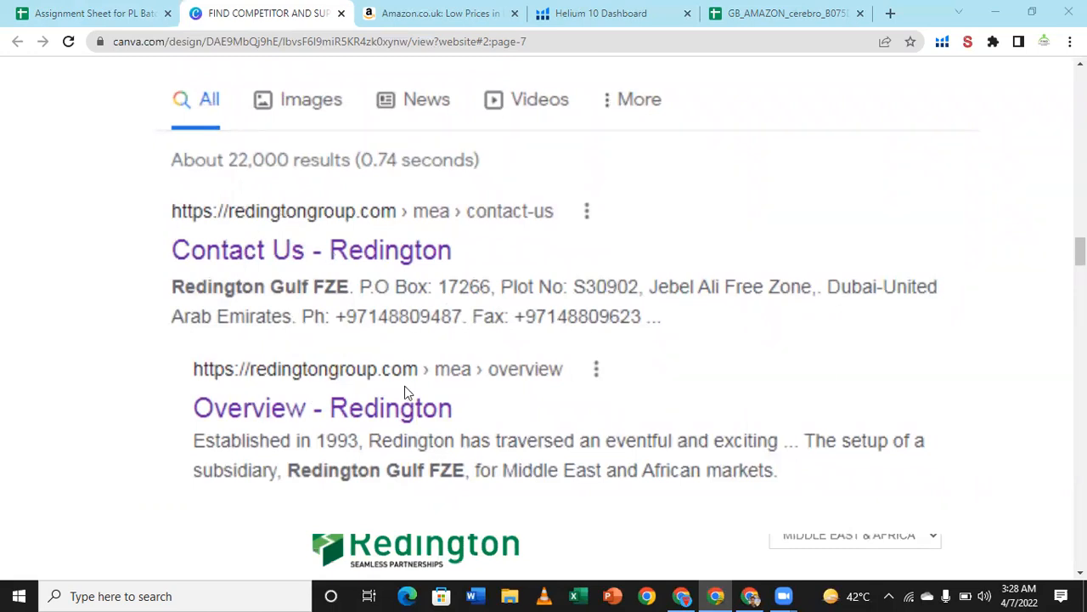
{"action": "scroll", "coordinate": [597, 280], "scroll_direction": "up", "scroll_amount": 2}
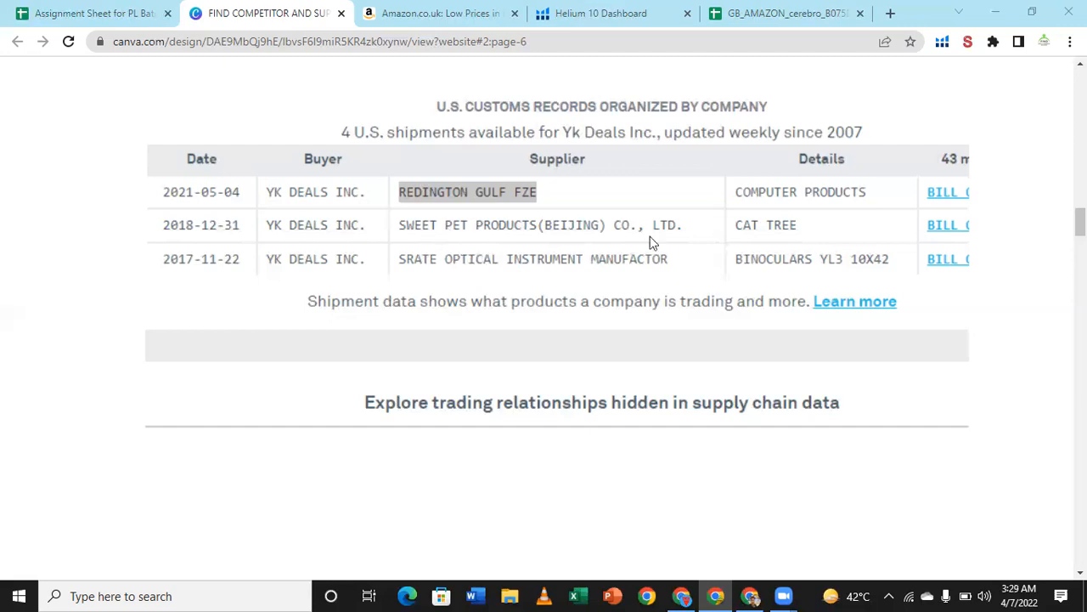
{"action": "scroll", "coordinate": [559, 357], "scroll_direction": "down", "scroll_amount": 1}
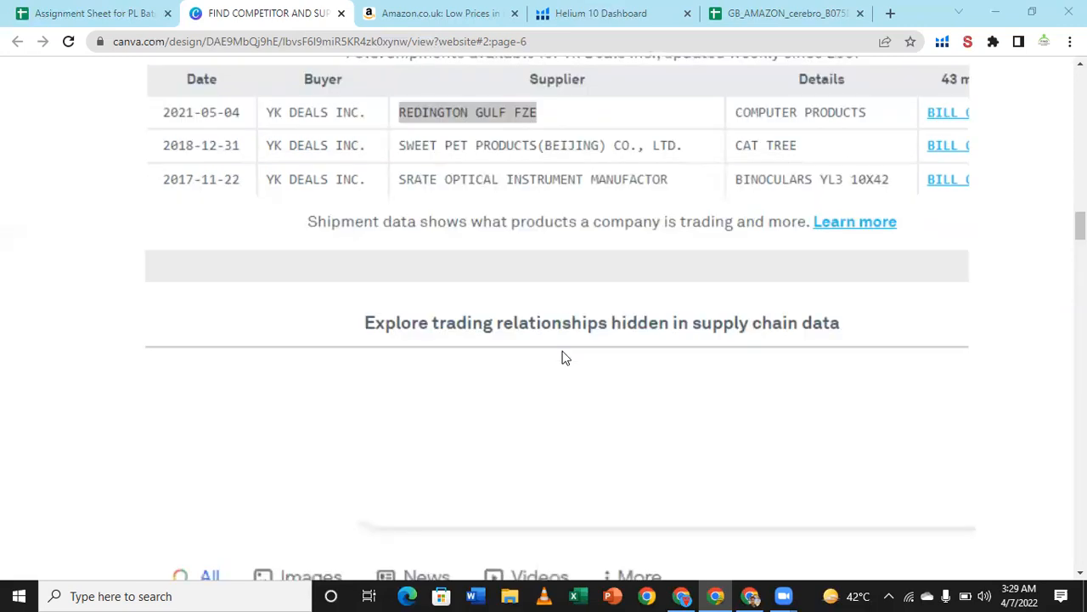
{"action": "scroll", "coordinate": [563, 357], "scroll_direction": "down", "scroll_amount": 3}
{"action": "scroll", "coordinate": [442, 293], "scroll_direction": "down", "scroll_amount": 1}
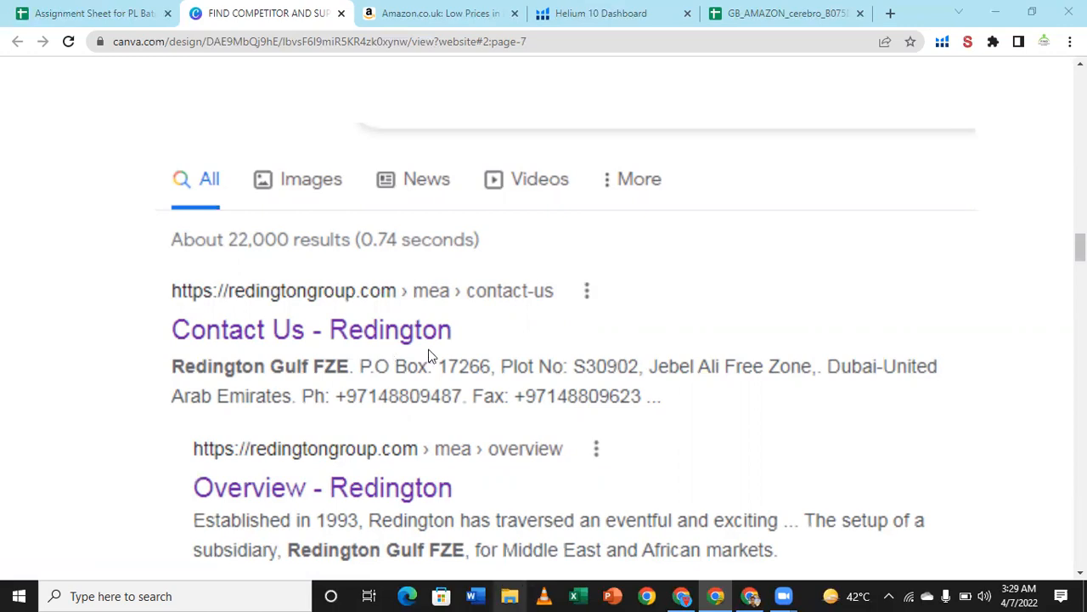
Review the Redington contact slide with its office addresses and query form, up to the 1688 sourcing section.
{"action": "scroll", "coordinate": [429, 355], "scroll_direction": "down", "scroll_amount": 3}
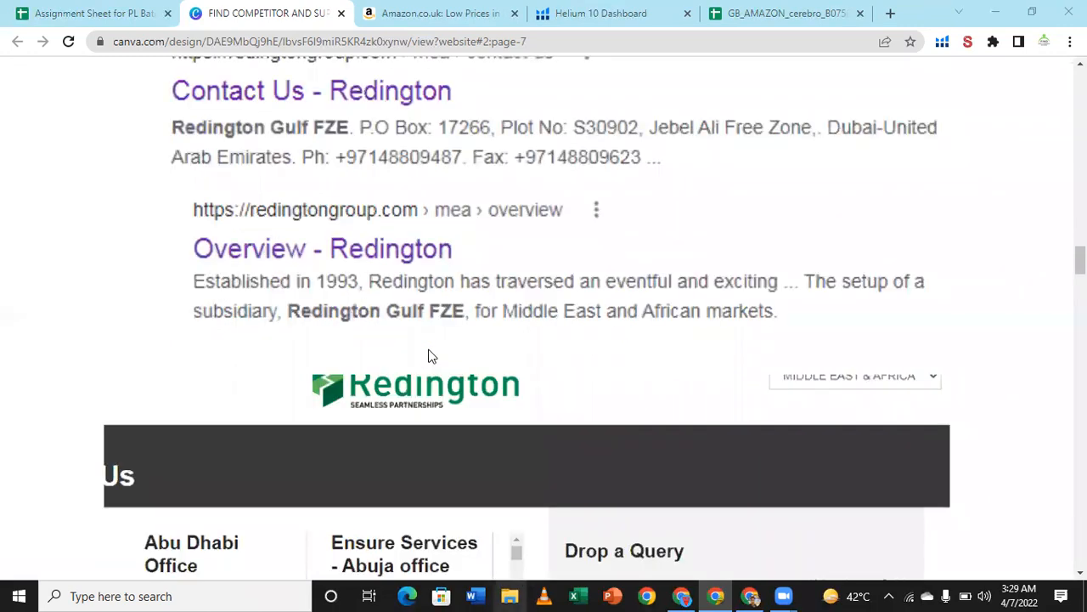
{"action": "scroll", "coordinate": [429, 355], "scroll_direction": "down", "scroll_amount": 3}
{"action": "scroll", "coordinate": [429, 356], "scroll_direction": "down", "scroll_amount": 1}
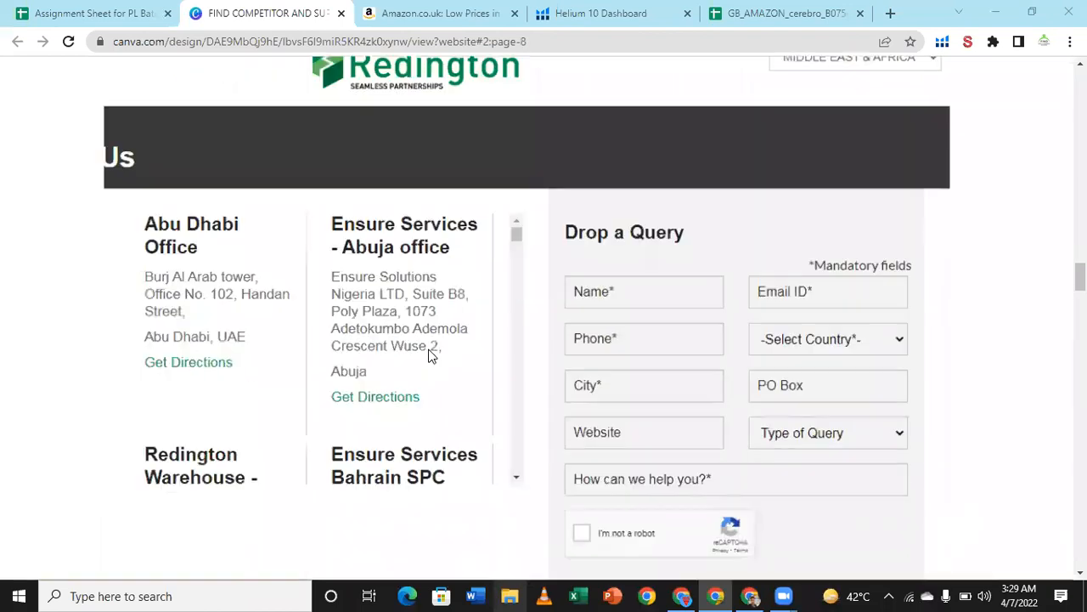
{"action": "scroll", "coordinate": [429, 355], "scroll_direction": "down", "scroll_amount": 1}
{"action": "scroll", "coordinate": [429, 355], "scroll_direction": "down", "scroll_amount": 3}
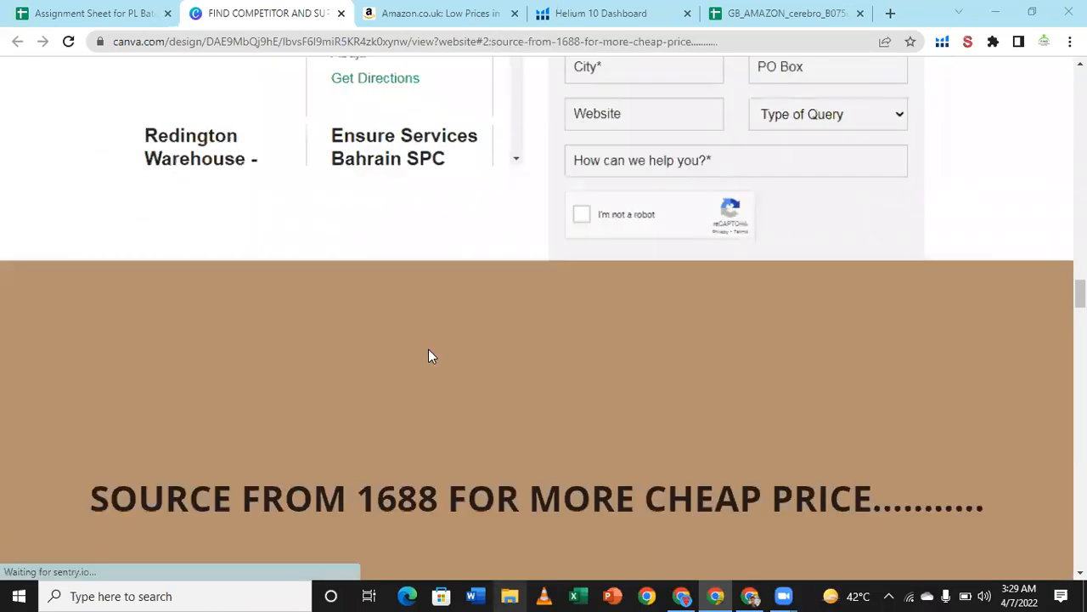
Go through the section on sourcing from 1688 to the homepage slide with the car bin search.
{"action": "scroll", "coordinate": [429, 355], "scroll_direction": "down", "scroll_amount": 3}
{"action": "scroll", "coordinate": [428, 355], "scroll_direction": "down", "scroll_amount": 1}
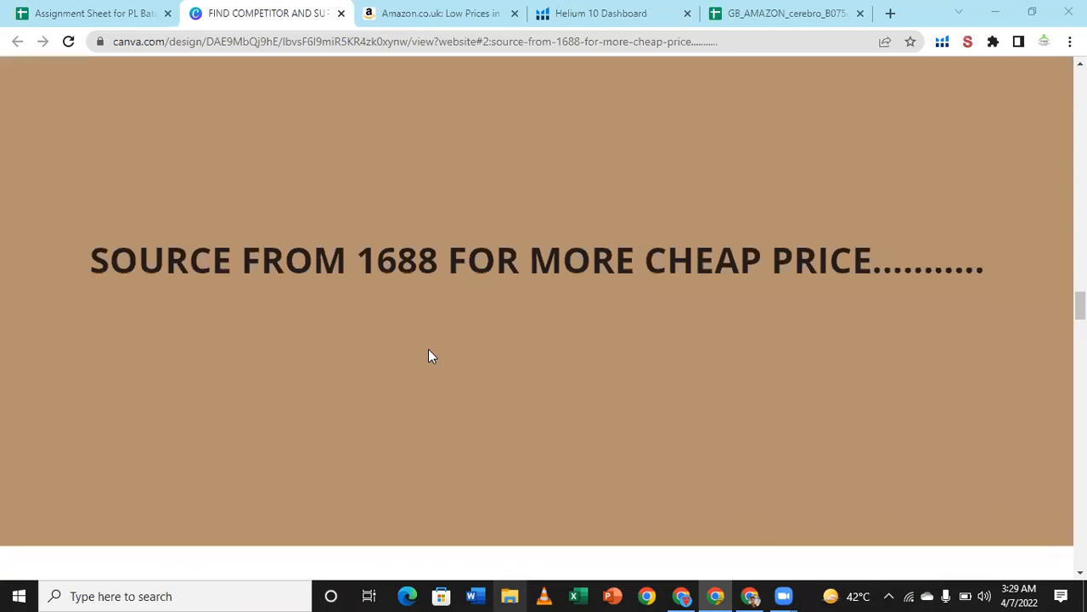
{"action": "scroll", "coordinate": [428, 355], "scroll_direction": "down", "scroll_amount": 1}
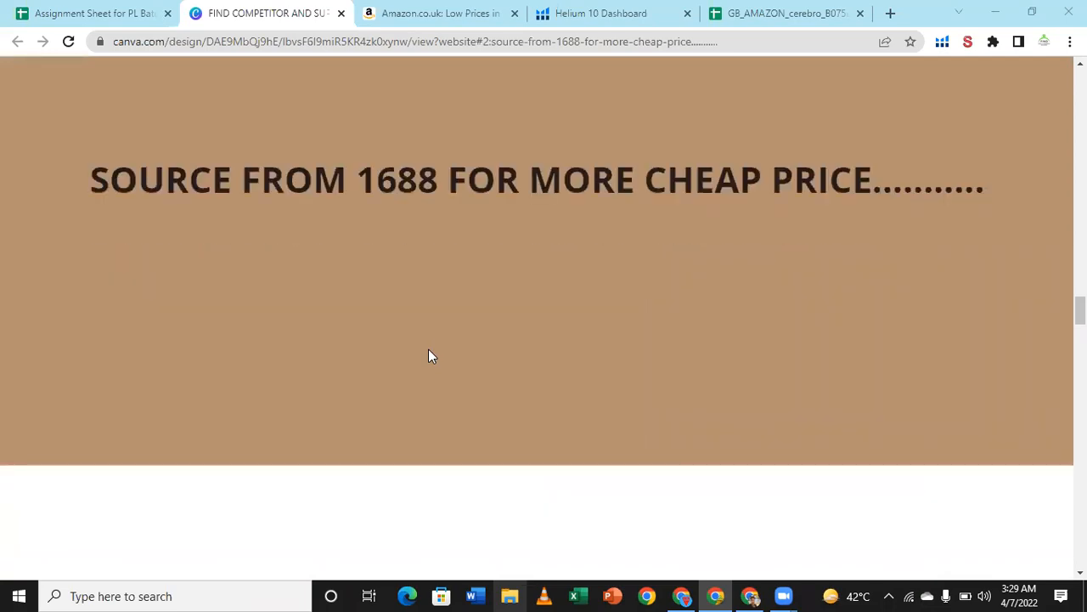
{"action": "scroll", "coordinate": [428, 355], "scroll_direction": "down", "scroll_amount": 2}
{"action": "scroll", "coordinate": [428, 355], "scroll_direction": "down", "scroll_amount": 2}
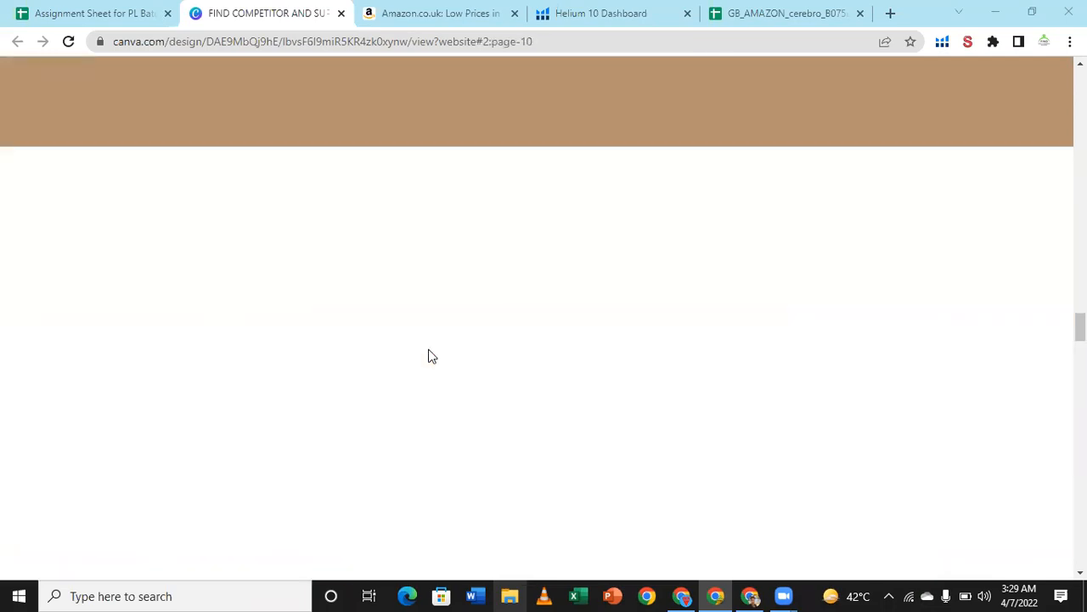
{"action": "scroll", "coordinate": [429, 355], "scroll_direction": "down", "scroll_amount": 1}
{"action": "scroll", "coordinate": [428, 355], "scroll_direction": "down", "scroll_amount": 2}
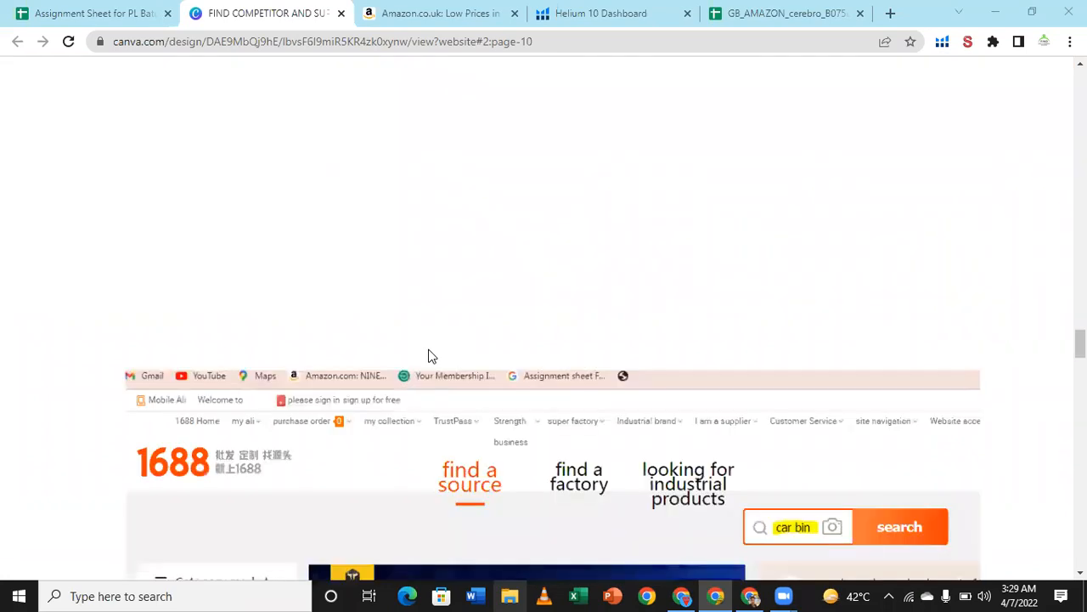
{"action": "scroll", "coordinate": [428, 355], "scroll_direction": "down", "scroll_amount": 4}
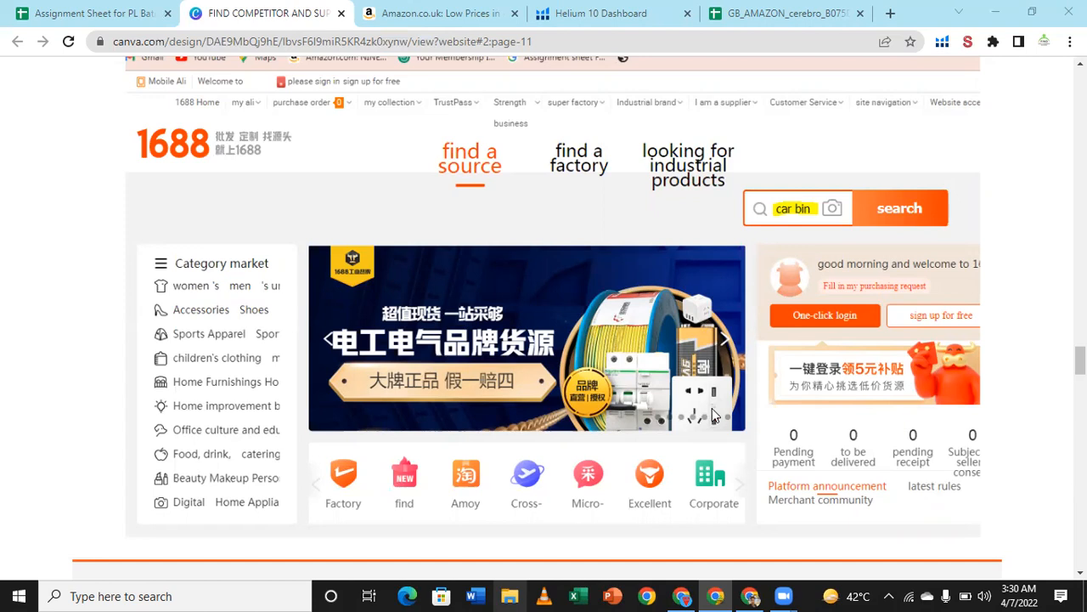
Examine the 1688 search filters slide with the highlighted Strength business and employee count options.
{"action": "scroll", "coordinate": [714, 414], "scroll_direction": "down", "scroll_amount": 3}
{"action": "scroll", "coordinate": [712, 415], "scroll_direction": "down", "scroll_amount": 2}
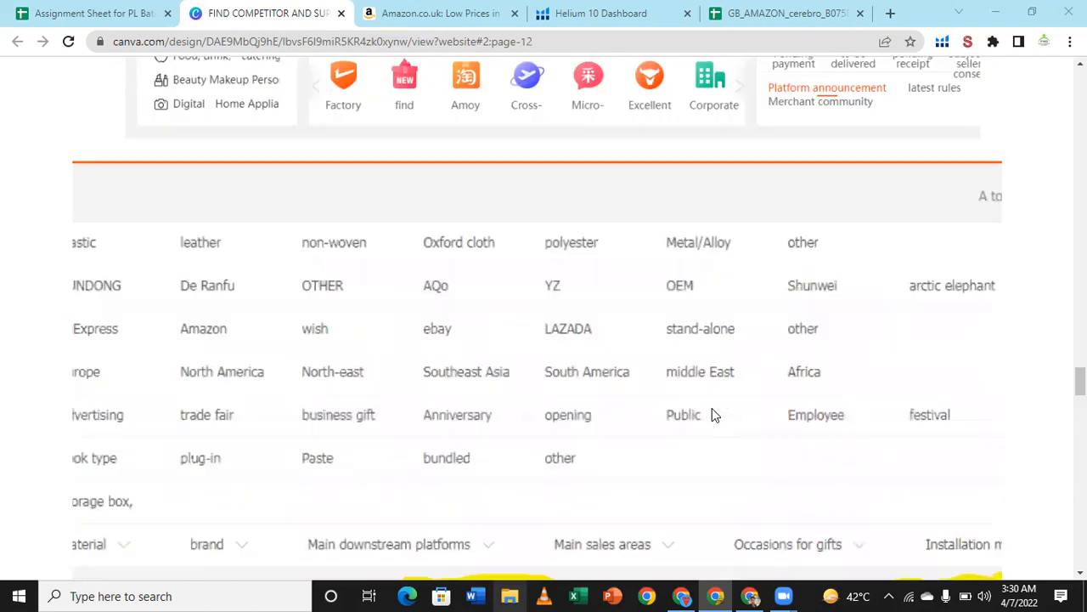
{"action": "scroll", "coordinate": [712, 415], "scroll_direction": "down", "scroll_amount": 1}
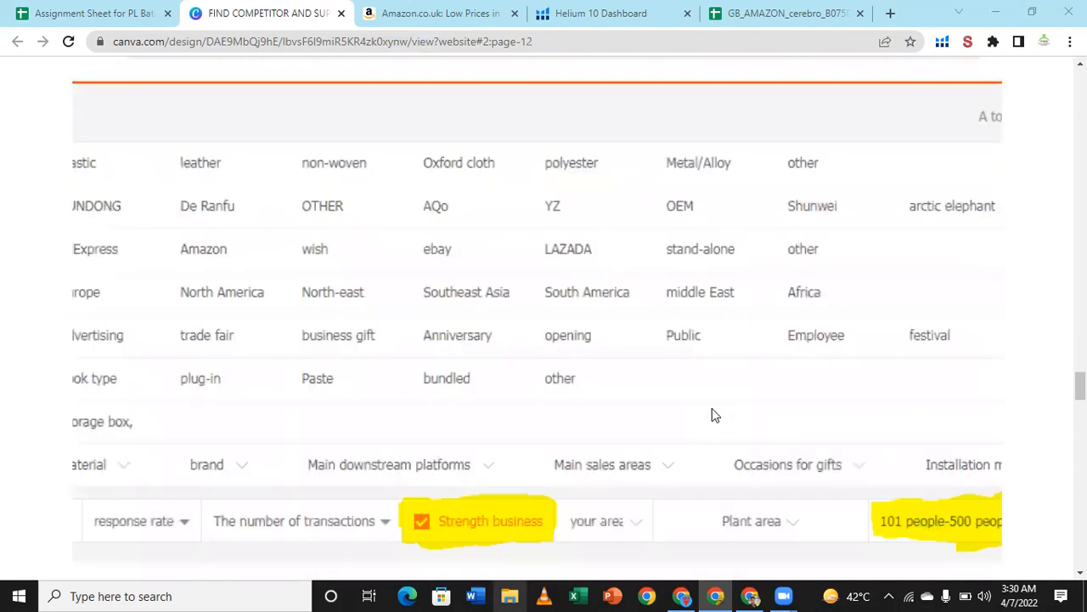
{"action": "scroll", "coordinate": [493, 373], "scroll_direction": "down", "scroll_amount": 2}
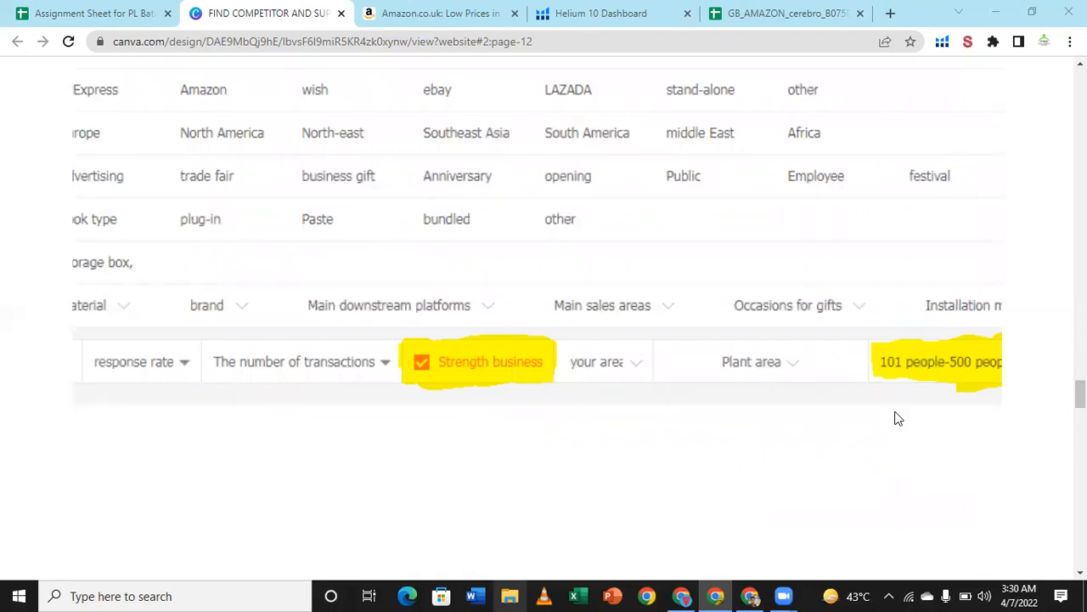
Review the Shenzhen Yuanzhi Auto Products supplier slide and the map slide, up to the supplier's 1688 shop slide.
{"action": "scroll", "coordinate": [689, 360], "scroll_direction": "down", "scroll_amount": 5}
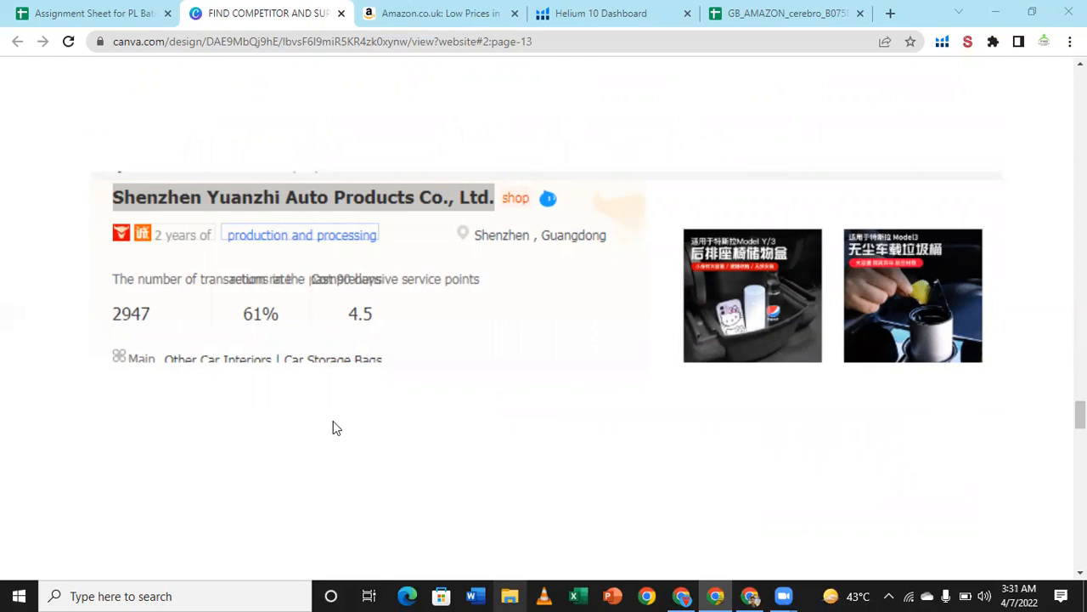
{"action": "scroll", "coordinate": [338, 422], "scroll_direction": "down", "scroll_amount": 3}
{"action": "scroll", "coordinate": [341, 420], "scroll_direction": "down", "scroll_amount": 4}
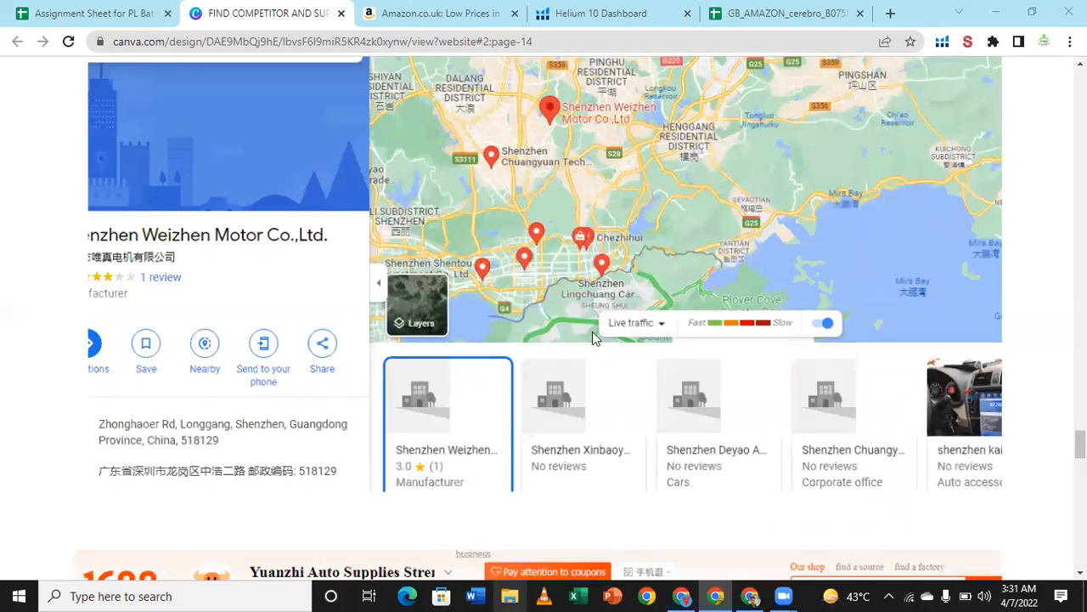
{"action": "scroll", "coordinate": [593, 337], "scroll_direction": "down", "scroll_amount": 5}
{"action": "scroll", "coordinate": [593, 337], "scroll_direction": "down", "scroll_amount": 3}
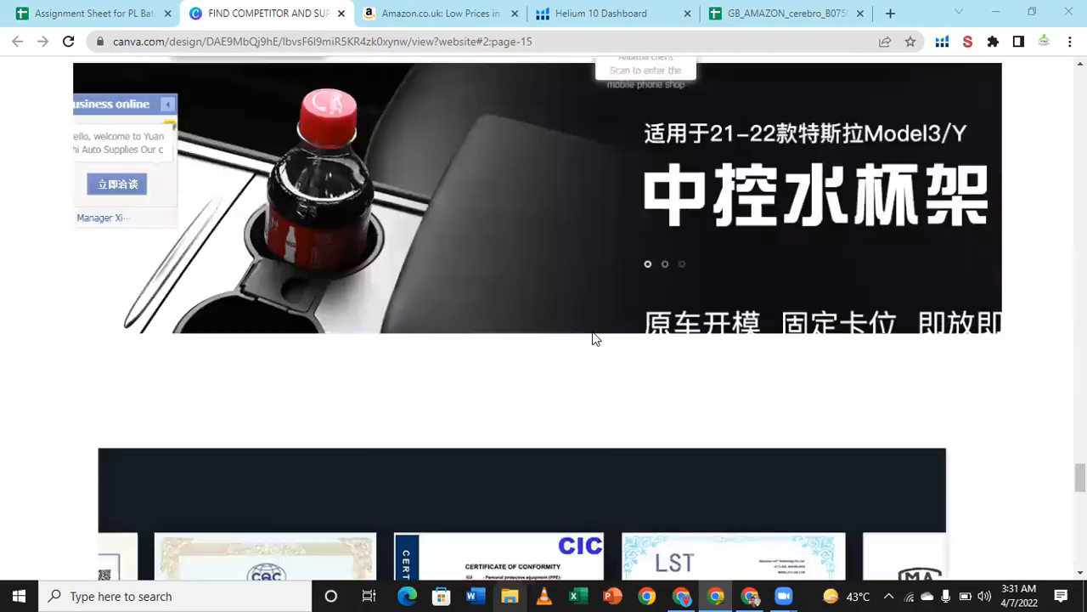
Examine the supplier's certificates slide and the Shenzhen Yuanzhi Automation Technology search result slide.
{"action": "scroll", "coordinate": [593, 337], "scroll_direction": "down", "scroll_amount": 5}
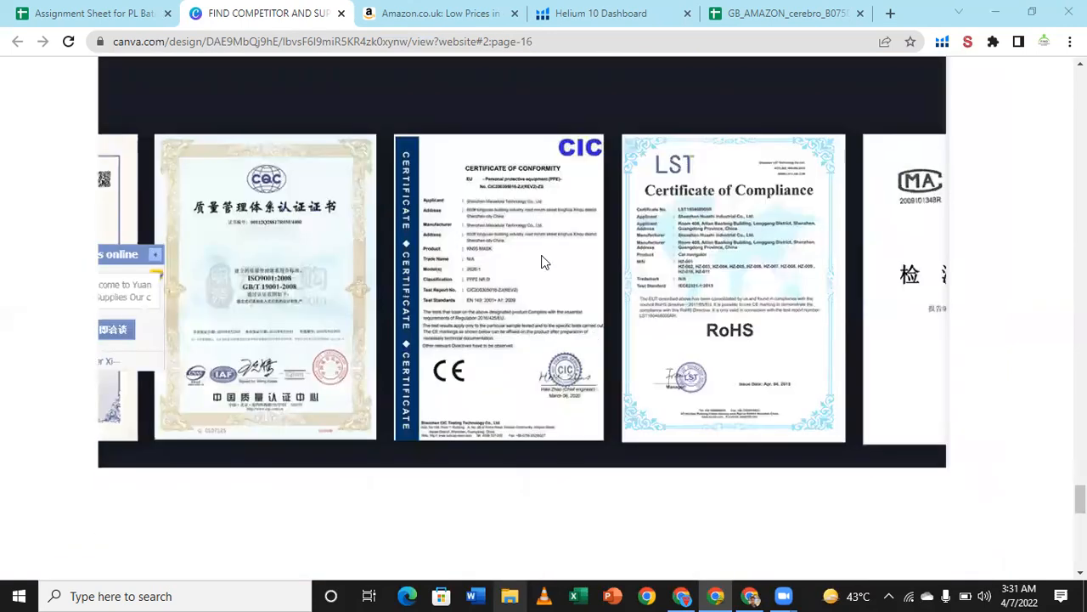
{"action": "scroll", "coordinate": [444, 311], "scroll_direction": "down", "scroll_amount": 1}
{"action": "scroll", "coordinate": [450, 316], "scroll_direction": "down", "scroll_amount": 3}
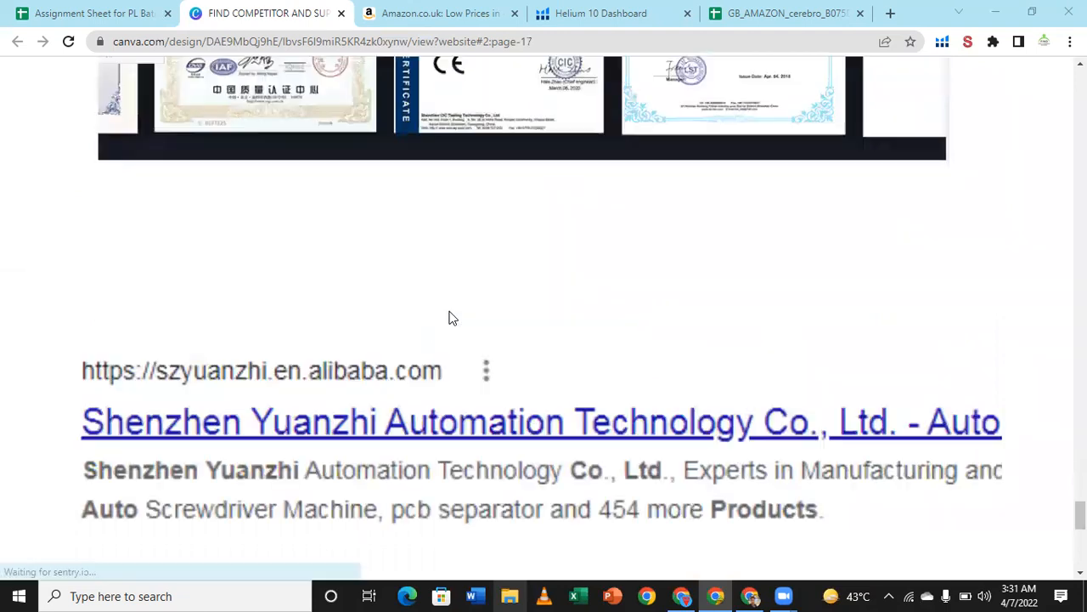
{"action": "scroll", "coordinate": [450, 316], "scroll_direction": "down", "scroll_amount": 2}
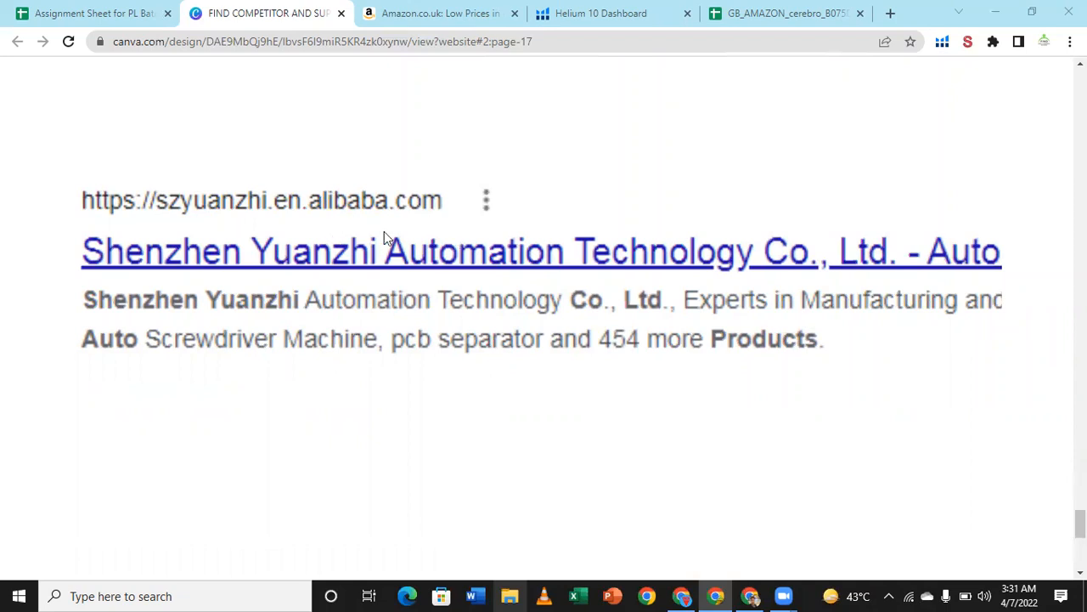
{"action": "scroll", "coordinate": [417, 244], "scroll_direction": "down", "scroll_amount": 1}
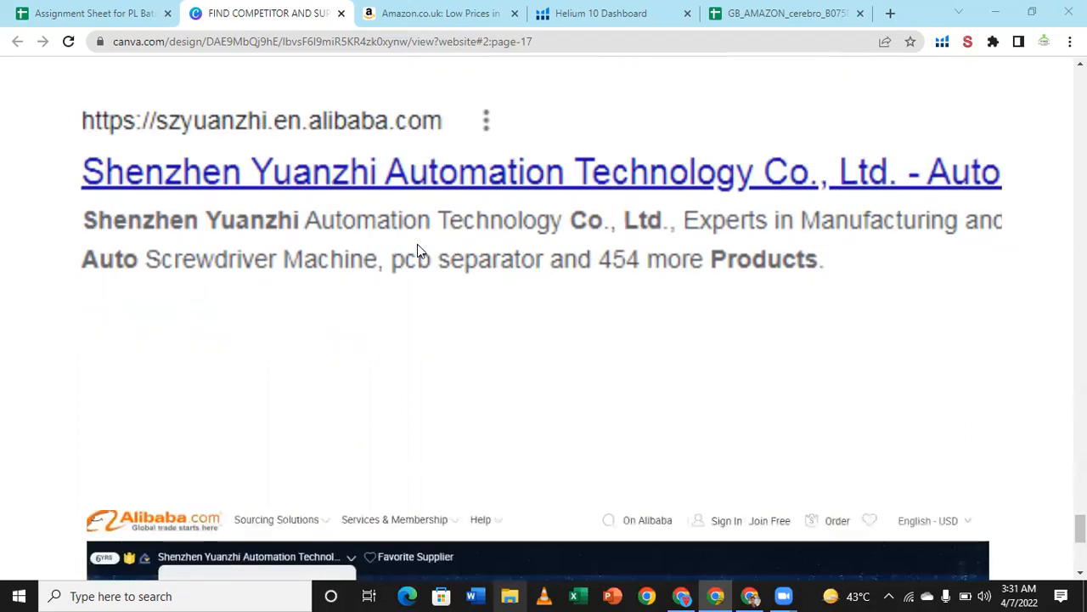
{"action": "scroll", "coordinate": [417, 244], "scroll_direction": "up", "scroll_amount": 1}
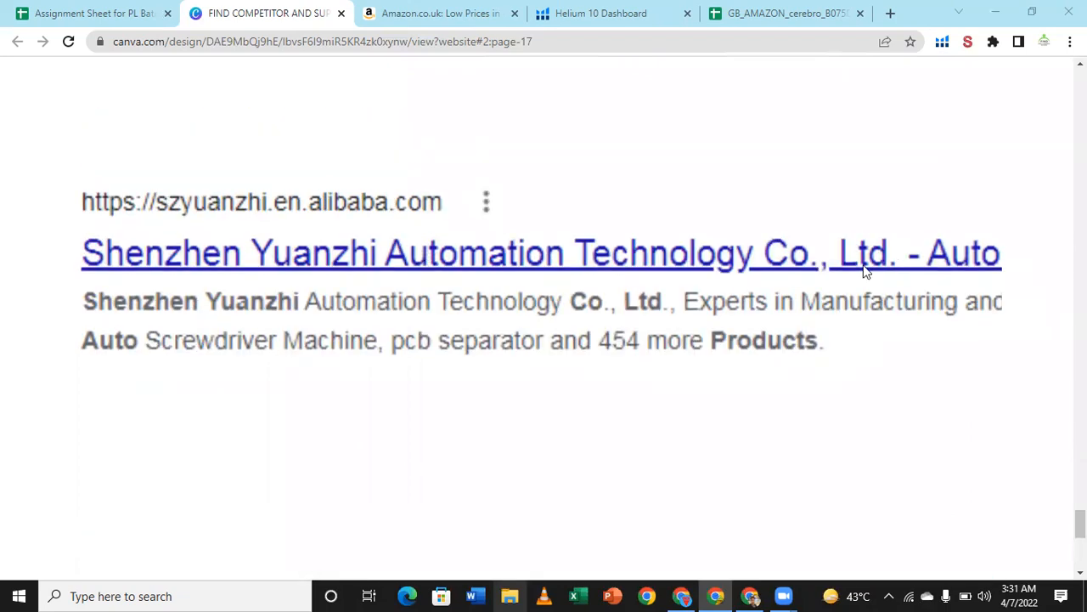
Recheck the 1688 shop and certificates slides against the slide showing the supplier's Alibaba listing.
{"action": "scroll", "coordinate": [552, 338], "scroll_direction": "up", "scroll_amount": 2}
{"action": "scroll", "coordinate": [552, 338], "scroll_direction": "up", "scroll_amount": 2}
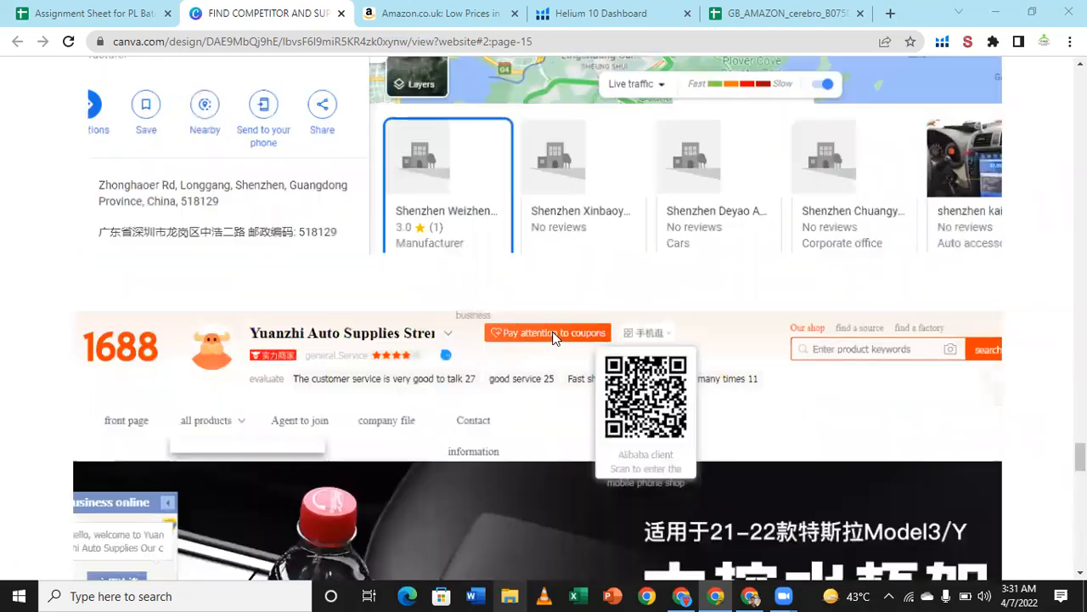
{"action": "scroll", "coordinate": [510, 348], "scroll_direction": "up", "scroll_amount": 3}
{"action": "scroll", "coordinate": [179, 346], "scroll_direction": "up", "scroll_amount": 3}
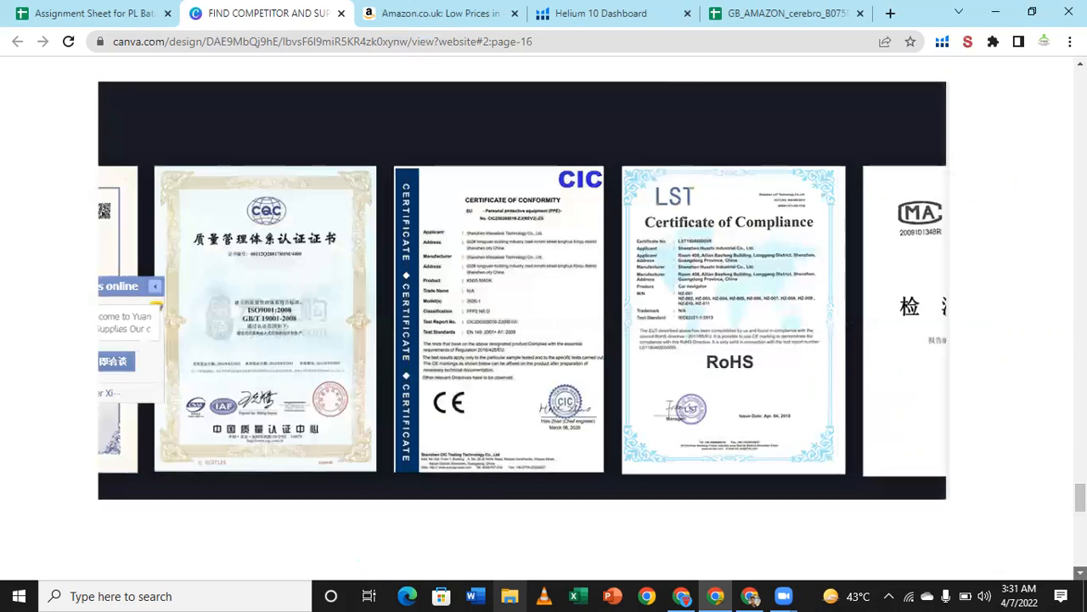
{"action": "scroll", "coordinate": [393, 261], "scroll_direction": "down", "scroll_amount": 5}
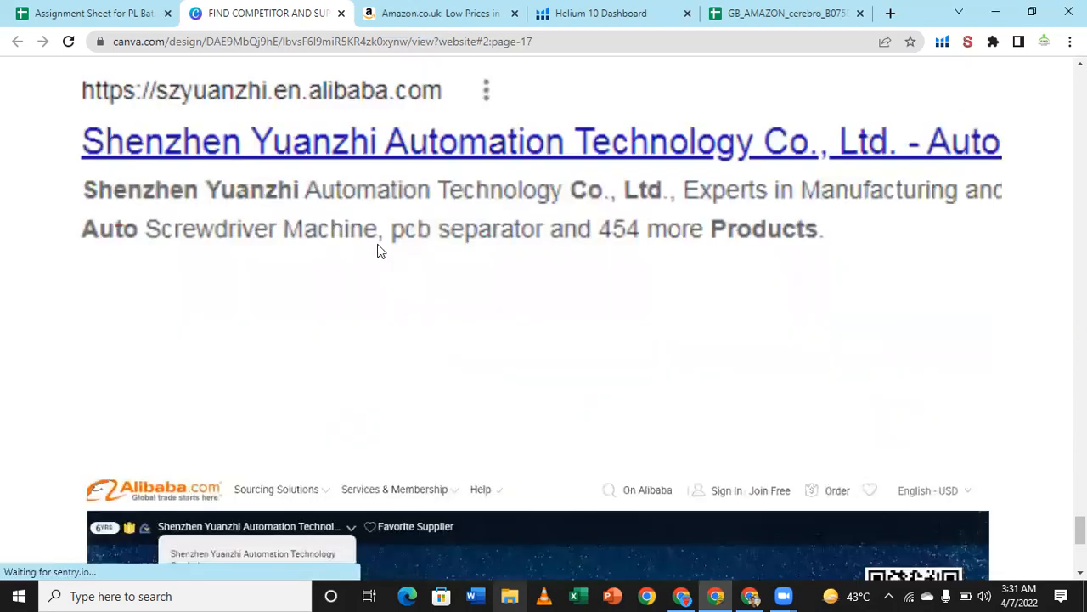
{"action": "scroll", "coordinate": [380, 250], "scroll_direction": "down", "scroll_amount": 3}
{"action": "scroll", "coordinate": [255, 255], "scroll_direction": "up", "scroll_amount": 5}
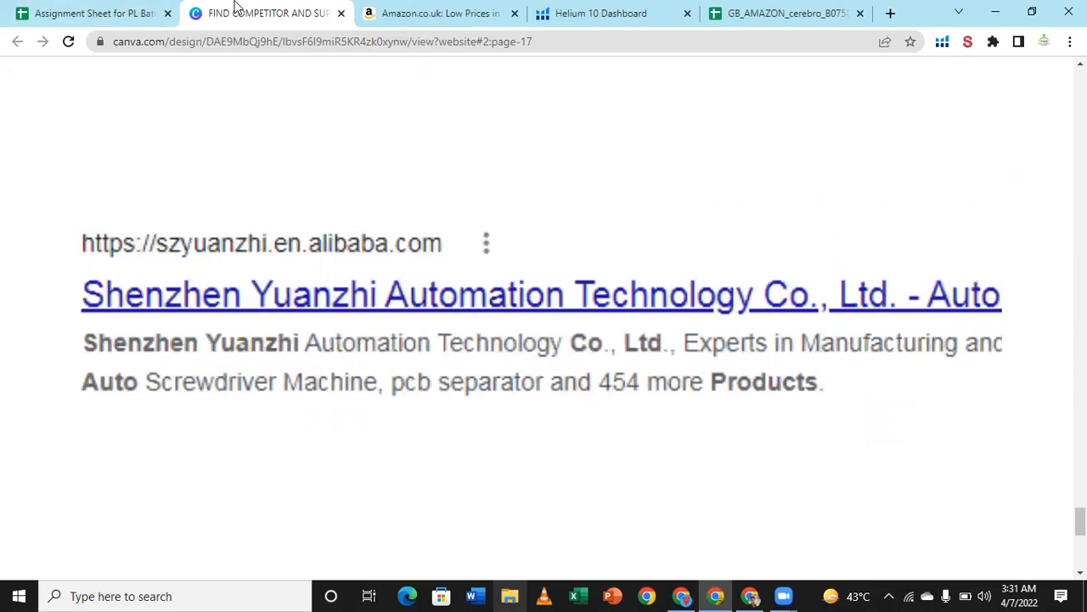
Switch back to the assignment sheet and return to the Performance Sheet from the third student's sheet.
{"action": "left_click", "coordinate": [71, 9]}
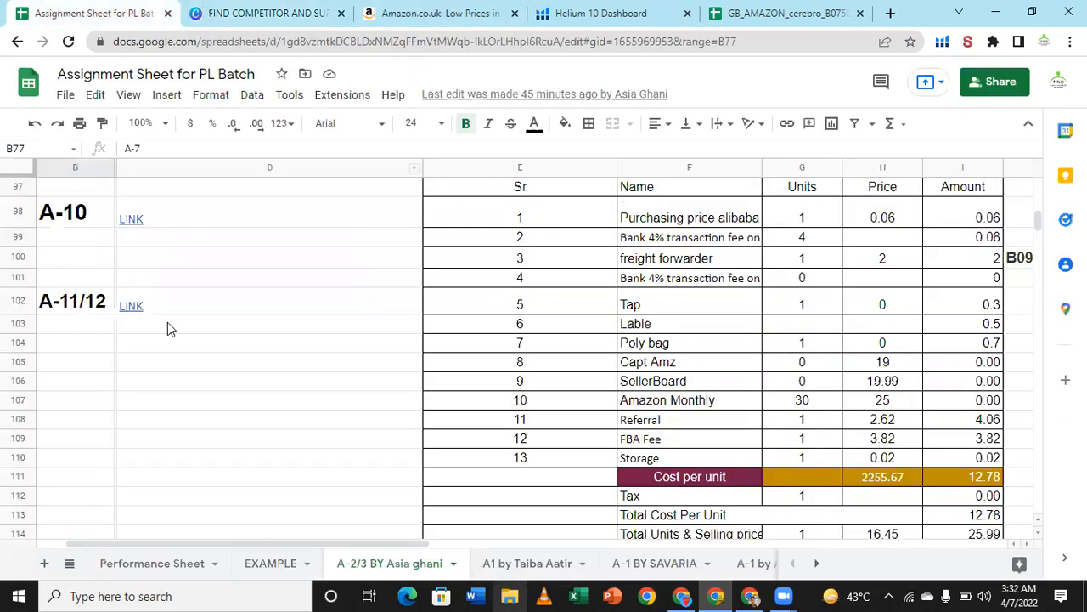
{"action": "scroll", "coordinate": [498, 391], "scroll_direction": "up", "scroll_amount": 4}
{"action": "scroll", "coordinate": [500, 394], "scroll_direction": "up", "scroll_amount": 3}
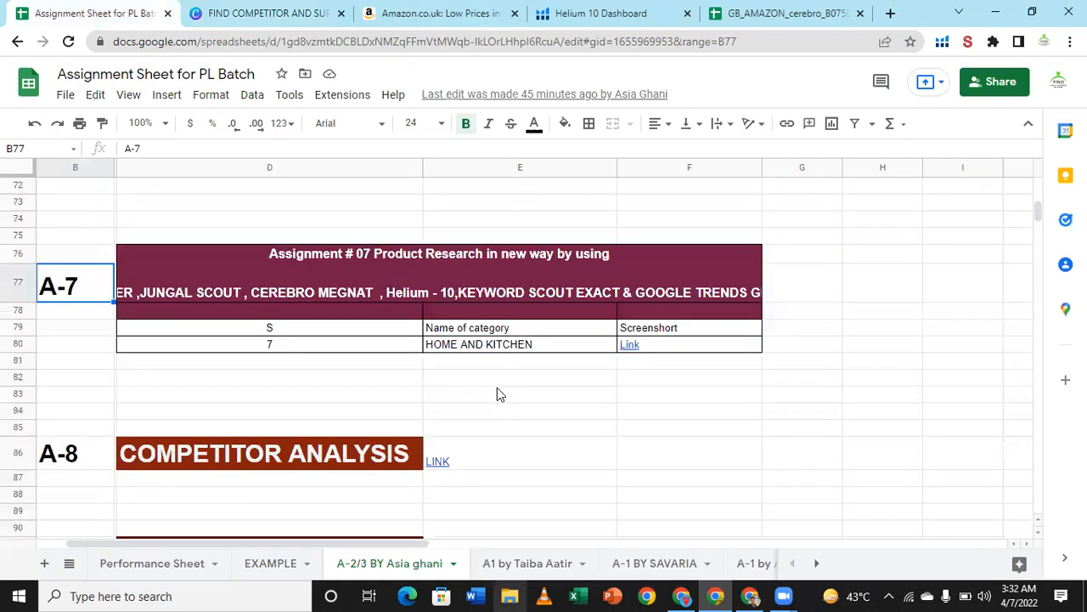
{"action": "scroll", "coordinate": [500, 393], "scroll_direction": "up", "scroll_amount": 10}
{"action": "scroll", "coordinate": [497, 393], "scroll_direction": "up", "scroll_amount": 4}
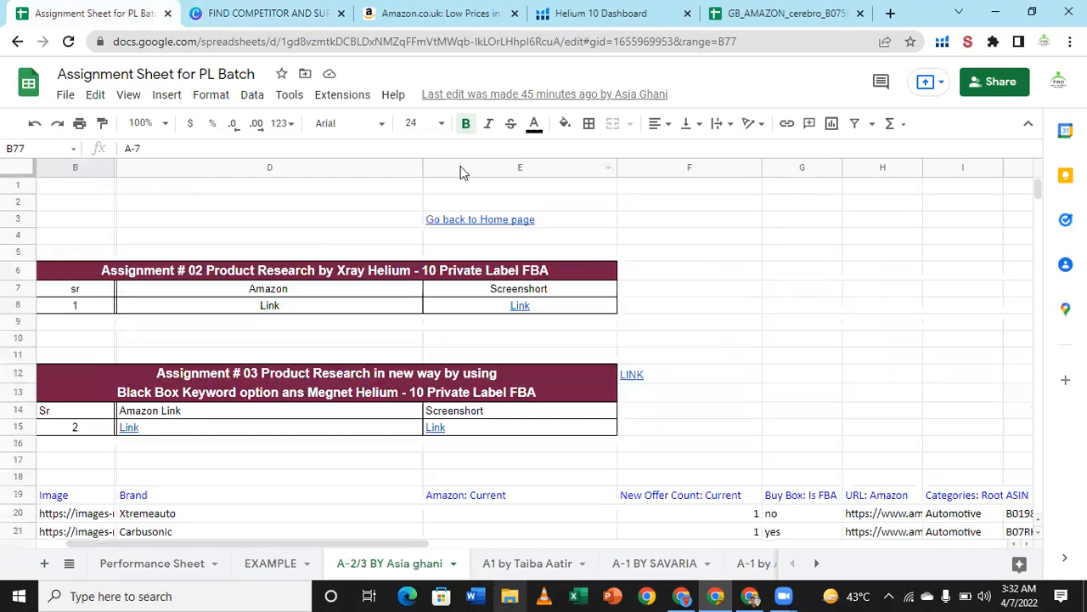
{"action": "left_click", "coordinate": [481, 220]}
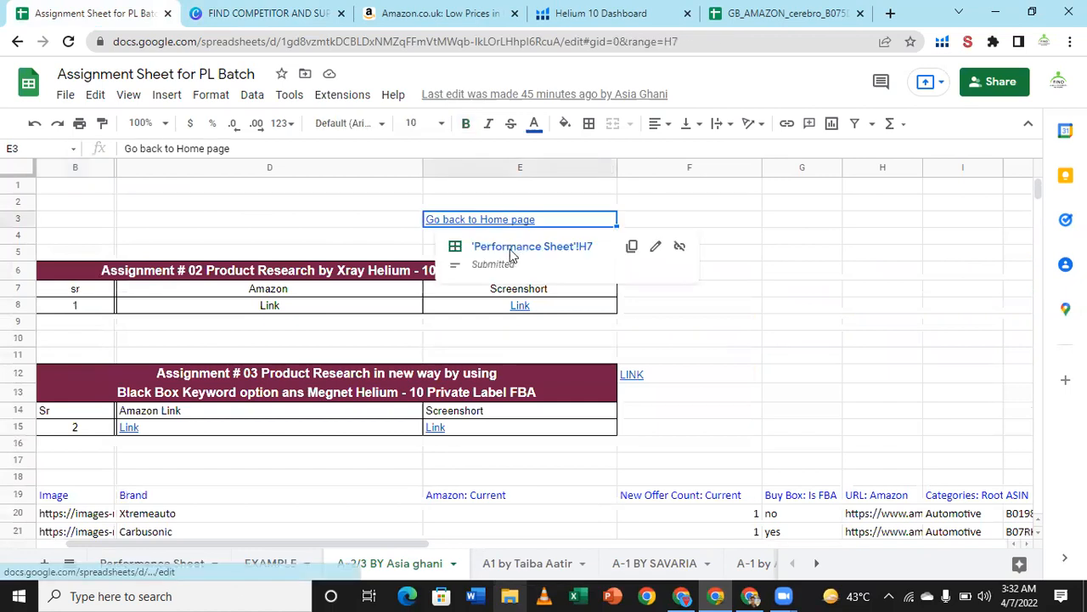
{"action": "left_click", "coordinate": [532, 246]}
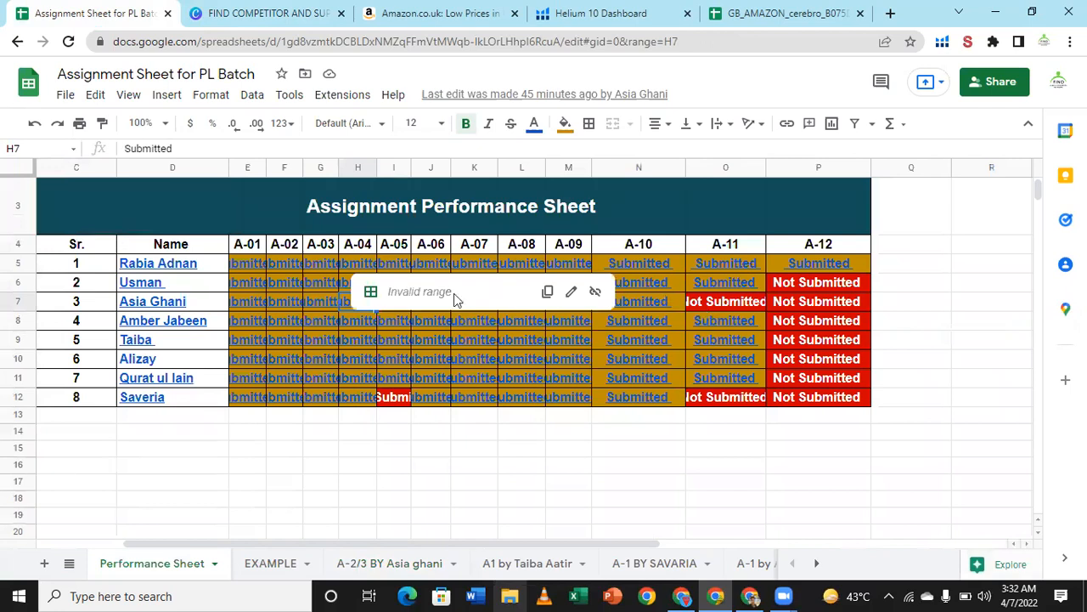
Mark the third student's A-11 and A-12 as Submitted, reusing the linked A-10 entry.
{"action": "left_click", "coordinate": [630, 307]}
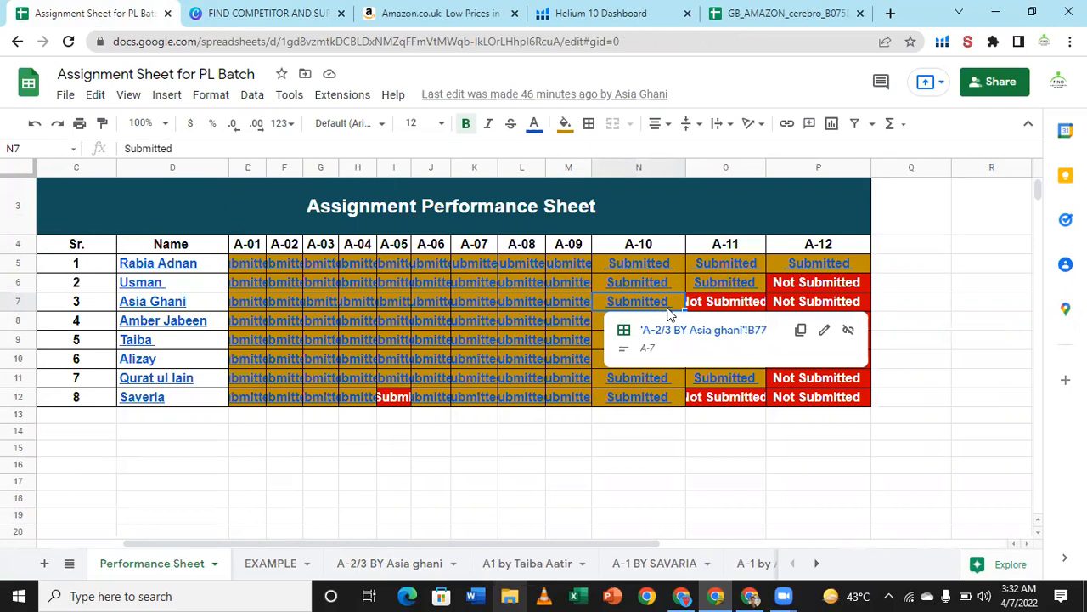
{"action": "left_click", "coordinate": [729, 308]}
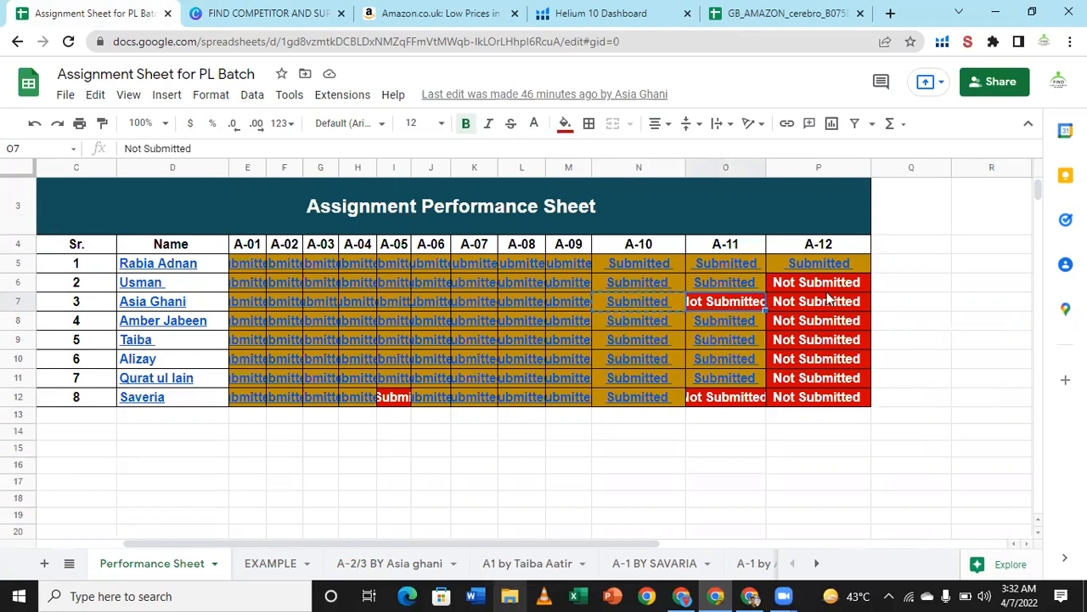
{"action": "type", "text": "Submitted"}
{"action": "left_click", "coordinate": [834, 308]}
{"action": "type", "text": "Submitted"}
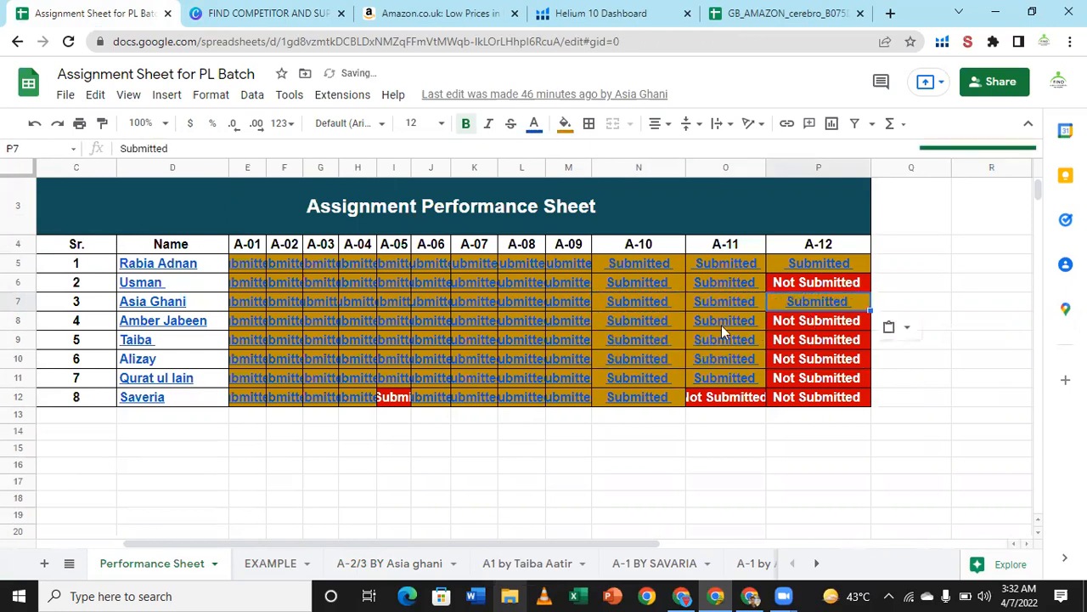
Open the fourth student's sheet from the A-11 entry and look for an assignment below Assignment No 10.
{"action": "left_click", "coordinate": [720, 322]}
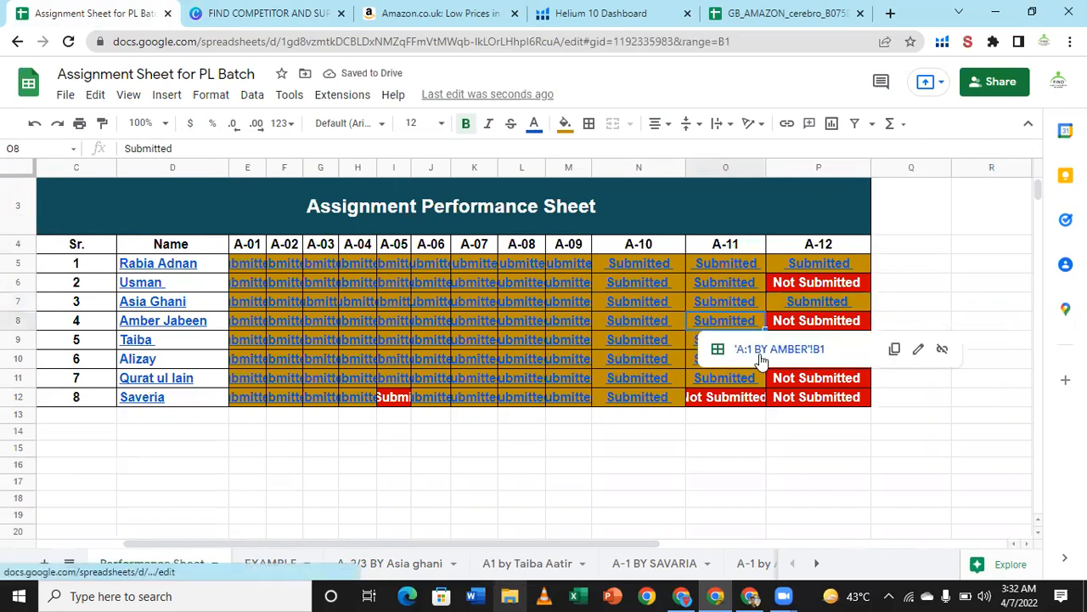
{"action": "left_click", "coordinate": [760, 354]}
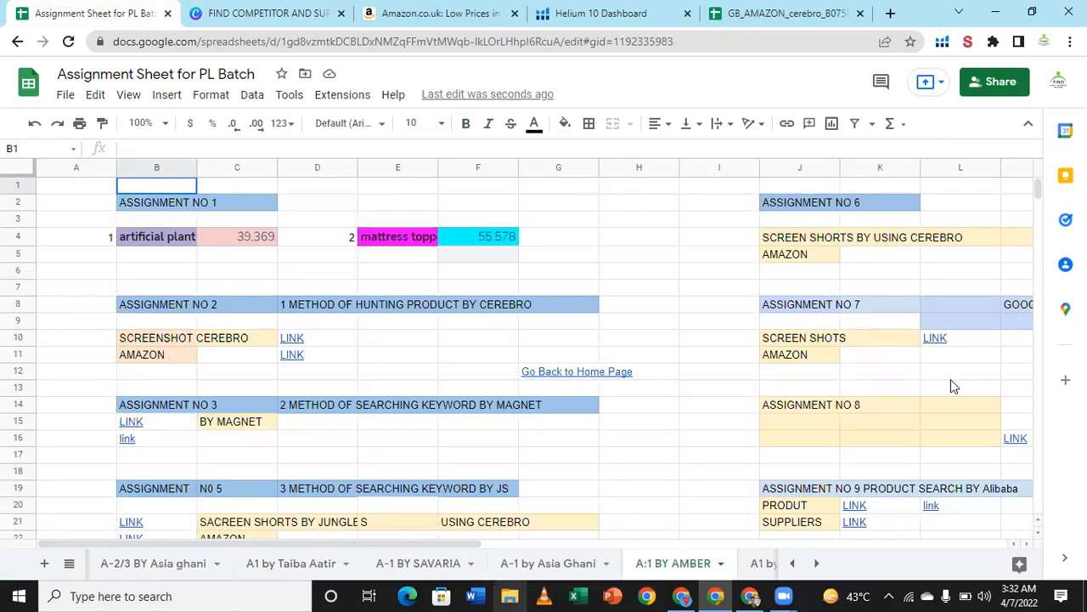
{"action": "left_click", "coordinate": [952, 381]}
{"action": "scroll", "coordinate": [954, 384], "scroll_direction": "down", "scroll_amount": 4}
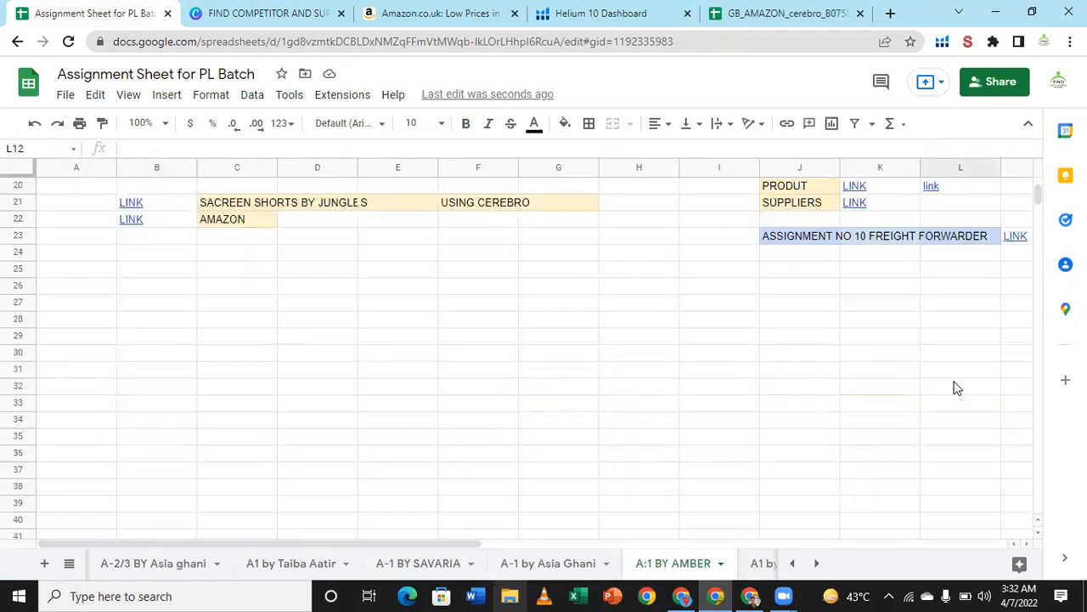
{"action": "scroll", "coordinate": [972, 308], "scroll_direction": "up", "scroll_amount": 1}
{"action": "left_click", "coordinate": [972, 308]}
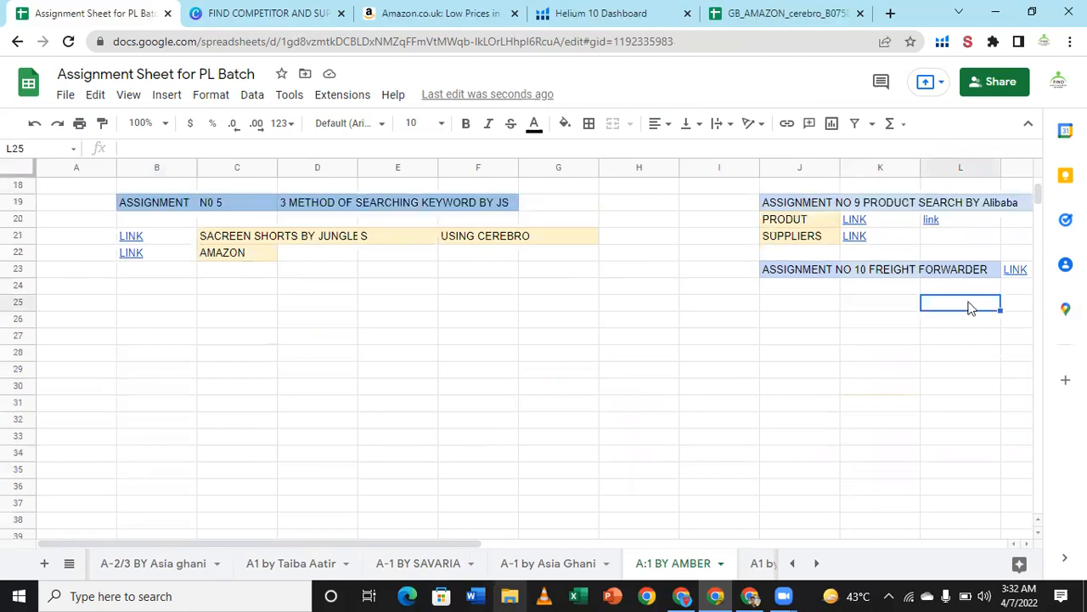
{"action": "key", "text": "Right"}
{"action": "key", "text": "Right"}
{"action": "key", "text": "Right"}
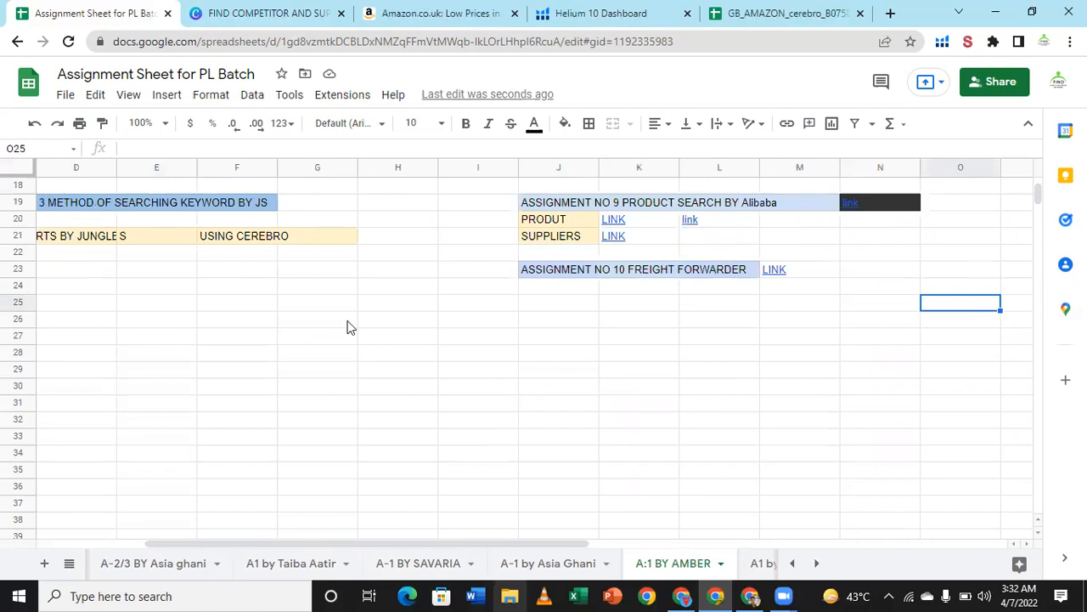
Look over the fourth student's sheet across Assignments No 1 to 10 for the missing submission.
{"action": "scroll", "coordinate": [376, 351], "scroll_direction": "up", "scroll_amount": 5}
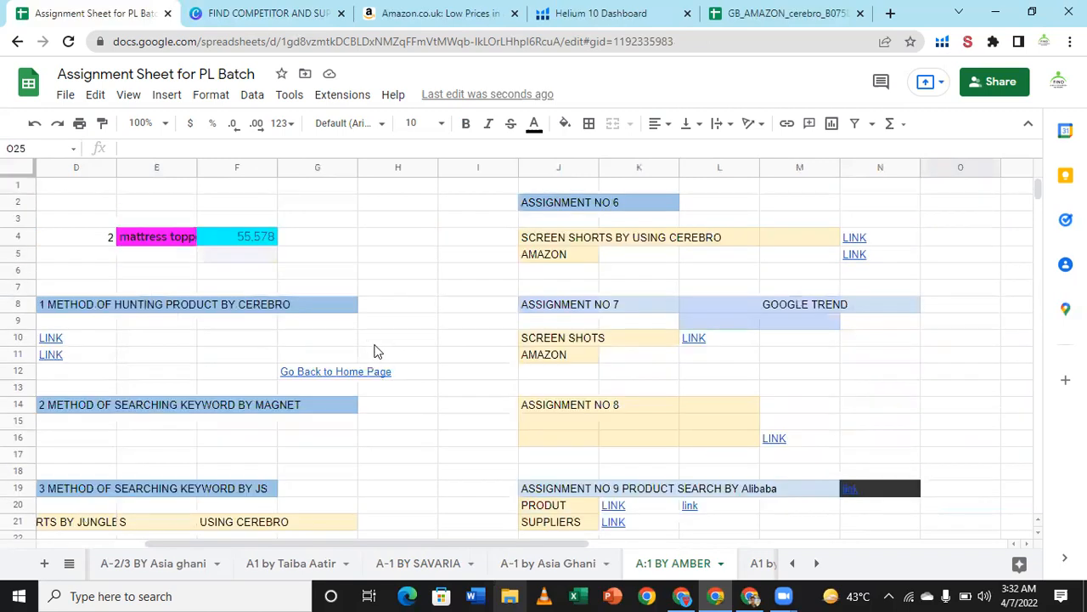
{"action": "scroll", "coordinate": [378, 348], "scroll_direction": "down", "scroll_amount": 2}
{"action": "scroll", "coordinate": [384, 299], "scroll_direction": "up", "scroll_amount": 2}
{"action": "left_click", "coordinate": [384, 292]}
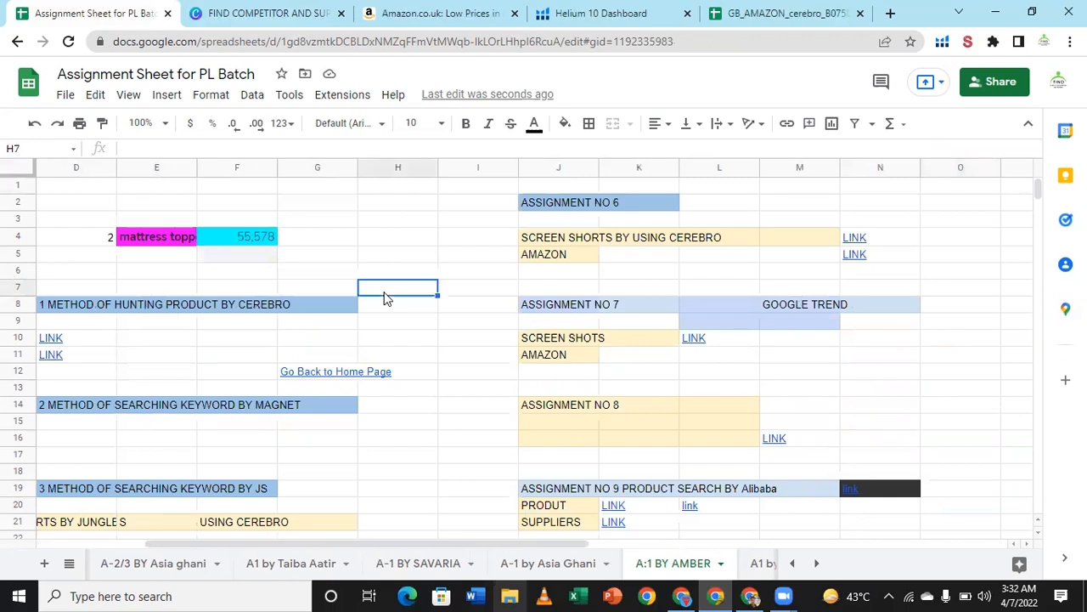
{"action": "key", "text": "Left"}
{"action": "key", "text": "Left"}
{"action": "key", "text": "Left"}
{"action": "key", "text": "Left"}
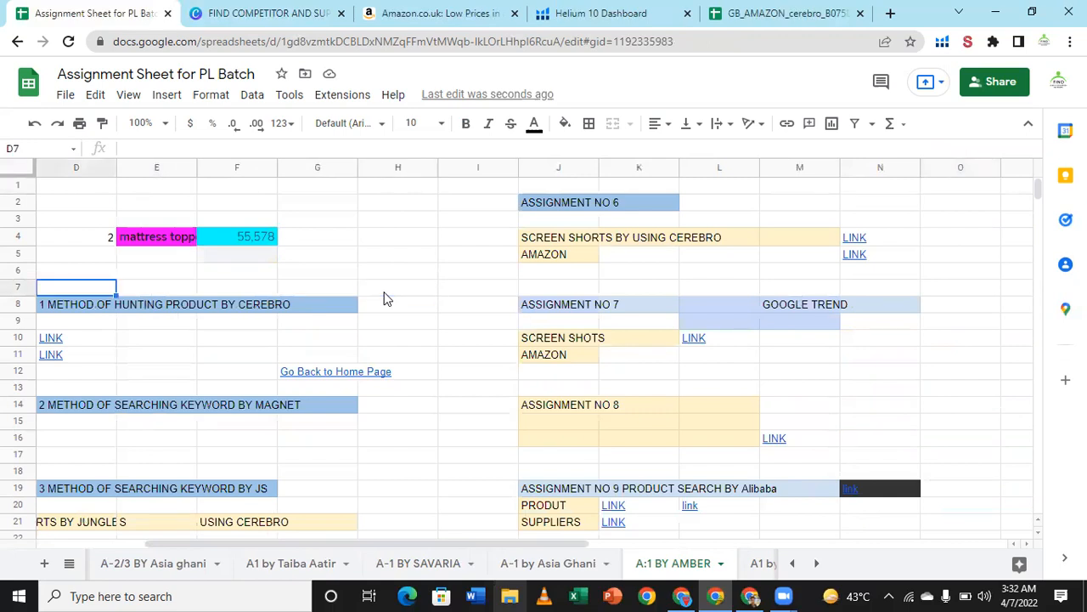
{"action": "key", "text": "Left"}
{"action": "key", "text": "Left"}
{"action": "key", "text": "Left"}
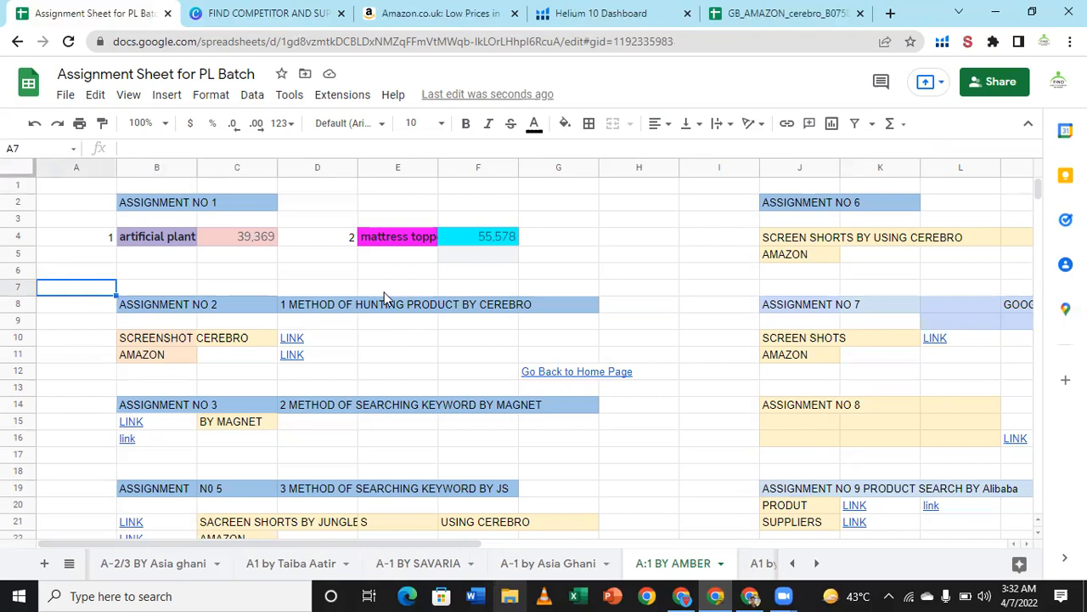
Return to the Performance Sheet from the fourth student's sheet through its home page link.
{"action": "key", "text": "Right"}
{"action": "key", "text": "Right"}
{"action": "key", "text": "Right"}
{"action": "key", "text": "Right"}
{"action": "key", "text": "Right"}
{"action": "key", "text": "Right"}
{"action": "key", "text": "Right"}
{"action": "key", "text": "Right"}
{"action": "key", "text": "Right"}
{"action": "key", "text": "Right"}
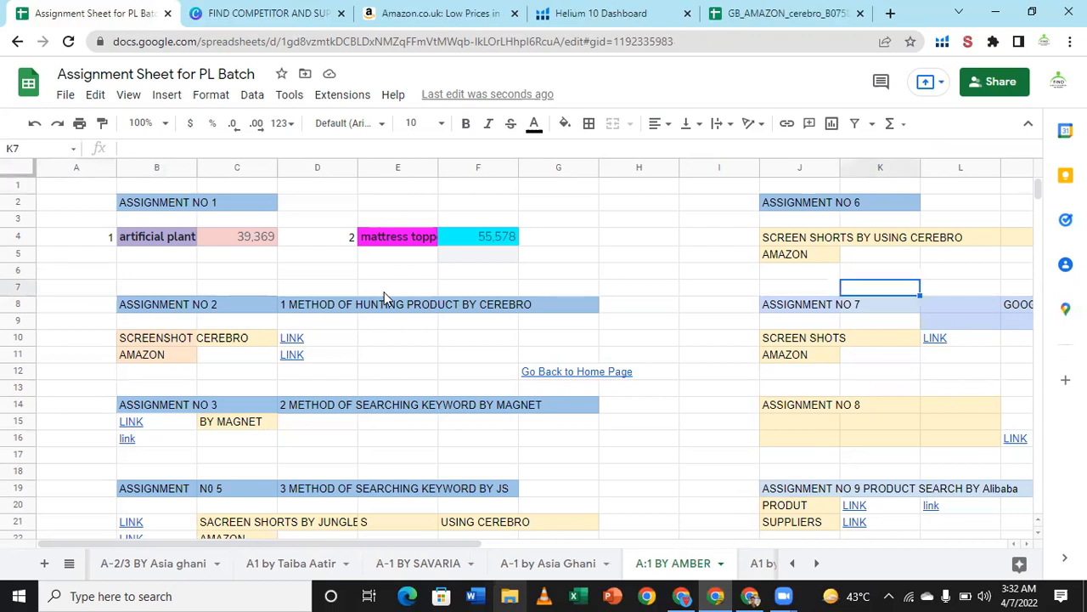
{"action": "key", "text": "Left"}
{"action": "key", "text": "Left"}
{"action": "key", "text": "Left"}
{"action": "key", "text": "Down"}
{"action": "key", "text": "Down"}
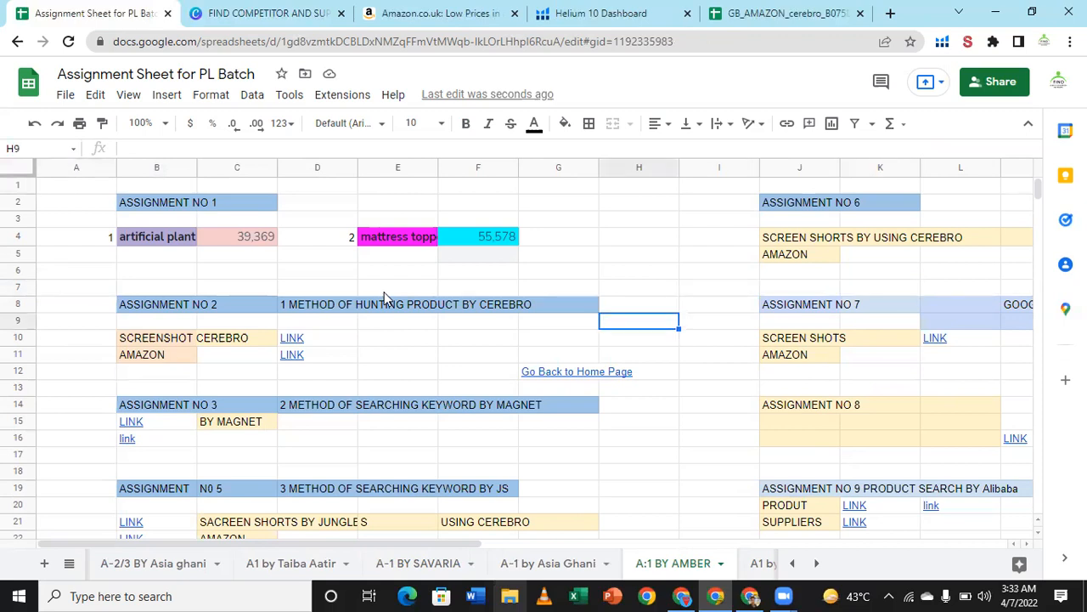
{"action": "key", "text": "Left"}
{"action": "key", "text": "Down"}
{"action": "key", "text": "Down"}
{"action": "key", "text": "Down"}
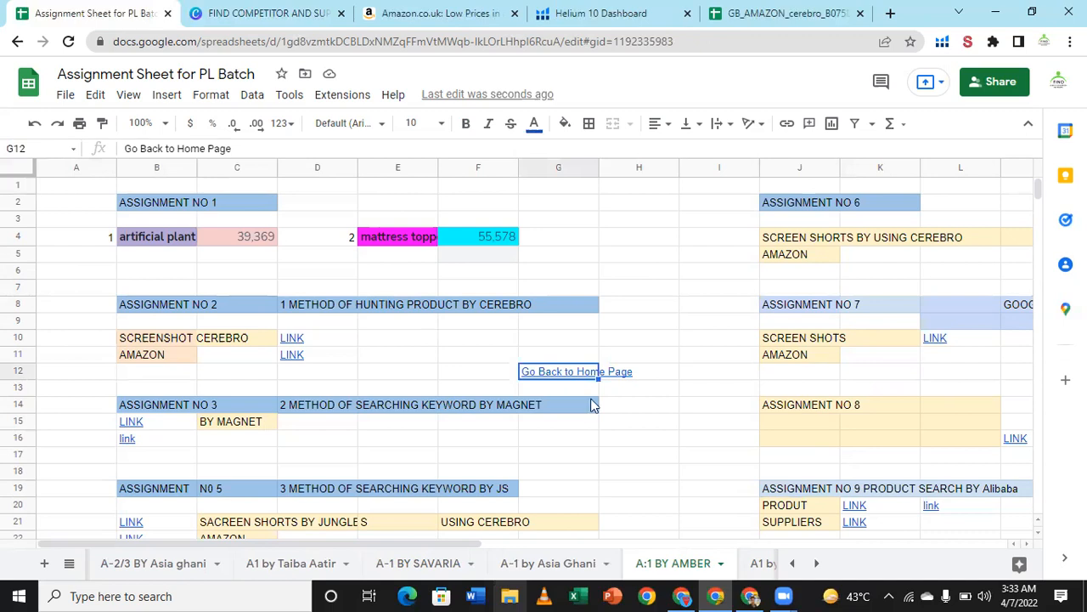
{"action": "mouse_move", "coordinate": [572, 380]}
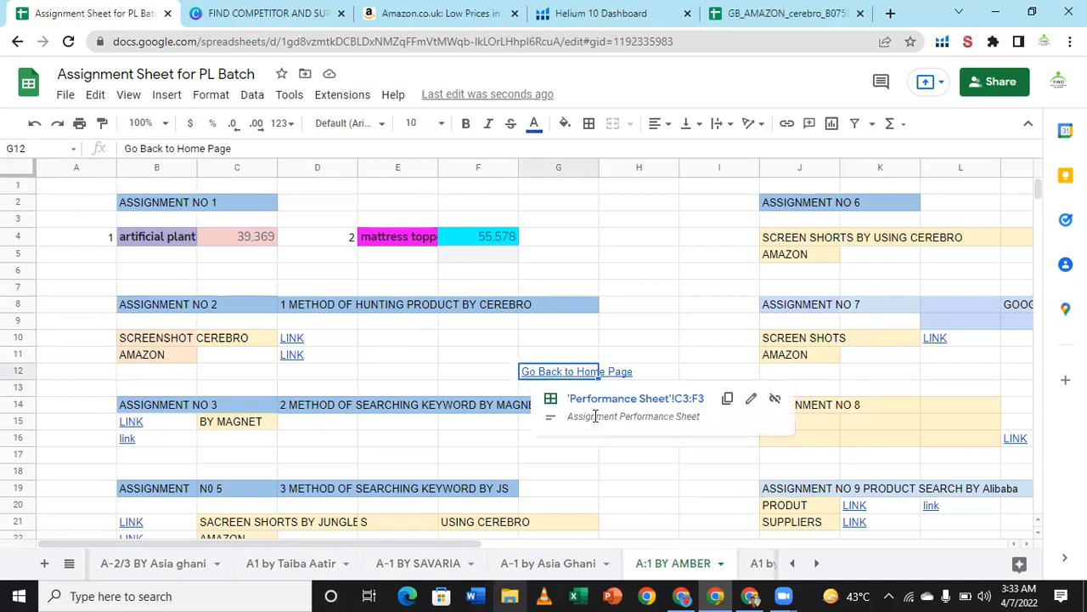
{"action": "left_click", "coordinate": [604, 406]}
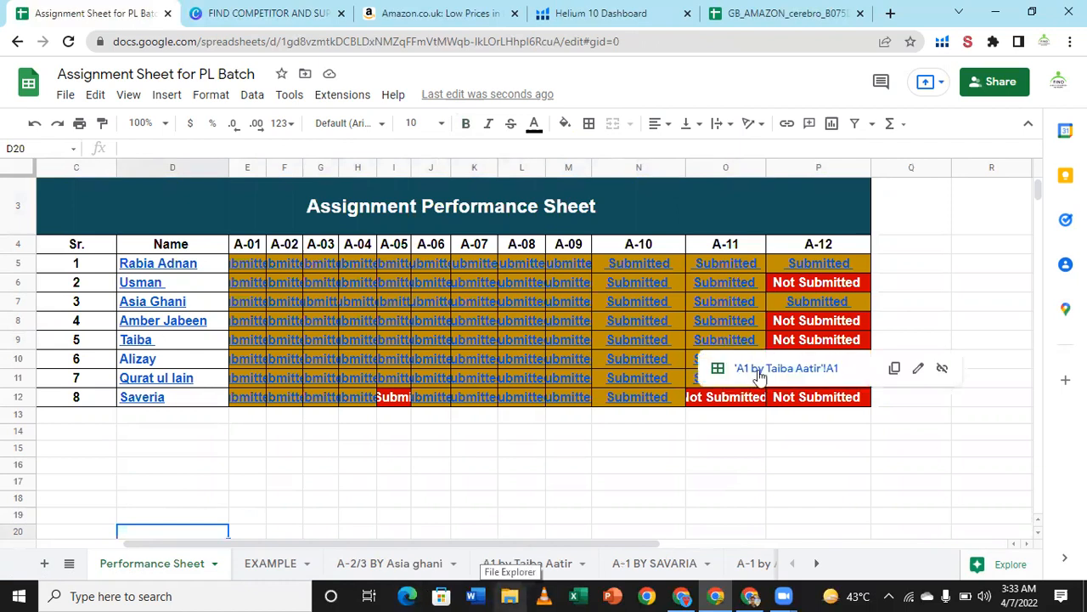
Open the fifth student's sheet from the A-11 entry and look for the submission below Assignment #10.
{"action": "left_click", "coordinate": [756, 373]}
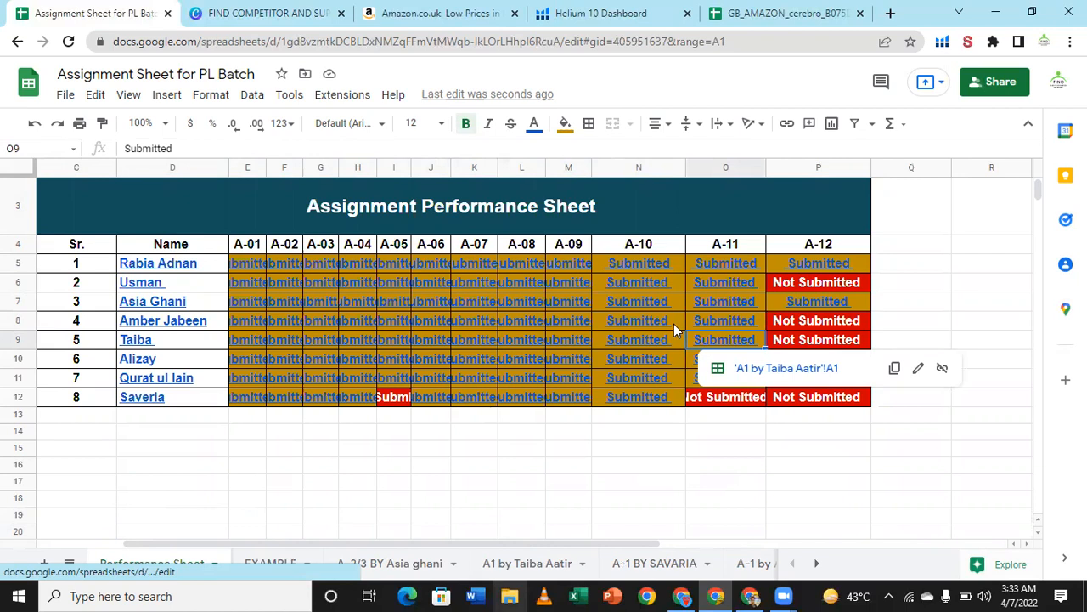
{"action": "left_click", "coordinate": [590, 399]}
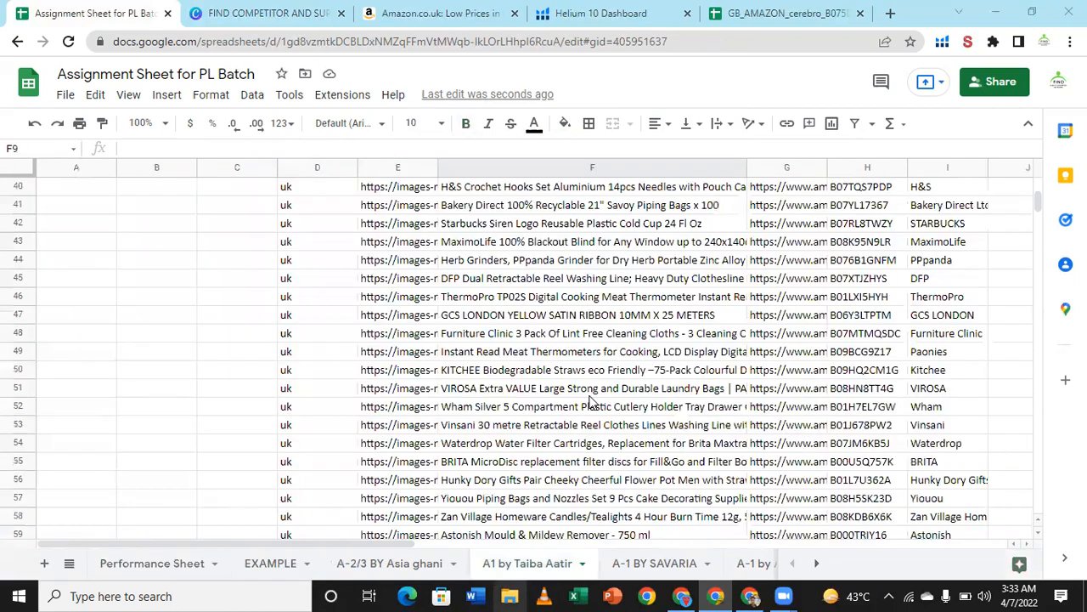
{"action": "scroll", "coordinate": [593, 404], "scroll_direction": "down", "scroll_amount": 3}
{"action": "scroll", "coordinate": [592, 404], "scroll_direction": "down", "scroll_amount": 10}
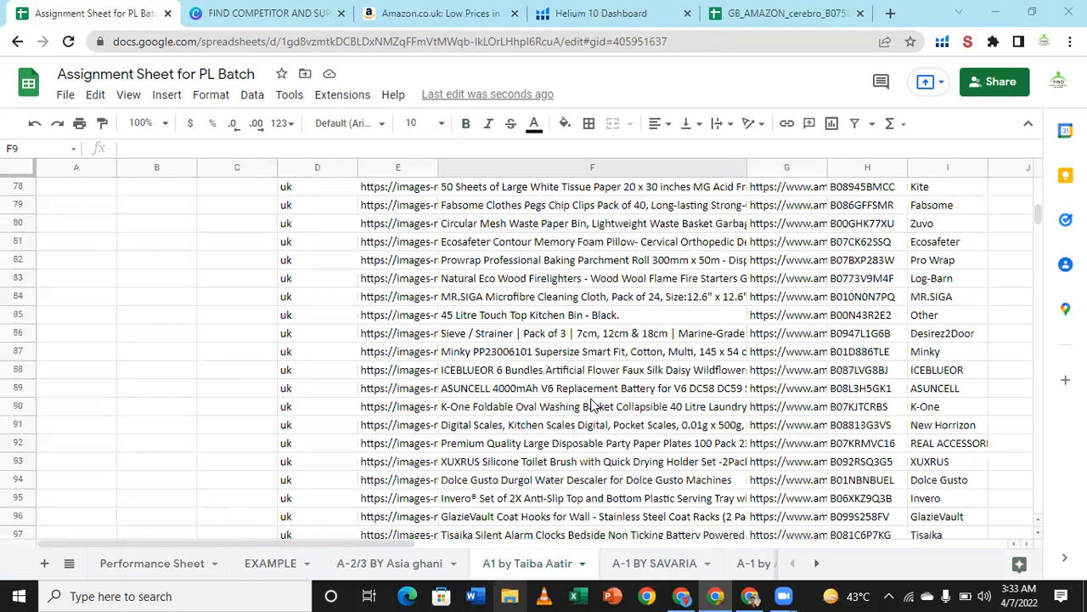
{"action": "scroll", "coordinate": [592, 404], "scroll_direction": "down", "scroll_amount": 3}
{"action": "scroll", "coordinate": [598, 408], "scroll_direction": "down", "scroll_amount": 9}
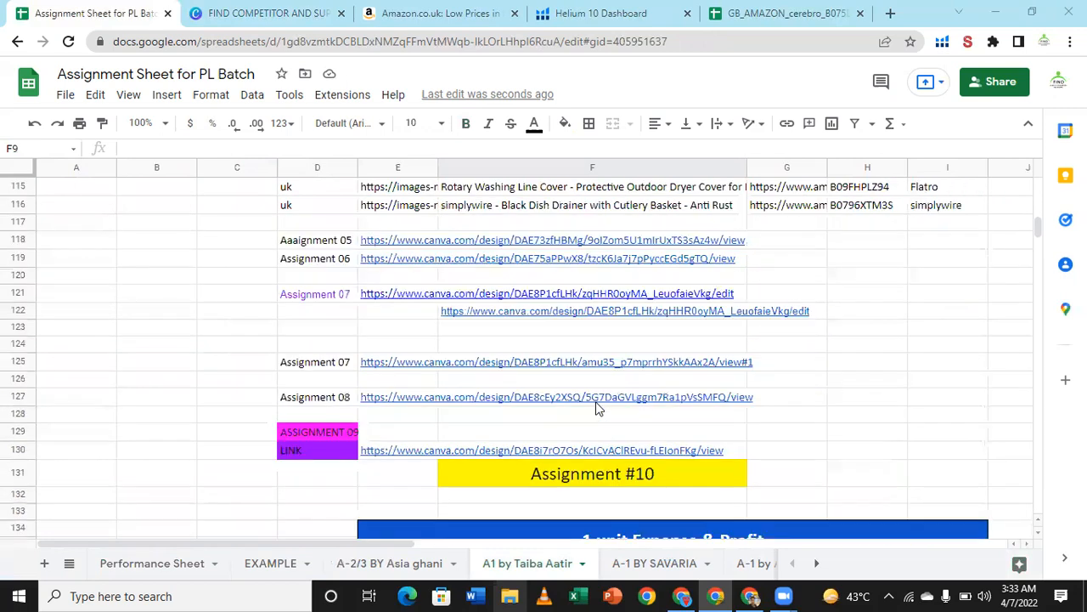
{"action": "scroll", "coordinate": [577, 393], "scroll_direction": "down", "scroll_amount": 3}
{"action": "scroll", "coordinate": [558, 379], "scroll_direction": "down", "scroll_amount": 2}
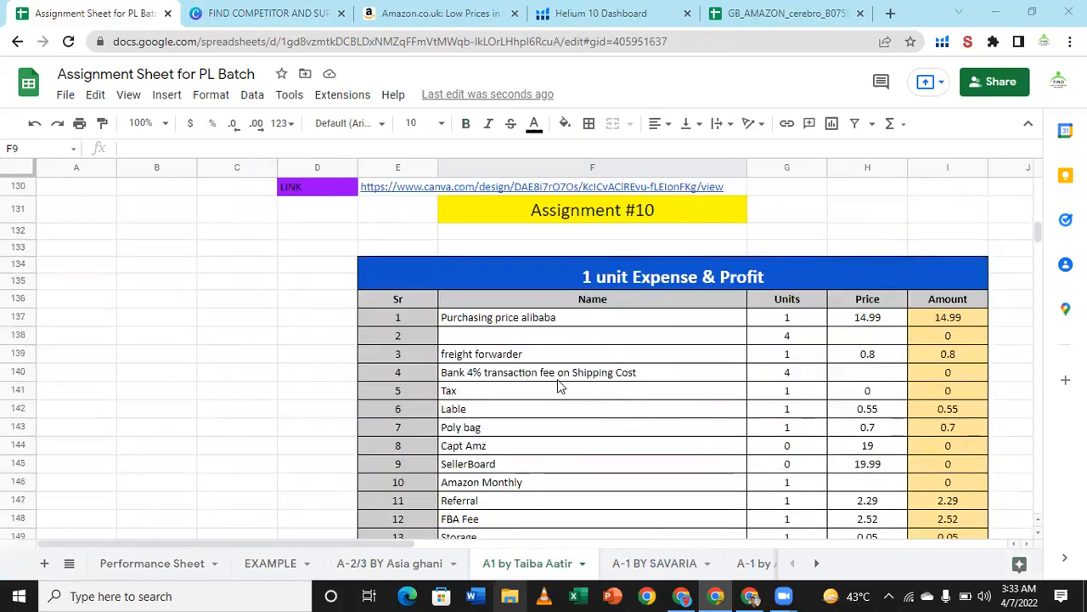
{"action": "scroll", "coordinate": [558, 384], "scroll_direction": "down", "scroll_amount": 2}
{"action": "scroll", "coordinate": [558, 384], "scroll_direction": "down", "scroll_amount": 5}
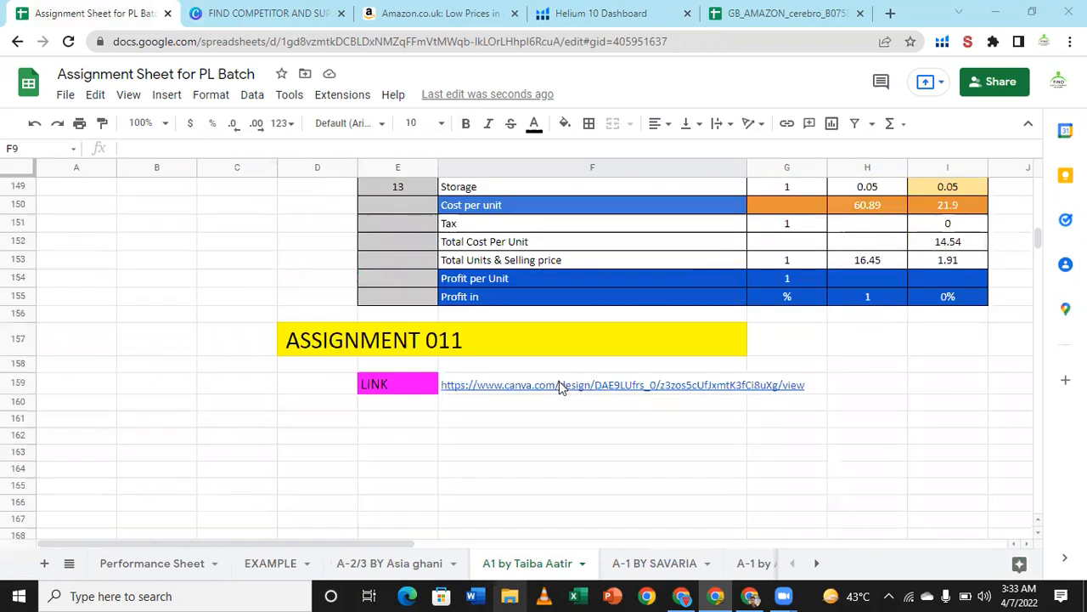
Open the ASSIGNMENT 011 design link in the fifth student's sheet, and close the competitor and Freight Forwarder presentations.
{"action": "scroll", "coordinate": [559, 431], "scroll_direction": "up", "scroll_amount": 1}
{"action": "mouse_move", "coordinate": [559, 432]}
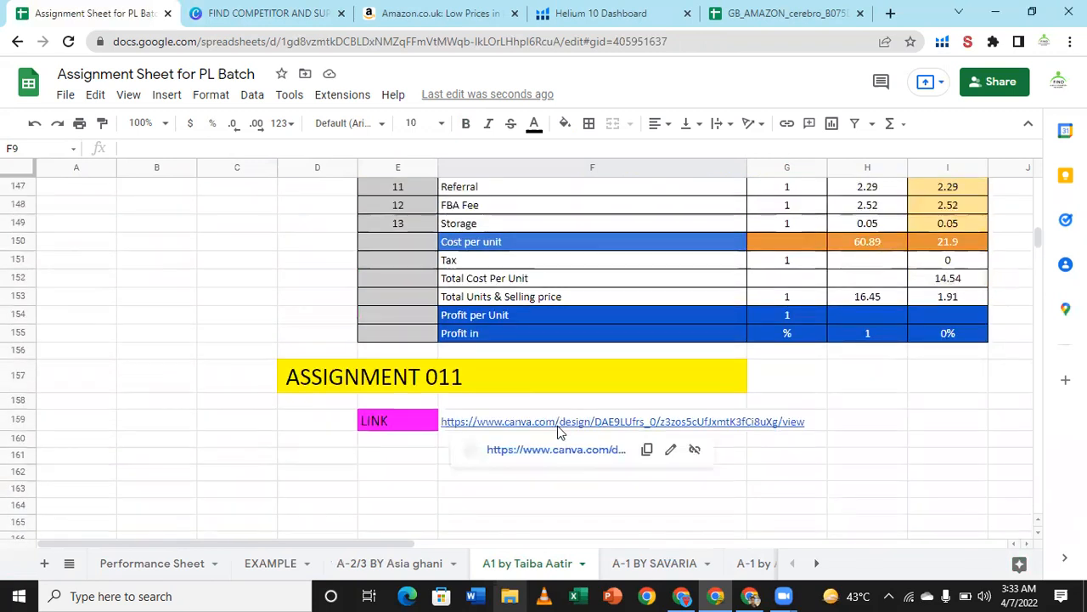
{"action": "left_click", "coordinate": [568, 455]}
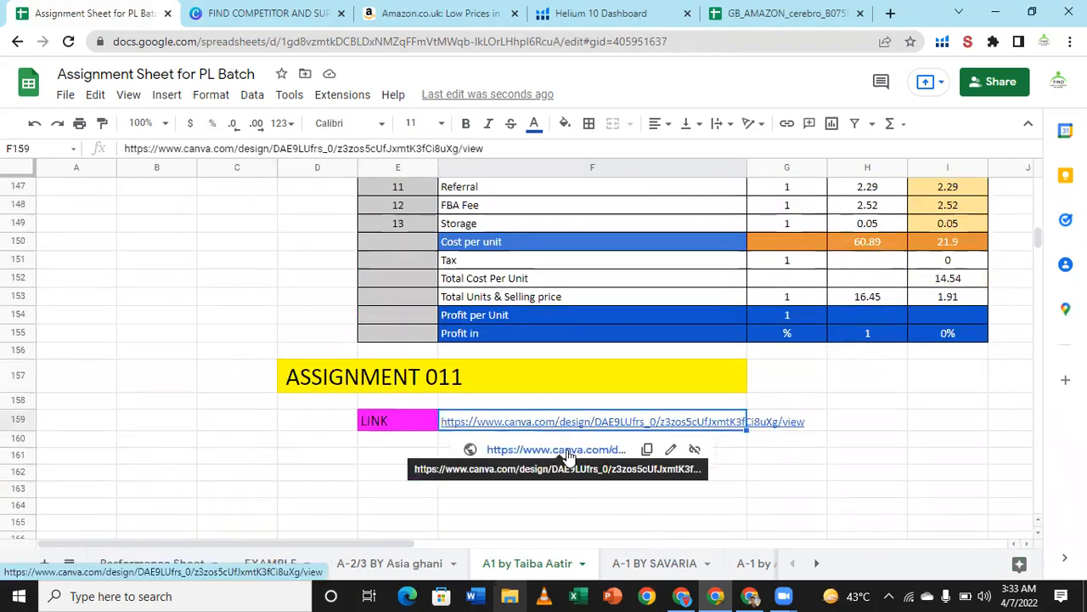
{"action": "left_click", "coordinate": [569, 451]}
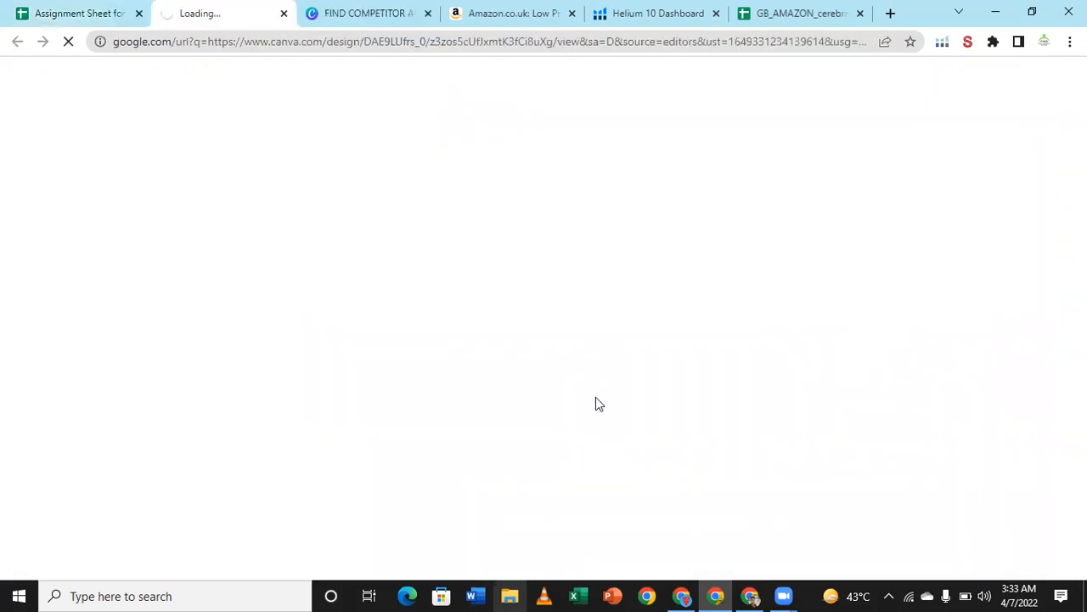
{"action": "left_click", "coordinate": [428, 15]}
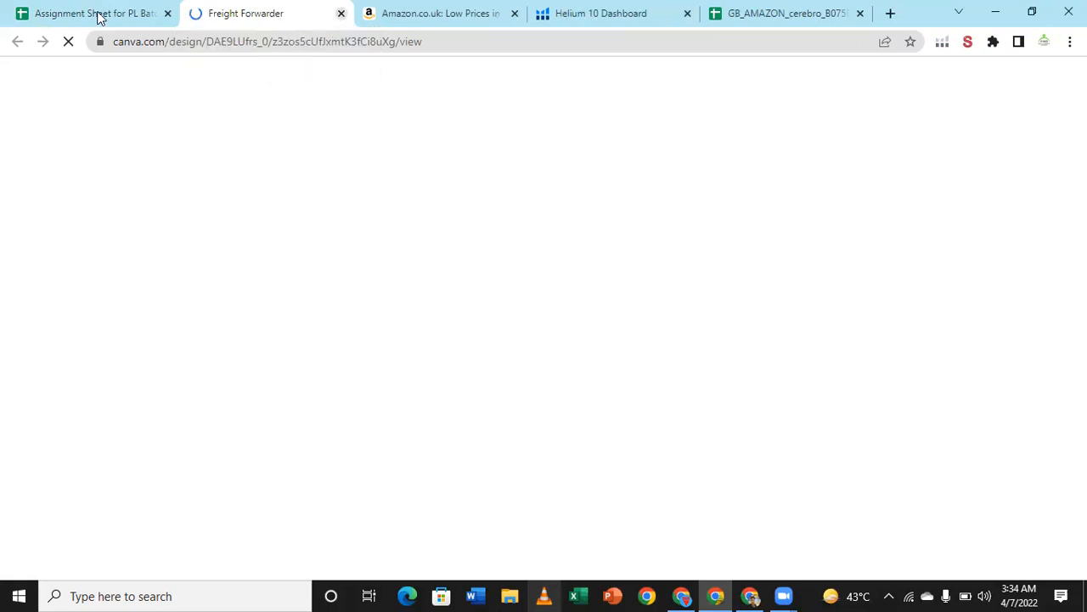
{"action": "key", "text": "ctrl+w"}
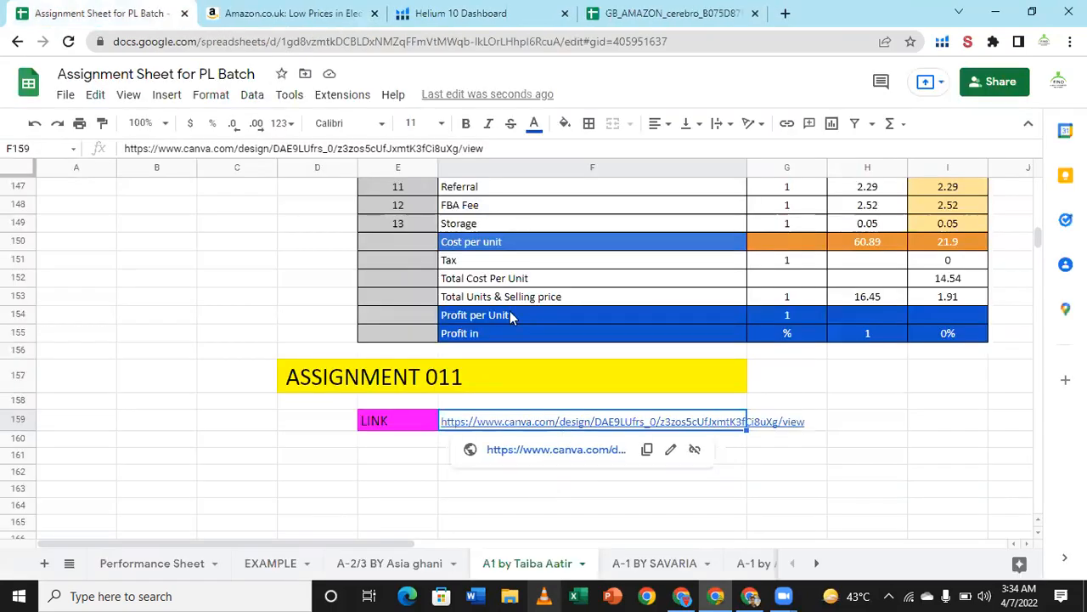
Return to the Performance Sheet through the home page link in the fifth student's sheet.
{"action": "scroll", "coordinate": [450, 314], "scroll_direction": "up", "scroll_amount": 8}
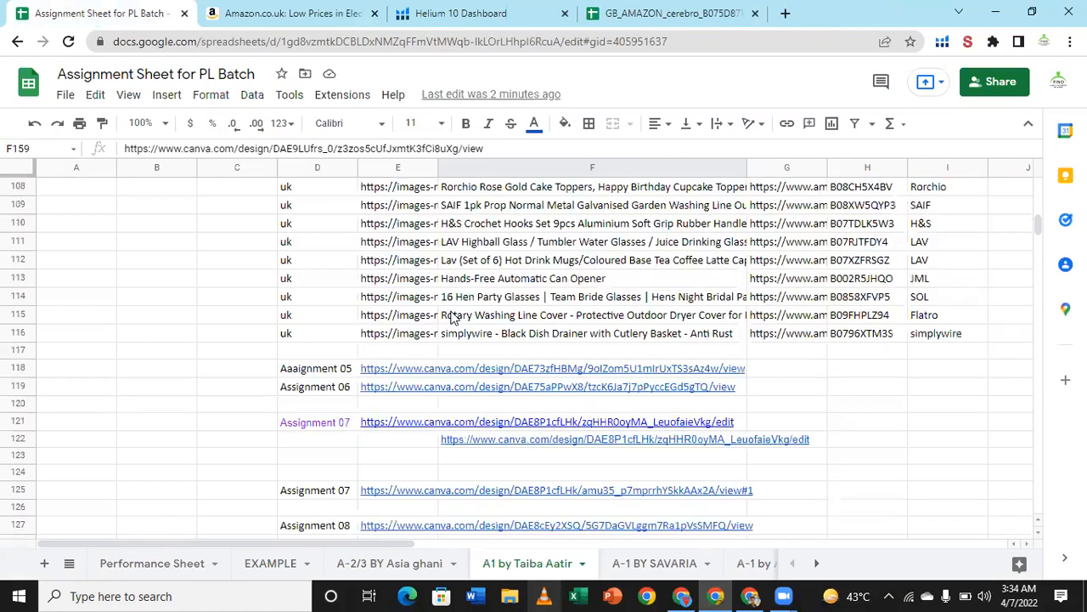
{"action": "scroll", "coordinate": [452, 310], "scroll_direction": "up", "scroll_amount": 14}
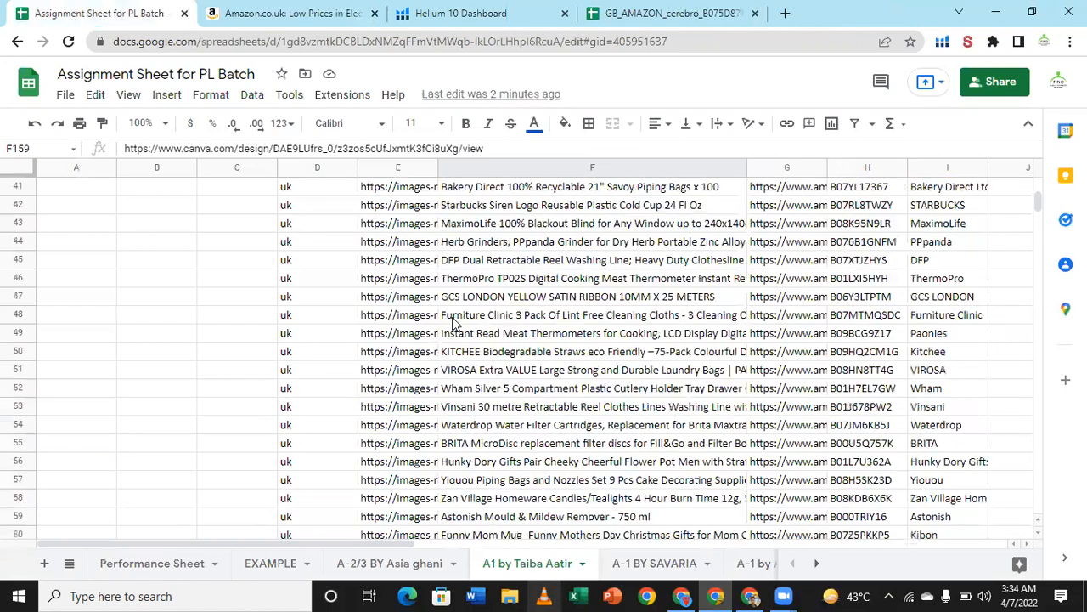
{"action": "scroll", "coordinate": [455, 323], "scroll_direction": "up", "scroll_amount": 8}
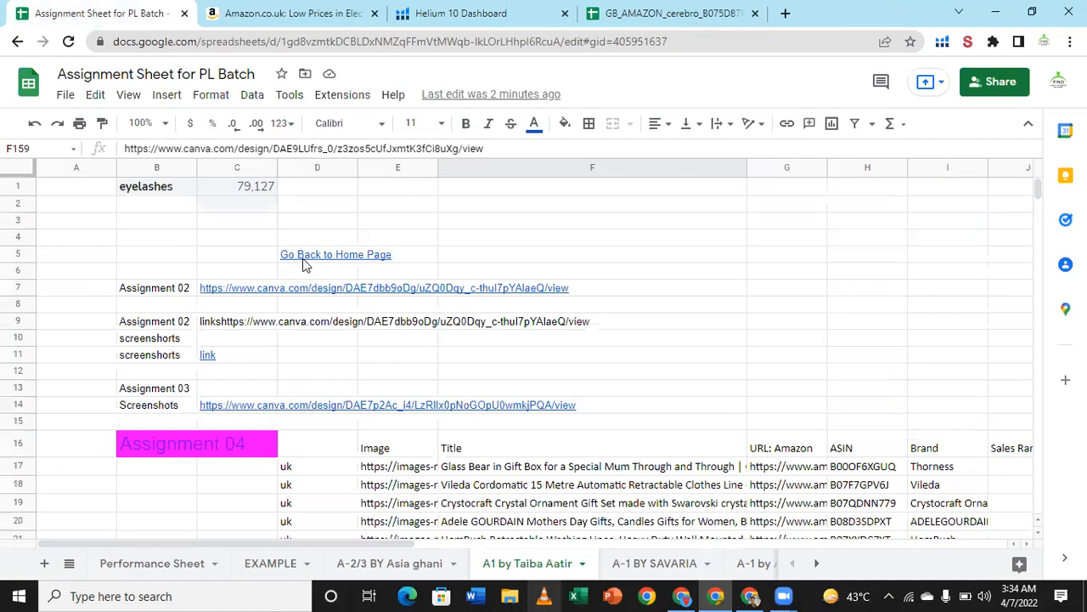
{"action": "left_click", "coordinate": [303, 260]}
{"action": "left_click", "coordinate": [360, 283]}
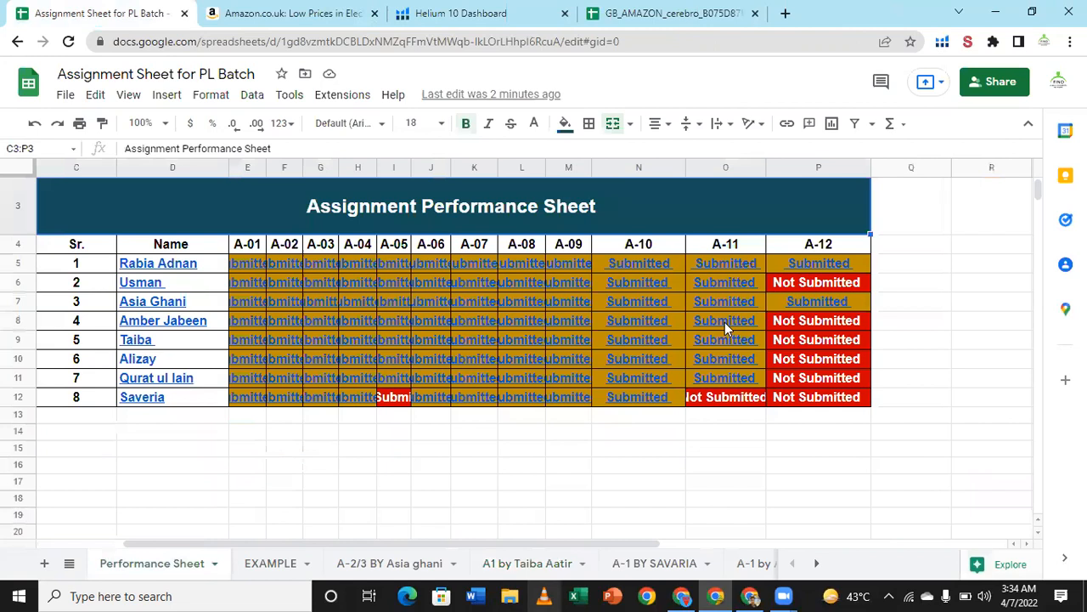
{"action": "left_click", "coordinate": [724, 322]}
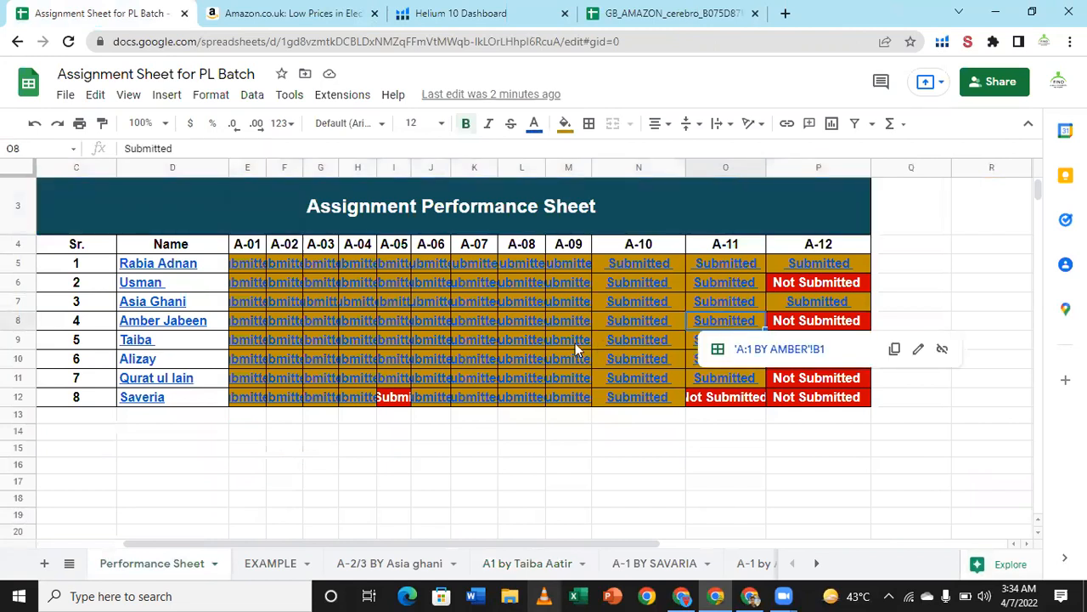
{"action": "left_click", "coordinate": [652, 344]}
{"action": "left_click", "coordinate": [890, 365]}
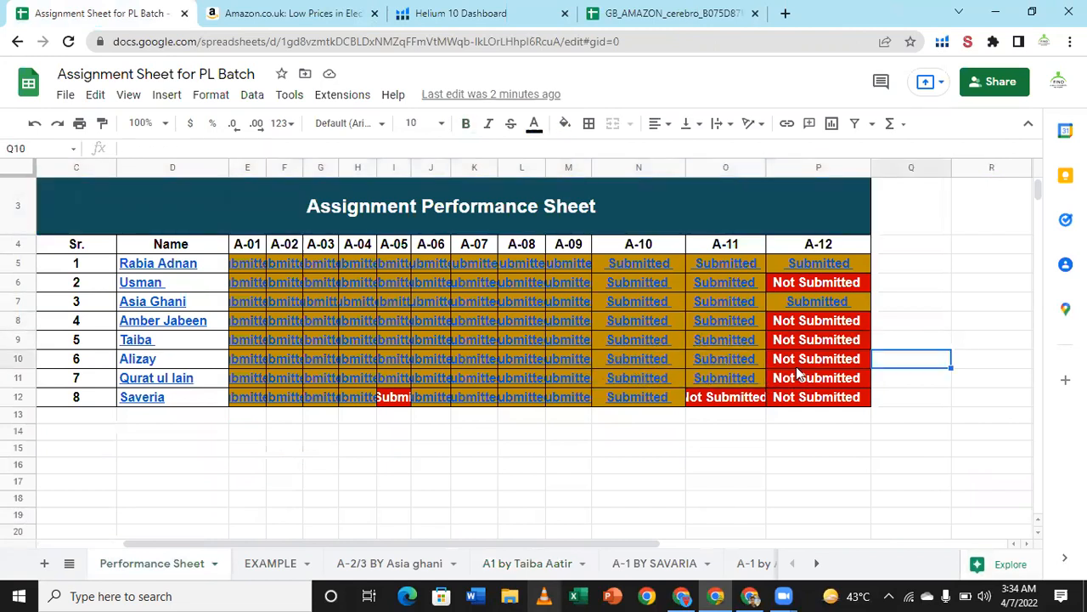
Open the sixth student's sheet from the A-11 entry and look for the A-11 and A-12 assignments.
{"action": "mouse_move", "coordinate": [753, 367]}
{"action": "left_click", "coordinate": [753, 368]}
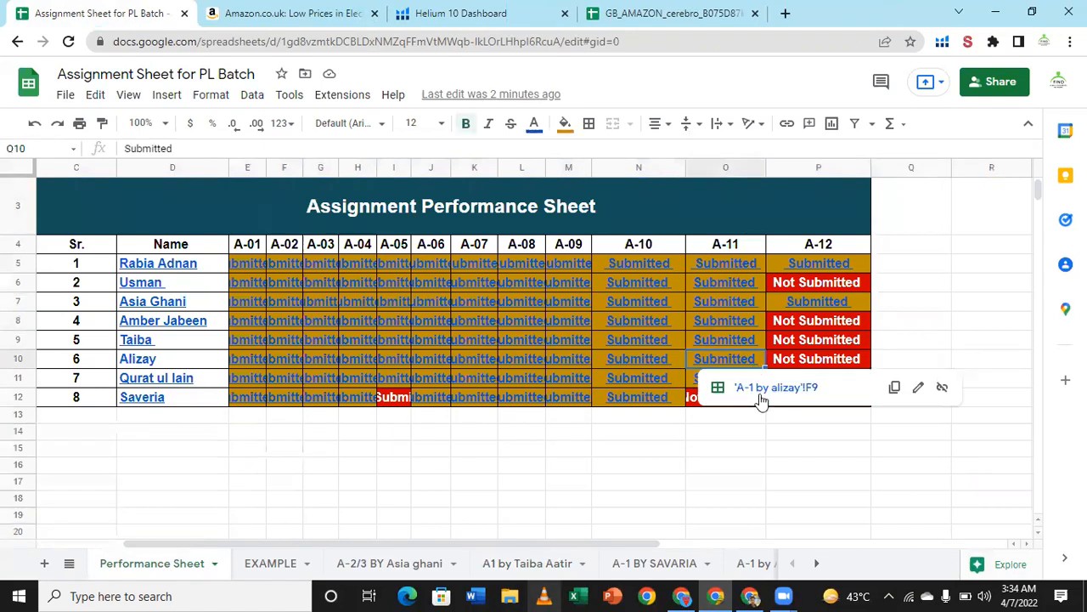
{"action": "left_click", "coordinate": [814, 389]}
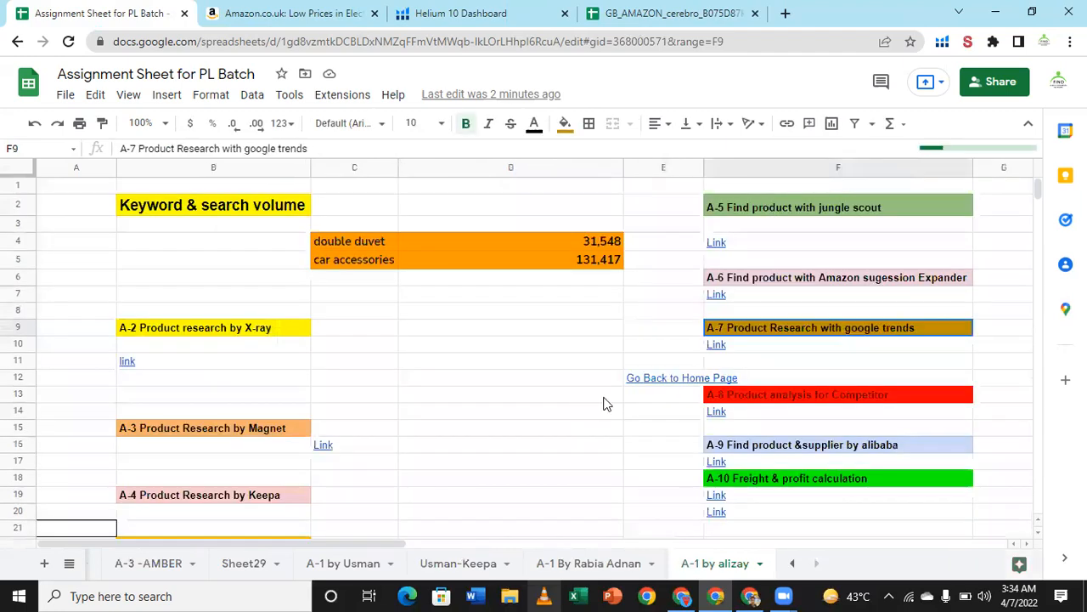
{"action": "scroll", "coordinate": [809, 501], "scroll_direction": "down", "scroll_amount": 1}
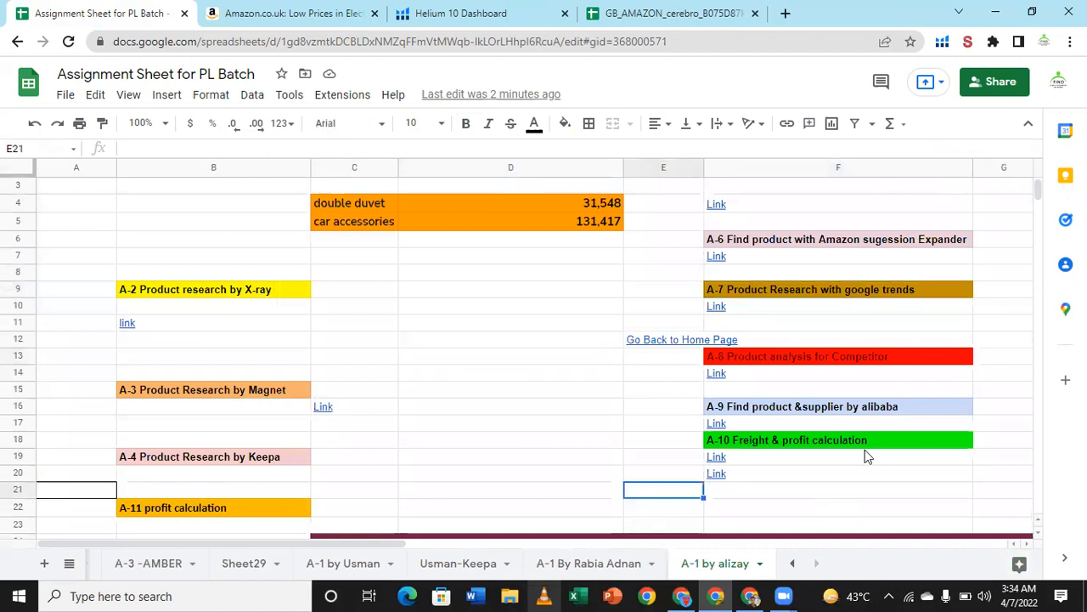
{"action": "scroll", "coordinate": [764, 451], "scroll_direction": "down", "scroll_amount": 2}
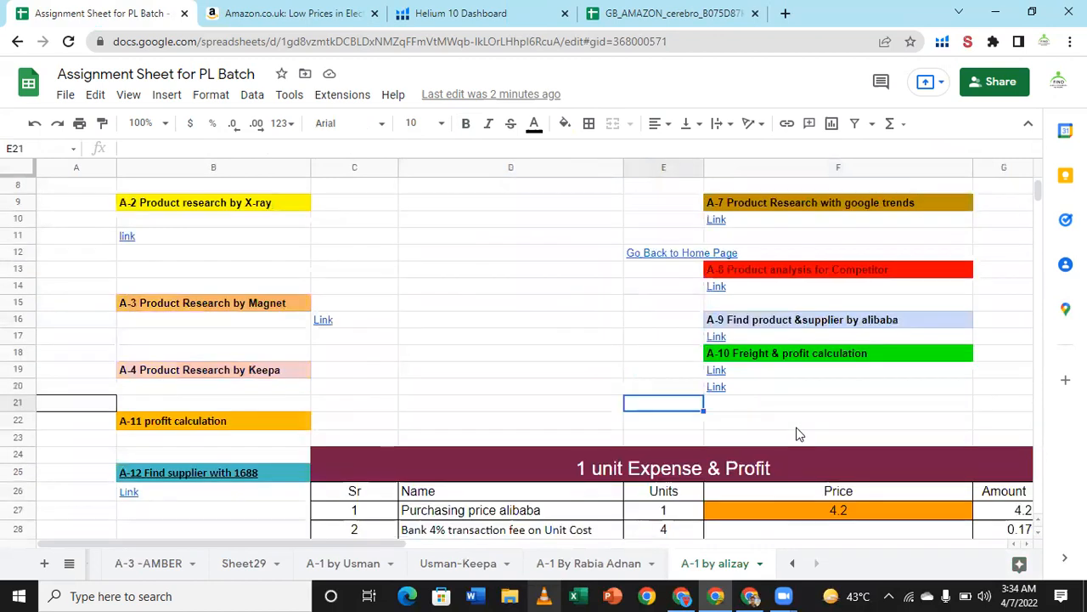
{"action": "scroll", "coordinate": [797, 433], "scroll_direction": "up", "scroll_amount": 3}
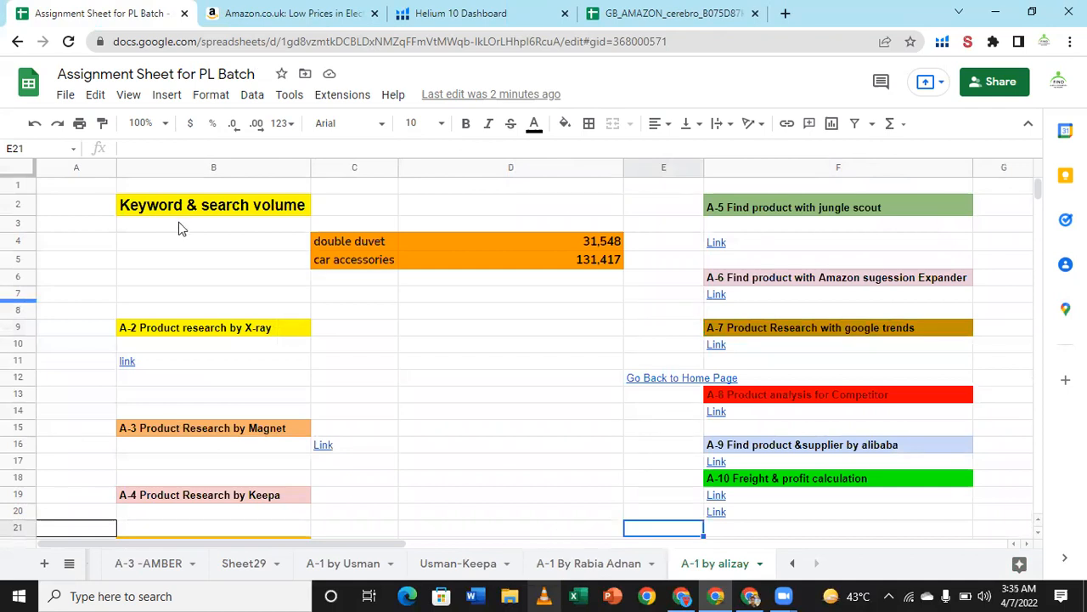
{"action": "scroll", "coordinate": [179, 221], "scroll_direction": "down", "scroll_amount": 5}
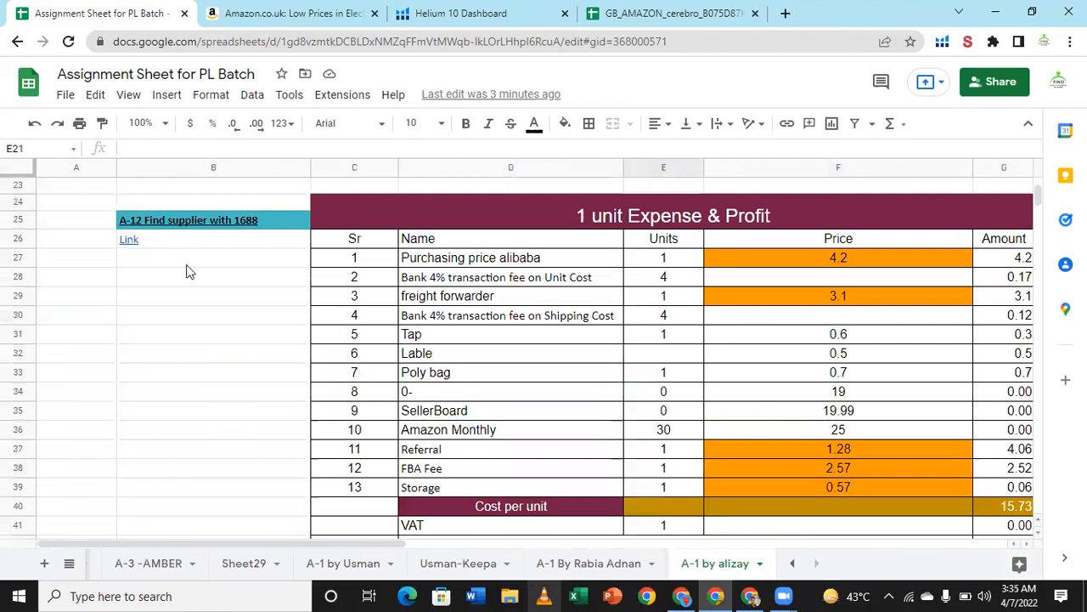
Open the sixth student's A-12 Find supplier with 1688 link, review its slides in order, and close the presentation.
{"action": "left_click", "coordinate": [170, 240]}
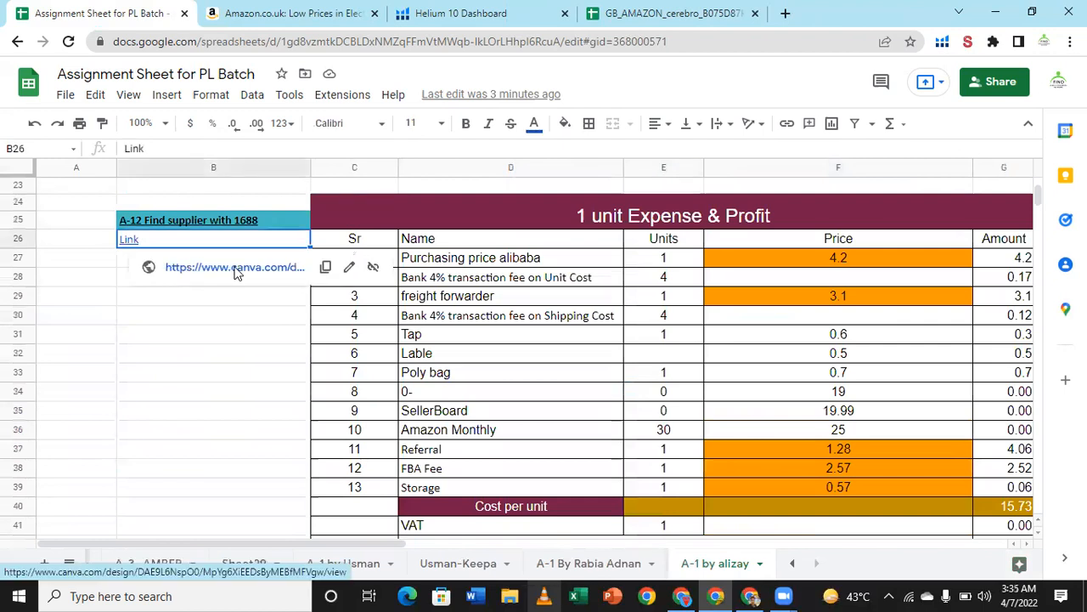
{"action": "left_click", "coordinate": [237, 269]}
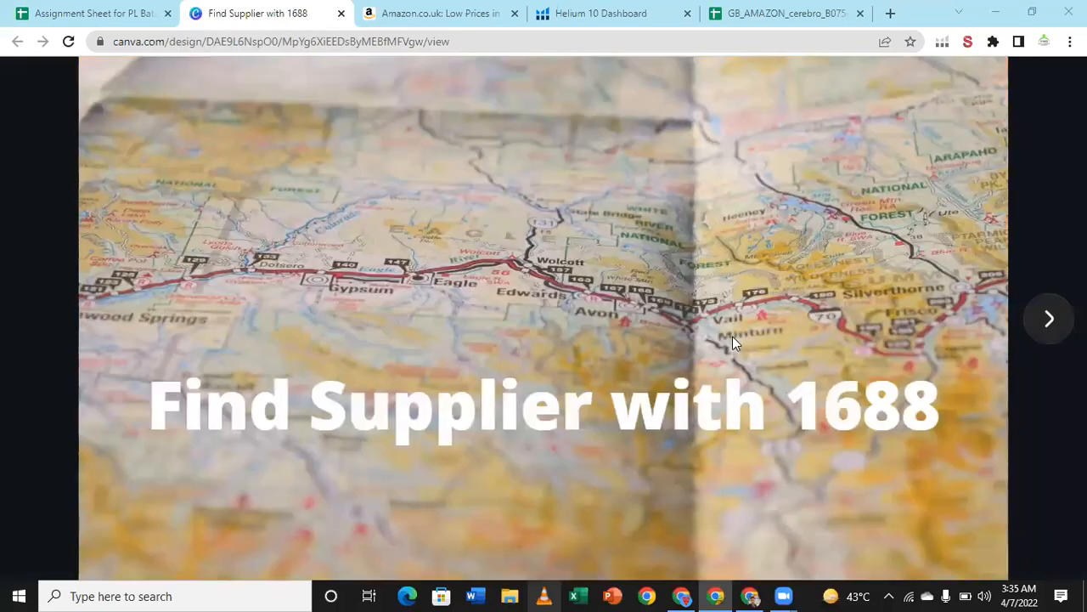
{"action": "left_click", "coordinate": [1050, 319]}
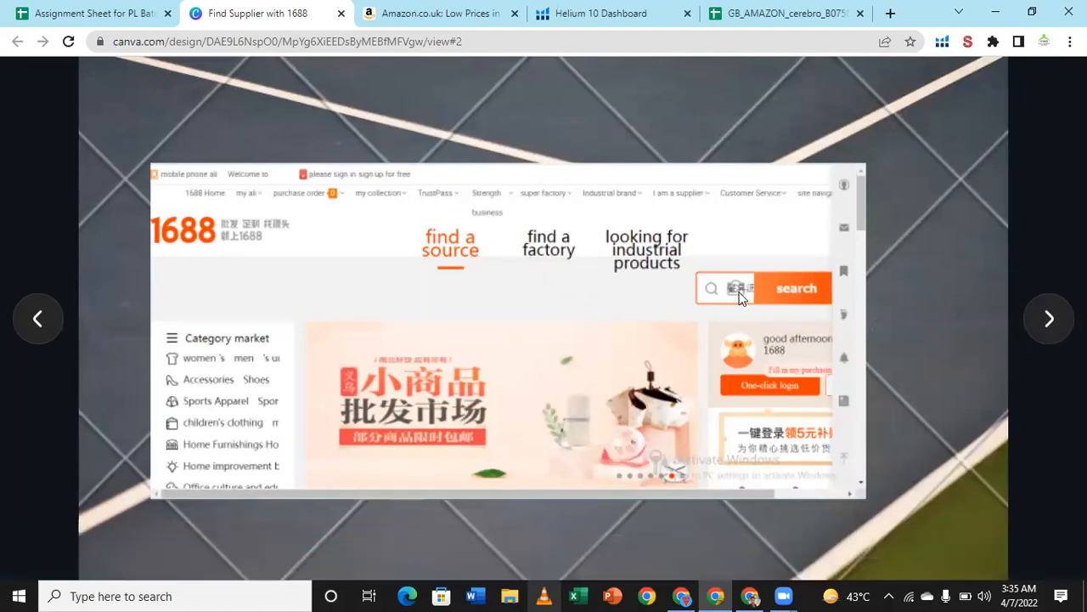
{"action": "left_click", "coordinate": [1058, 329]}
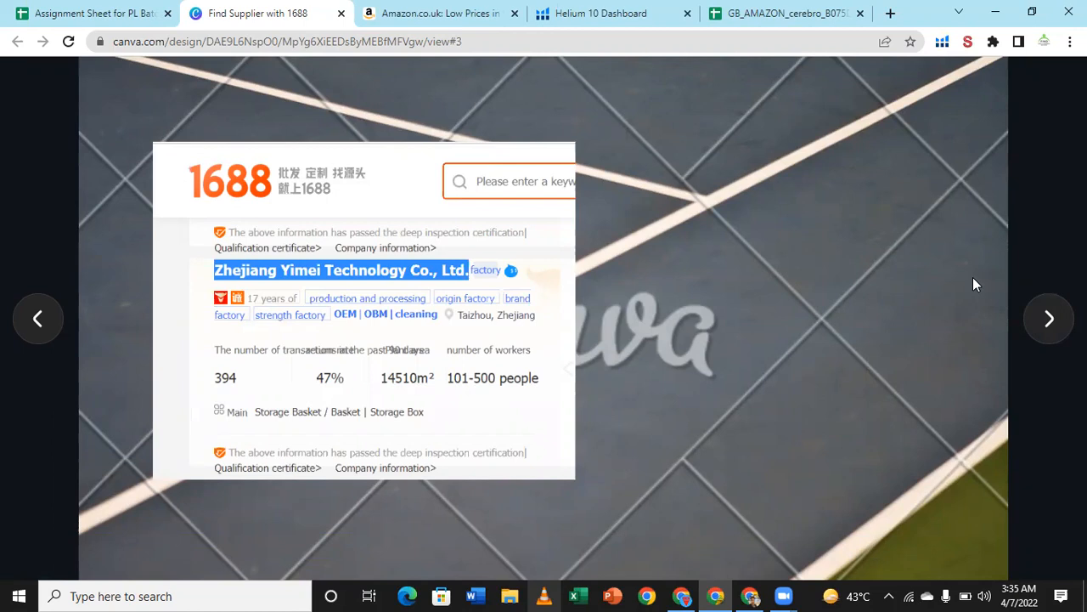
{"action": "left_click", "coordinate": [1050, 318]}
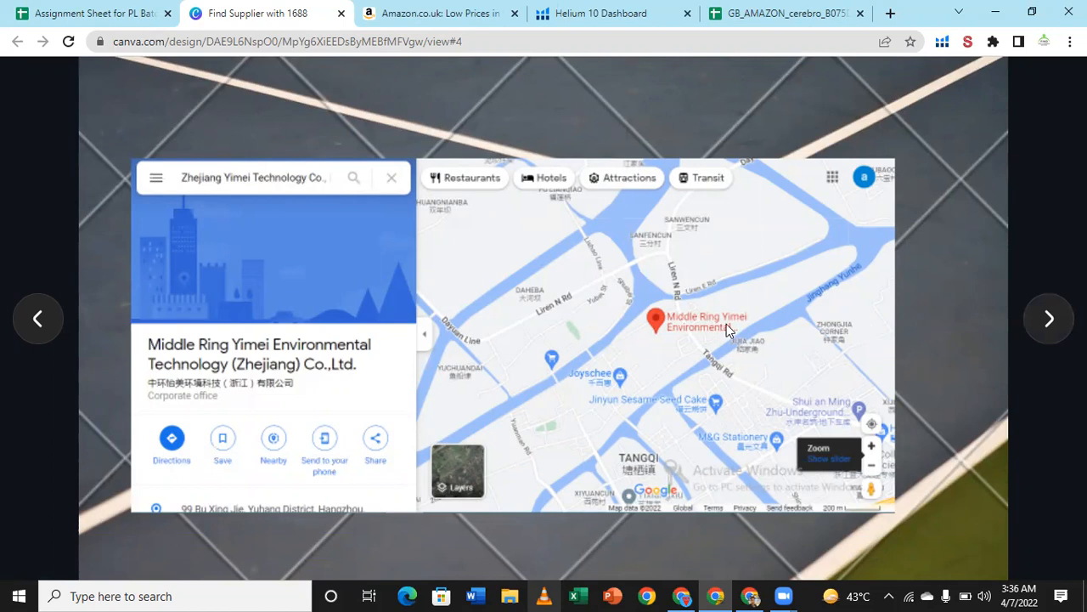
{"action": "left_click", "coordinate": [1049, 319]}
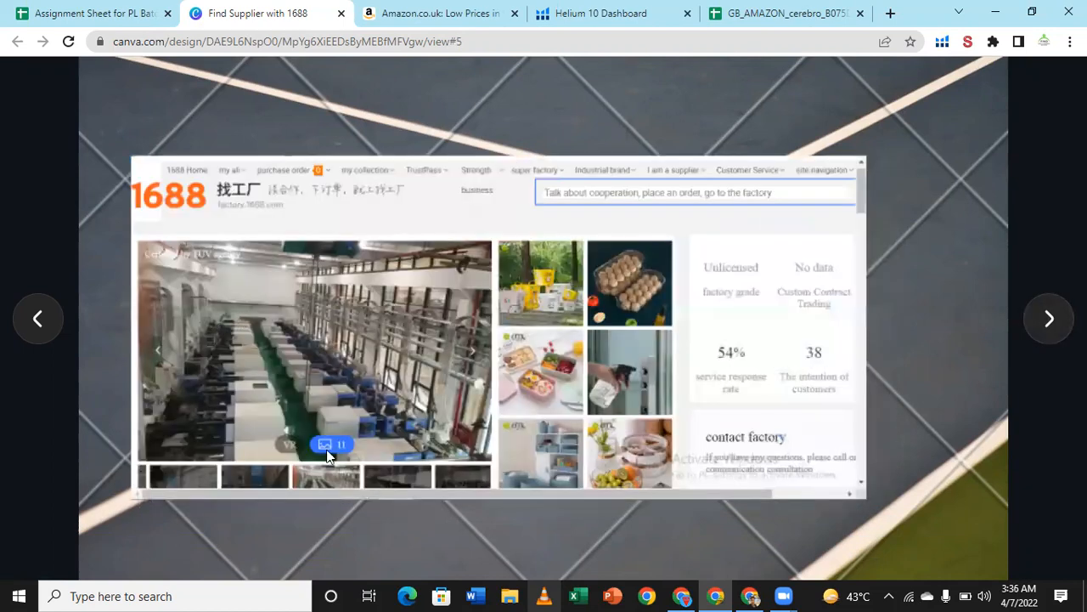
{"action": "left_click", "coordinate": [1051, 322]}
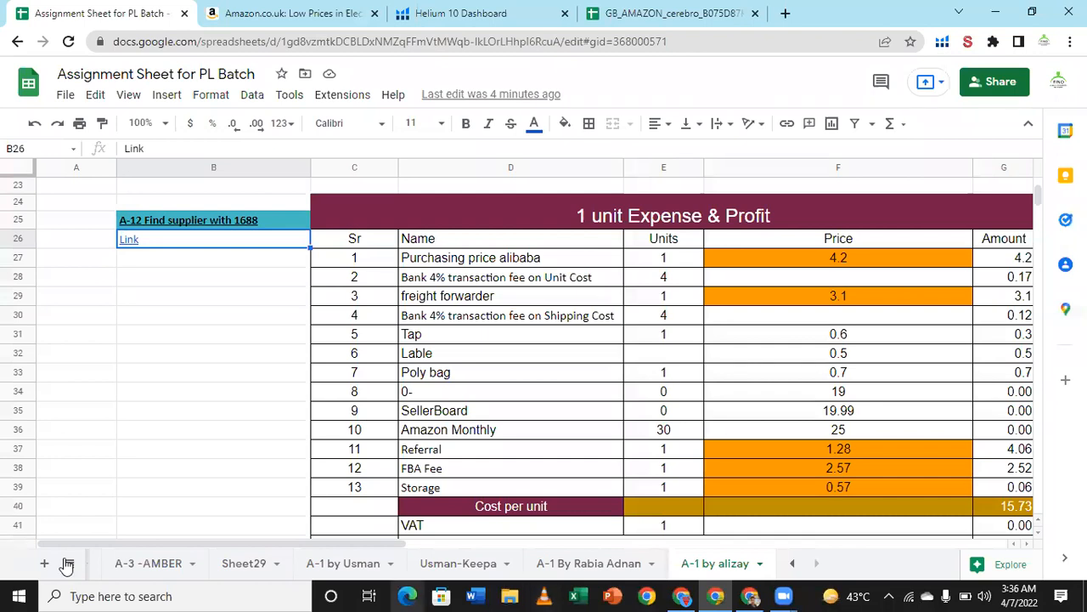
Return from the sixth student's sheet to the Performance Sheet through the list of all sheets.
{"action": "right_click", "coordinate": [123, 381]}
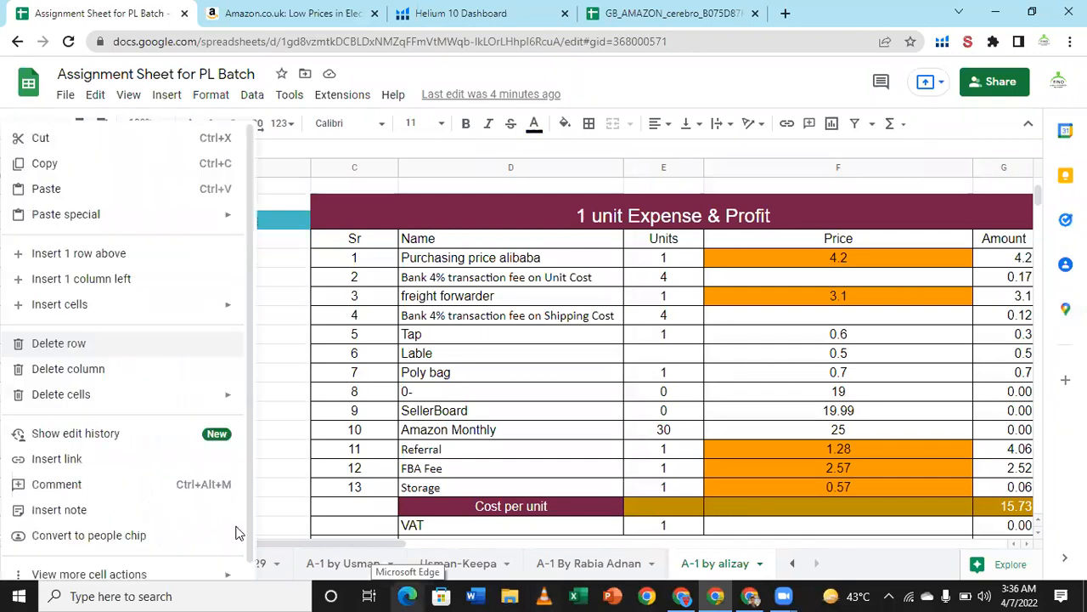
{"action": "left_click", "coordinate": [68, 563]}
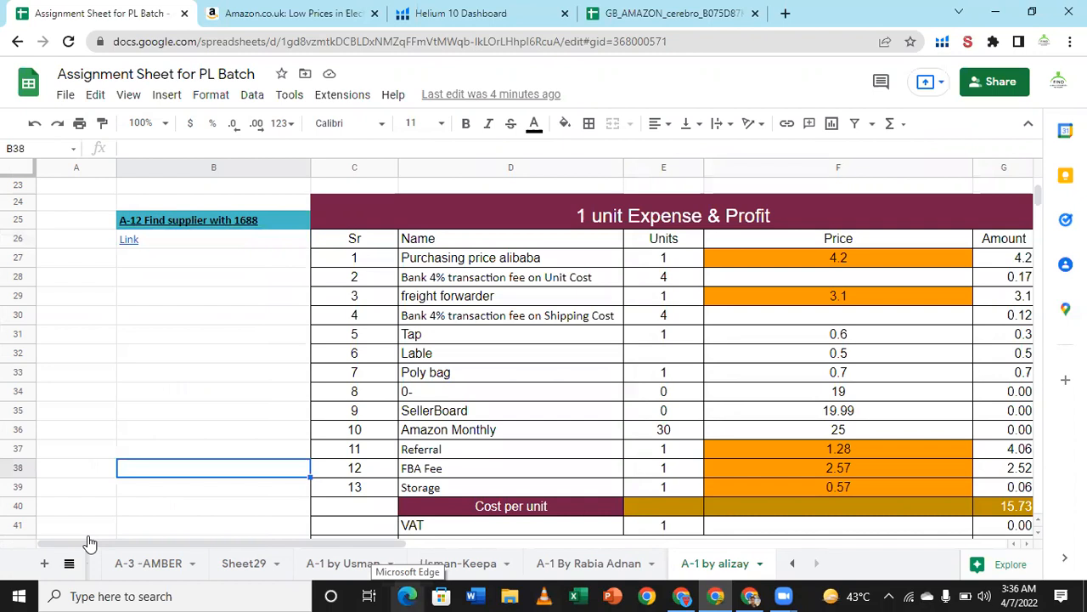
{"action": "scroll", "coordinate": [156, 367], "scroll_direction": "up", "scroll_amount": 5}
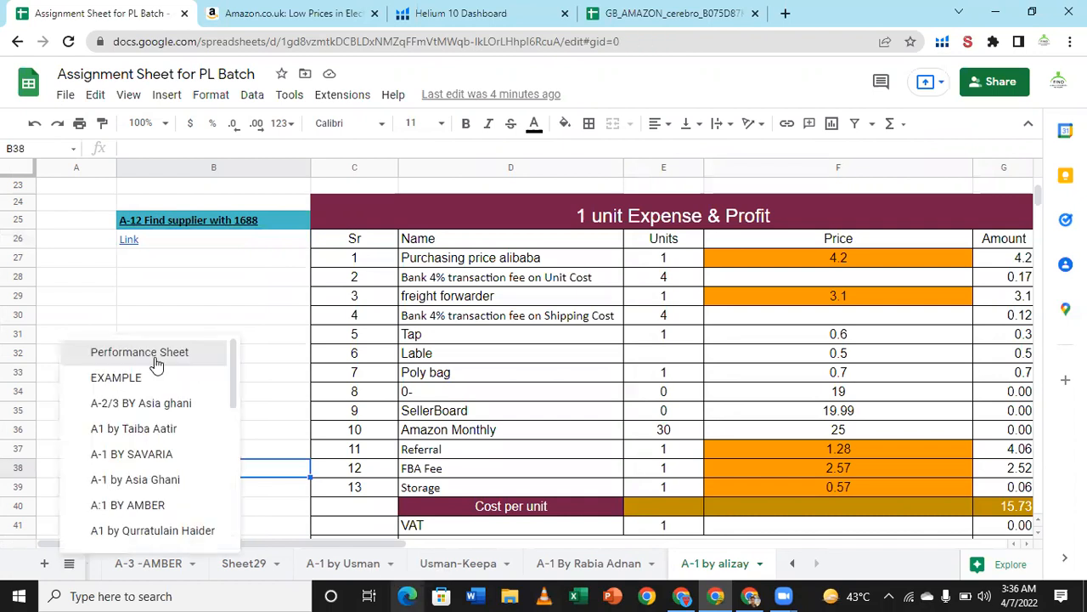
{"action": "left_click", "coordinate": [227, 365]}
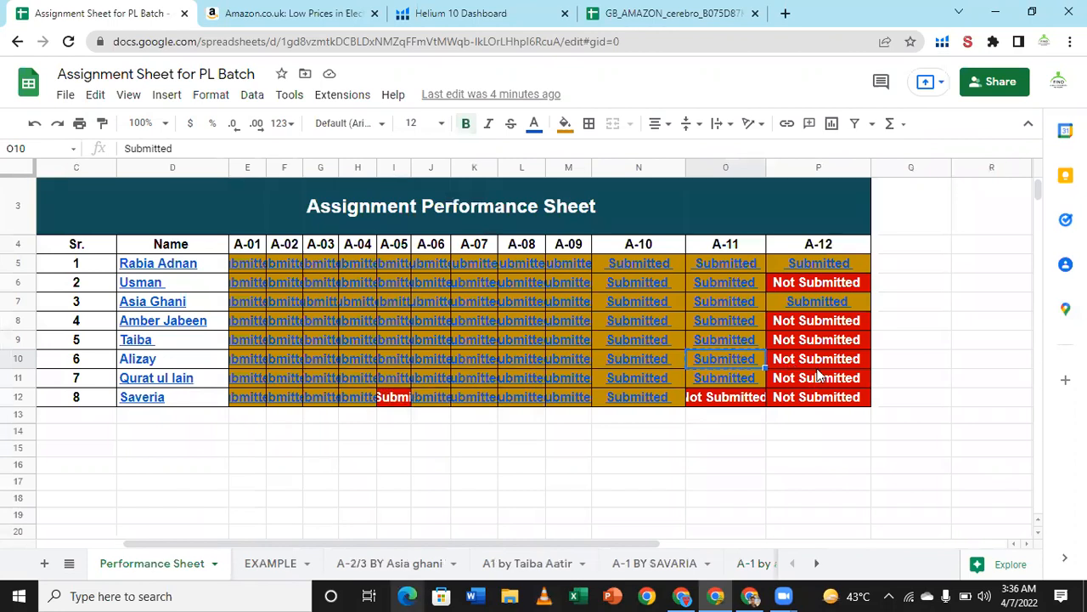
Mark the sixth student's A-12 as Submitted by pasting the copied A-11 status into it.
{"action": "left_click", "coordinate": [813, 370]}
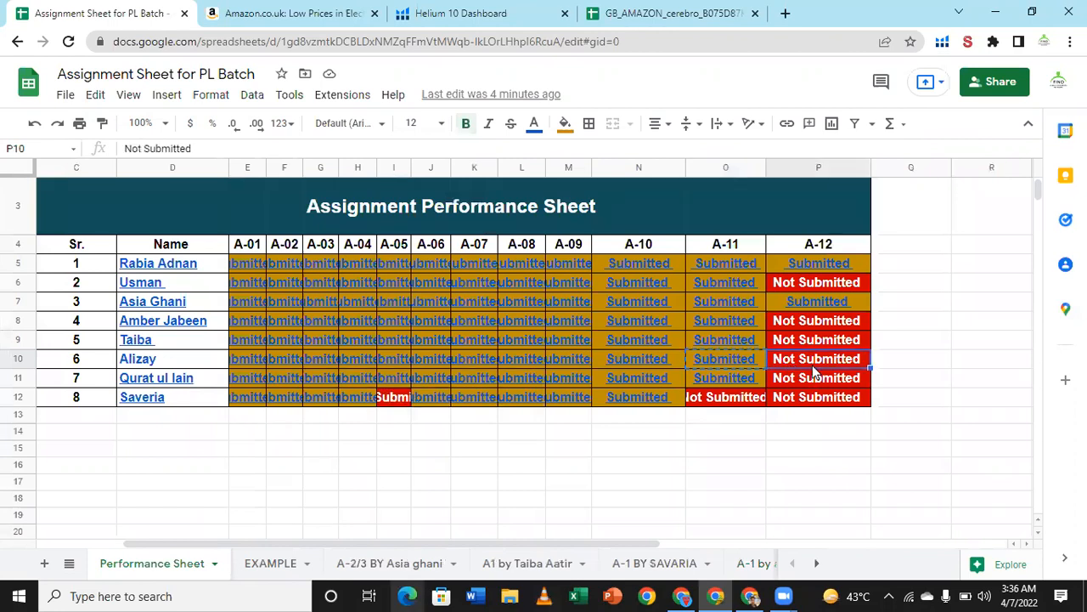
{"action": "key", "text": "ctrl+v"}
{"action": "left_click", "coordinate": [935, 380]}
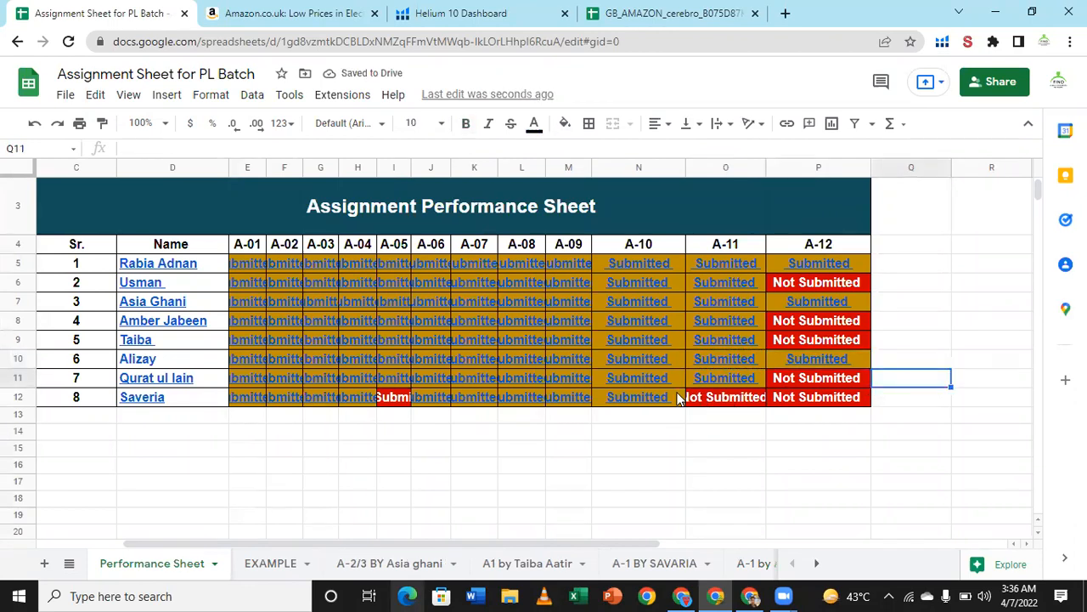
Open the eighth student's sheet from the A-10 entry and open its A11 PRESENTATION link.
{"action": "left_click", "coordinate": [629, 399]}
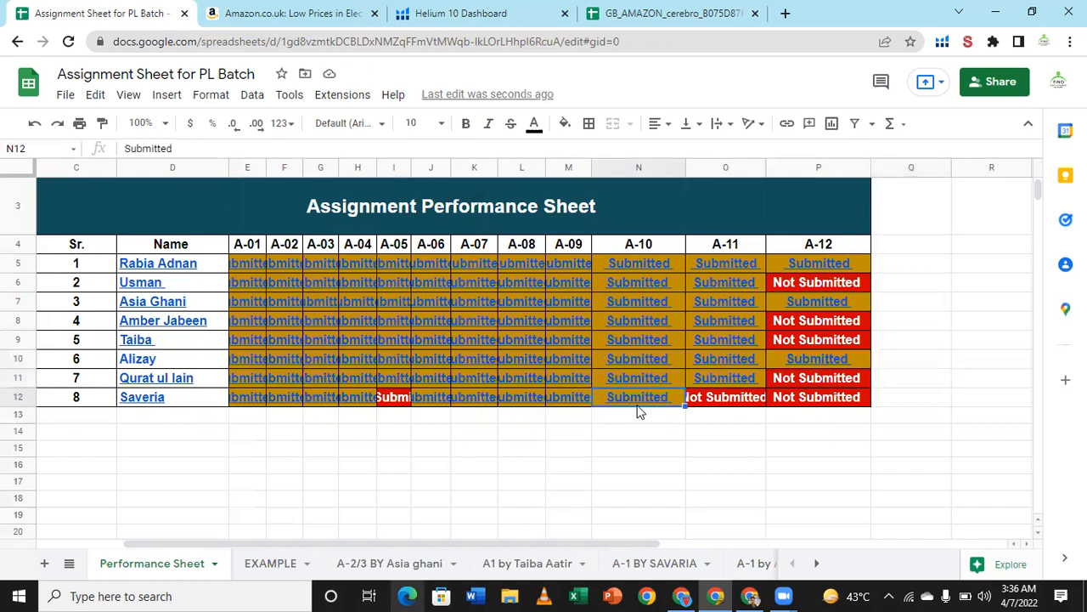
{"action": "left_click", "coordinate": [684, 428]}
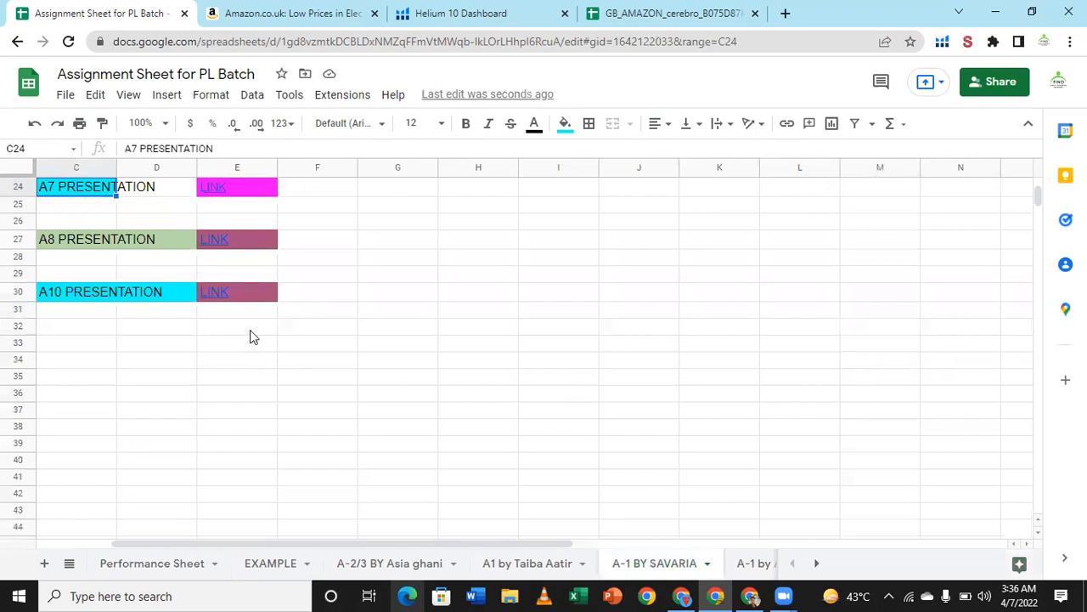
{"action": "scroll", "coordinate": [246, 333], "scroll_direction": "up", "scroll_amount": 5}
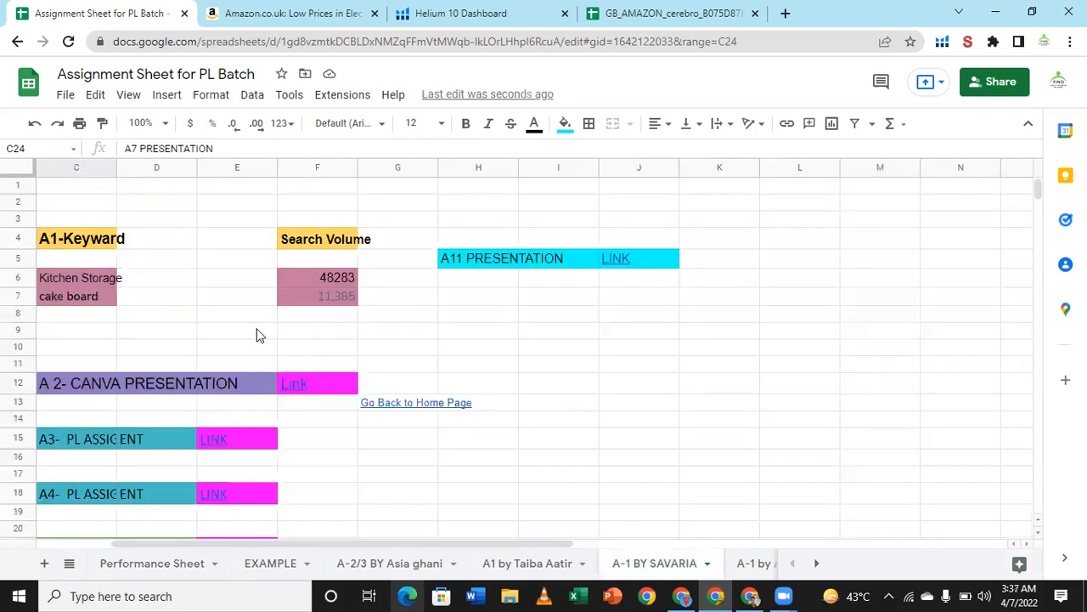
{"action": "left_click", "coordinate": [621, 258]}
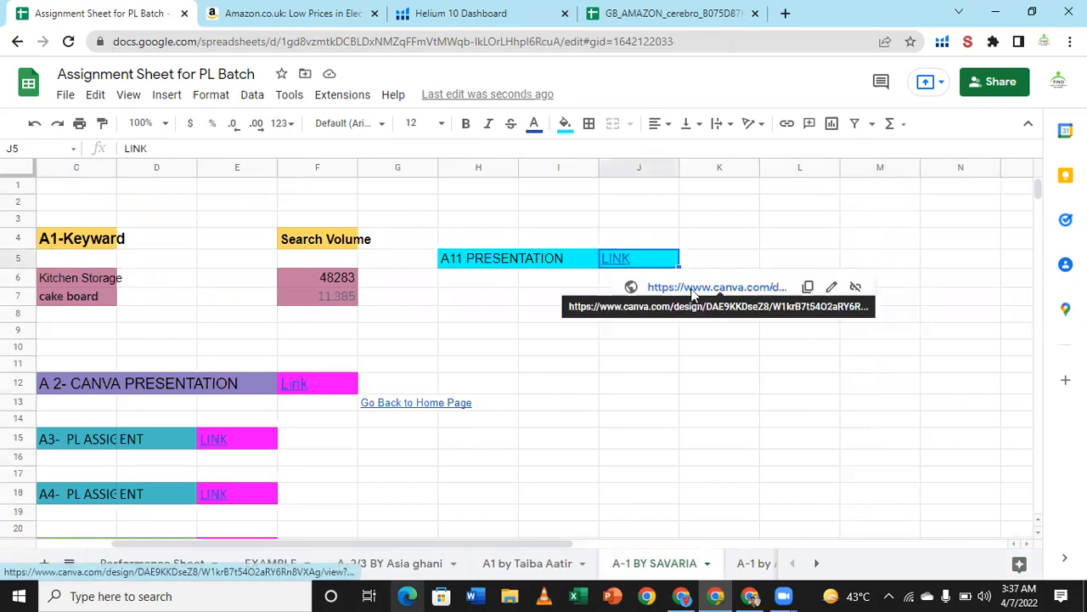
{"action": "left_click", "coordinate": [693, 296]}
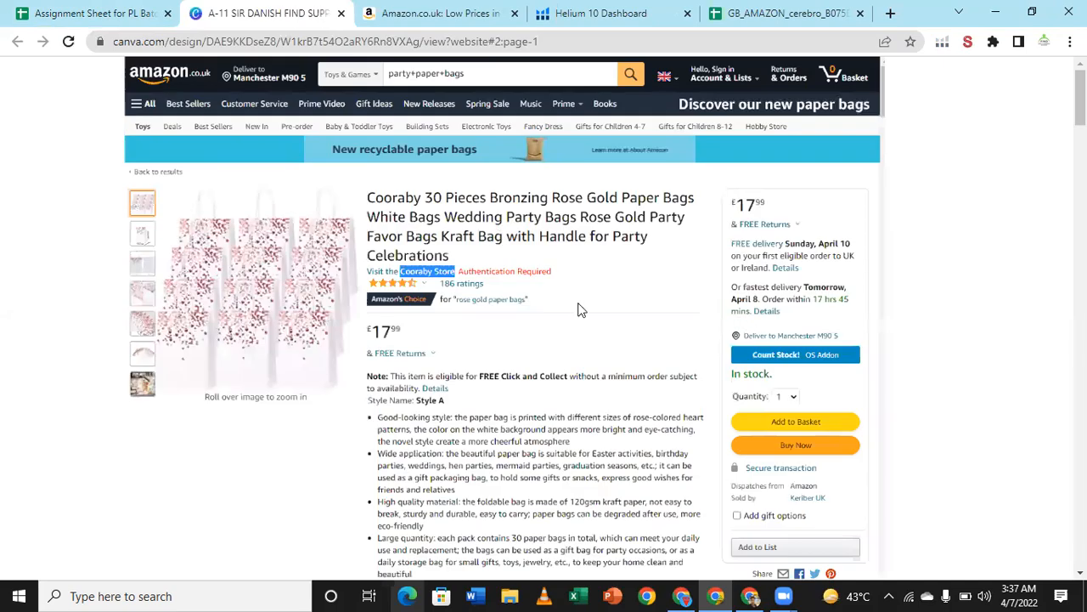
Review the A-11 slides on the Cooraby trademark search, the Panjiva search and the map of supplied countries.
{"action": "scroll", "coordinate": [577, 310], "scroll_direction": "down", "scroll_amount": 5}
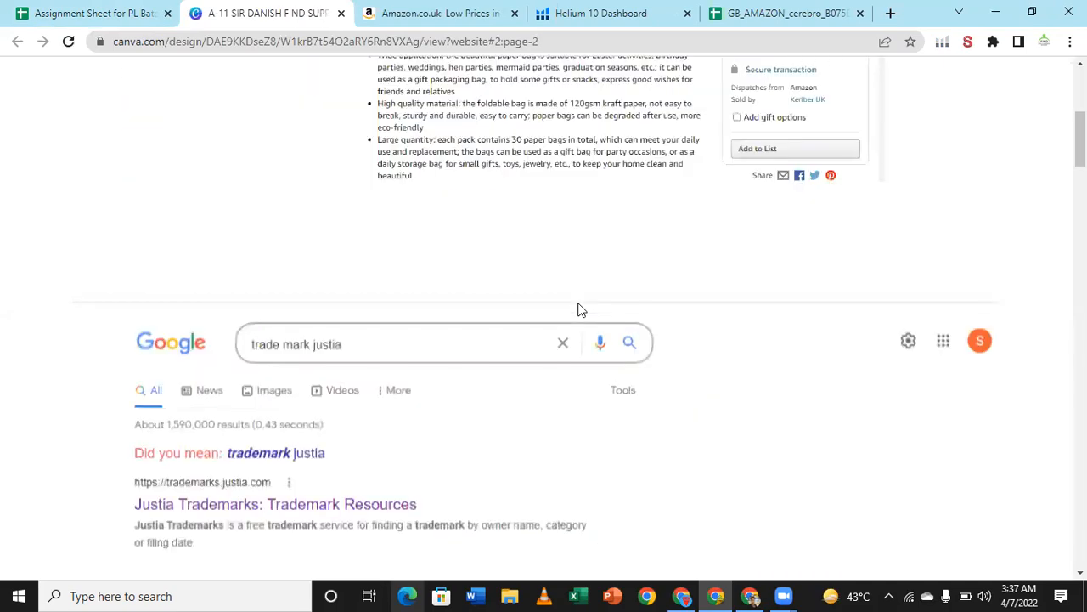
{"action": "scroll", "coordinate": [475, 315], "scroll_direction": "down", "scroll_amount": 2}
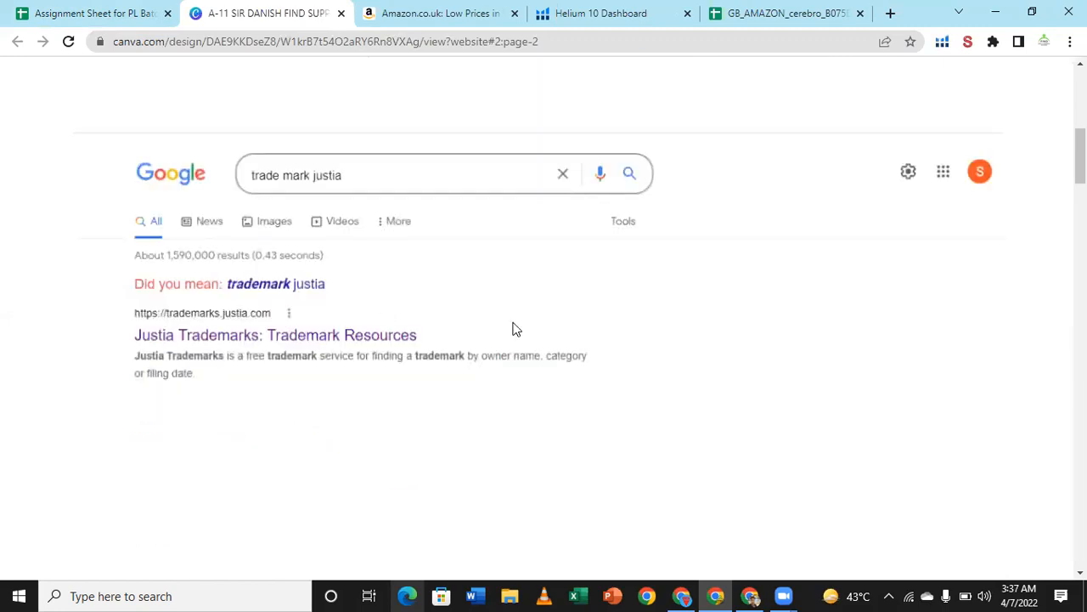
{"action": "scroll", "coordinate": [513, 329], "scroll_direction": "down", "scroll_amount": 6}
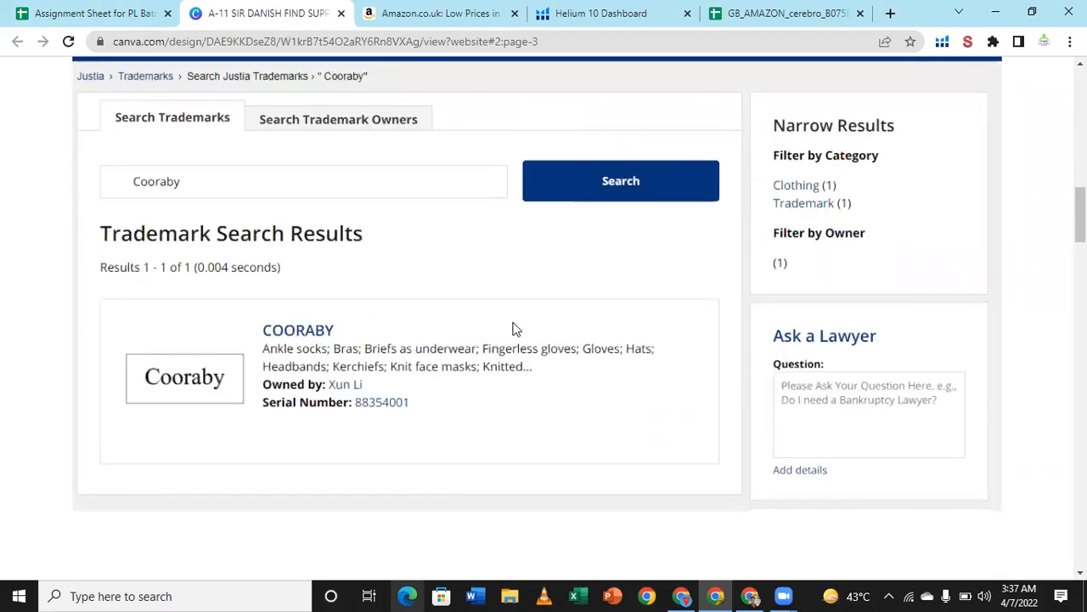
{"action": "scroll", "coordinate": [513, 329], "scroll_direction": "down", "scroll_amount": 5}
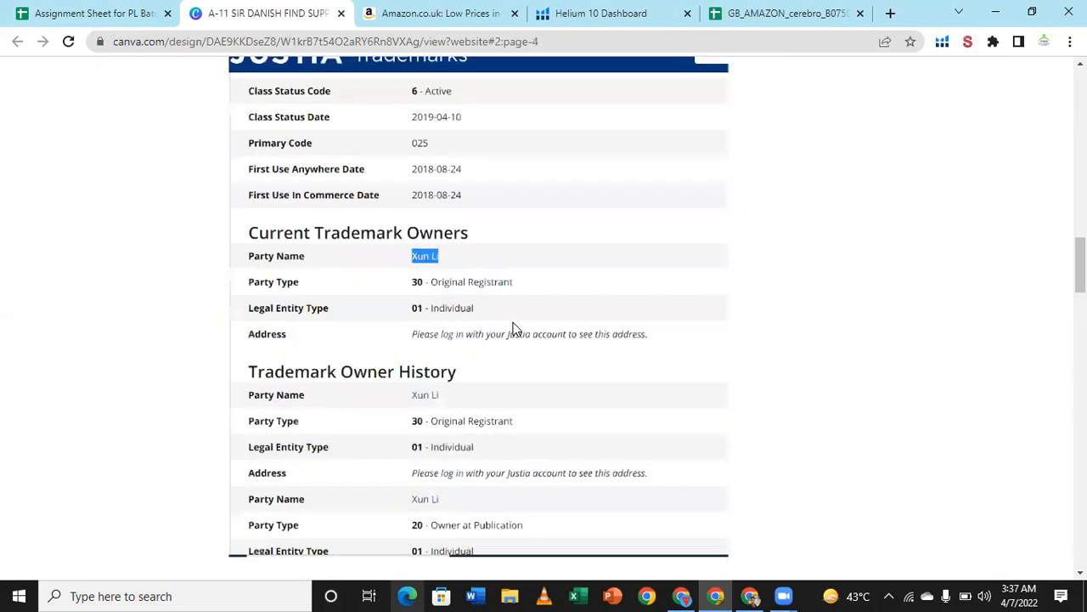
{"action": "scroll", "coordinate": [514, 329], "scroll_direction": "down", "scroll_amount": 3}
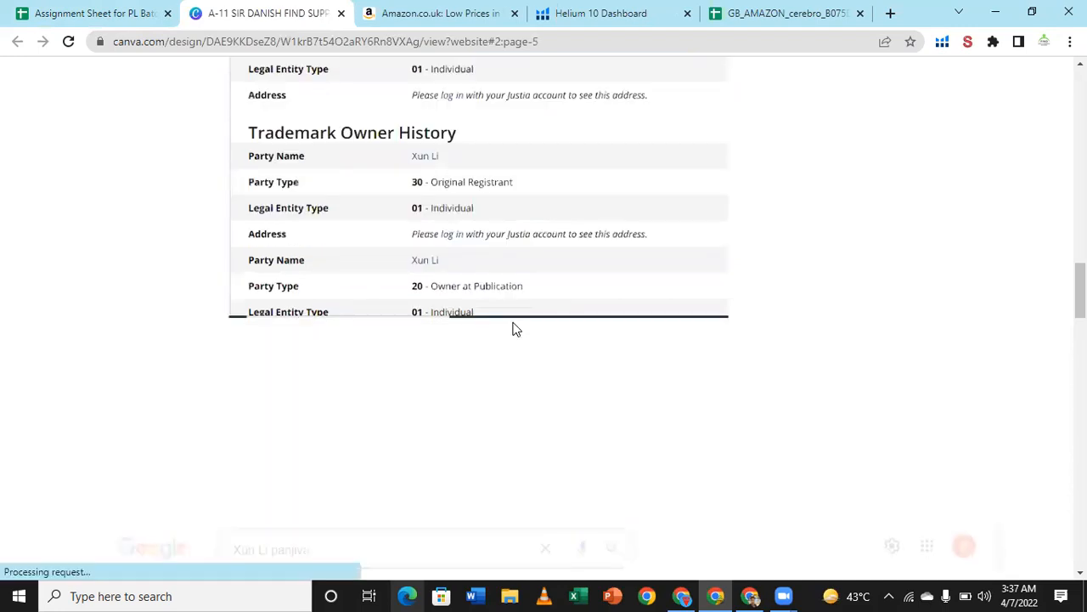
{"action": "scroll", "coordinate": [513, 329], "scroll_direction": "down", "scroll_amount": 3}
{"action": "scroll", "coordinate": [513, 329], "scroll_direction": "down", "scroll_amount": 1}
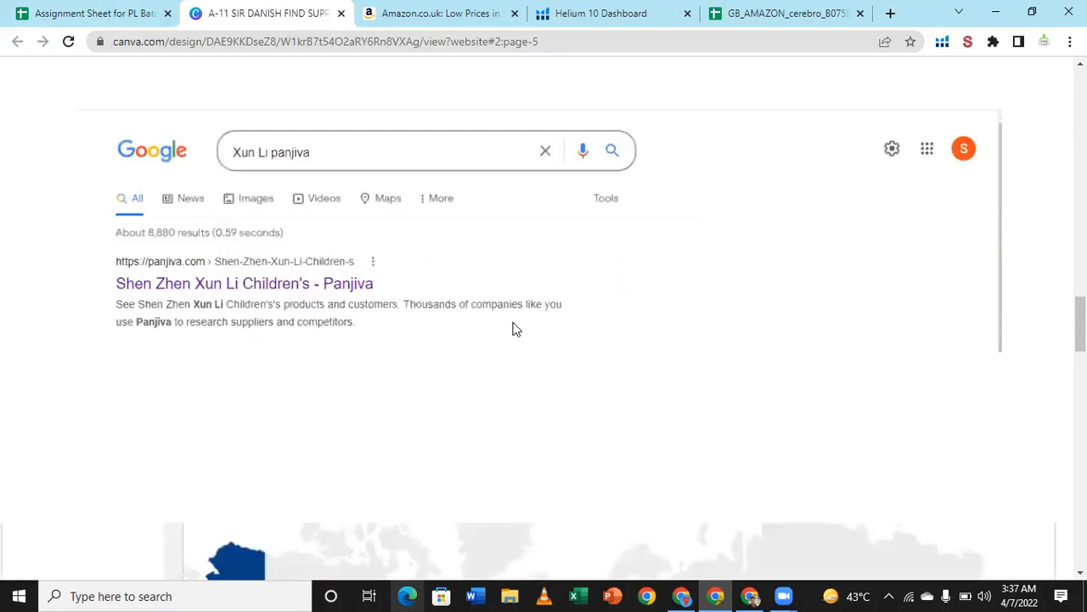
{"action": "scroll", "coordinate": [513, 329], "scroll_direction": "down", "scroll_amount": 1}
{"action": "scroll", "coordinate": [518, 330], "scroll_direction": "down", "scroll_amount": 4}
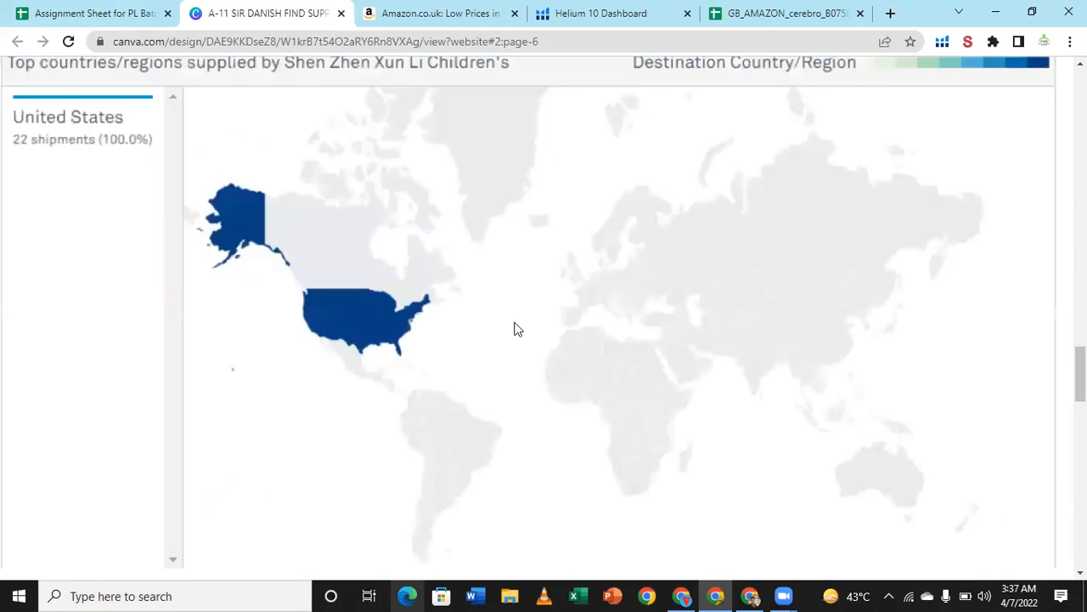
{"action": "scroll", "coordinate": [519, 330], "scroll_direction": "up", "scroll_amount": 1}
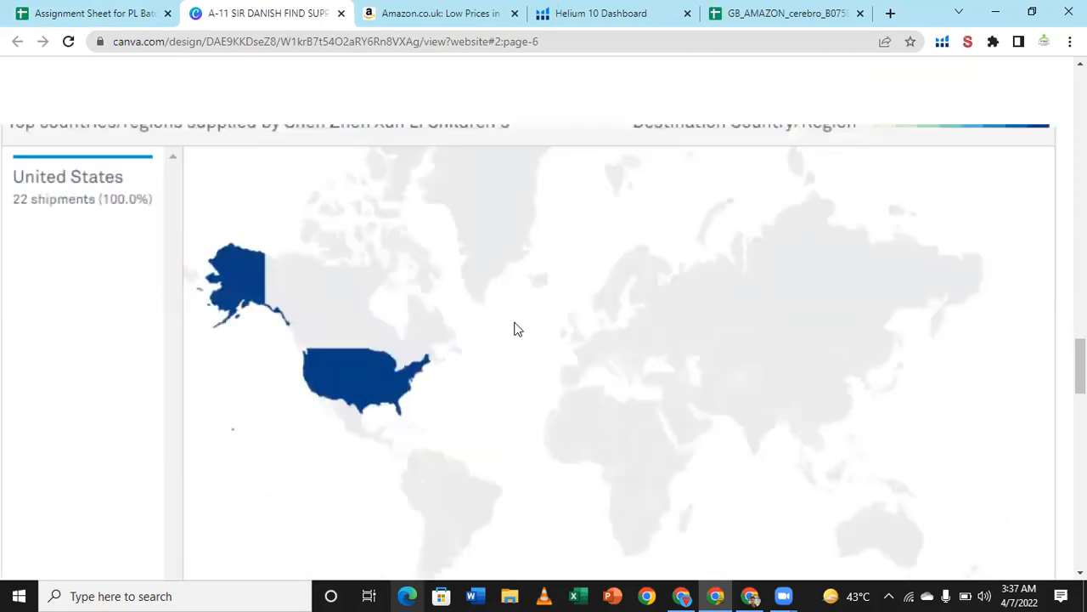
{"action": "scroll", "coordinate": [518, 330], "scroll_direction": "up", "scroll_amount": 1}
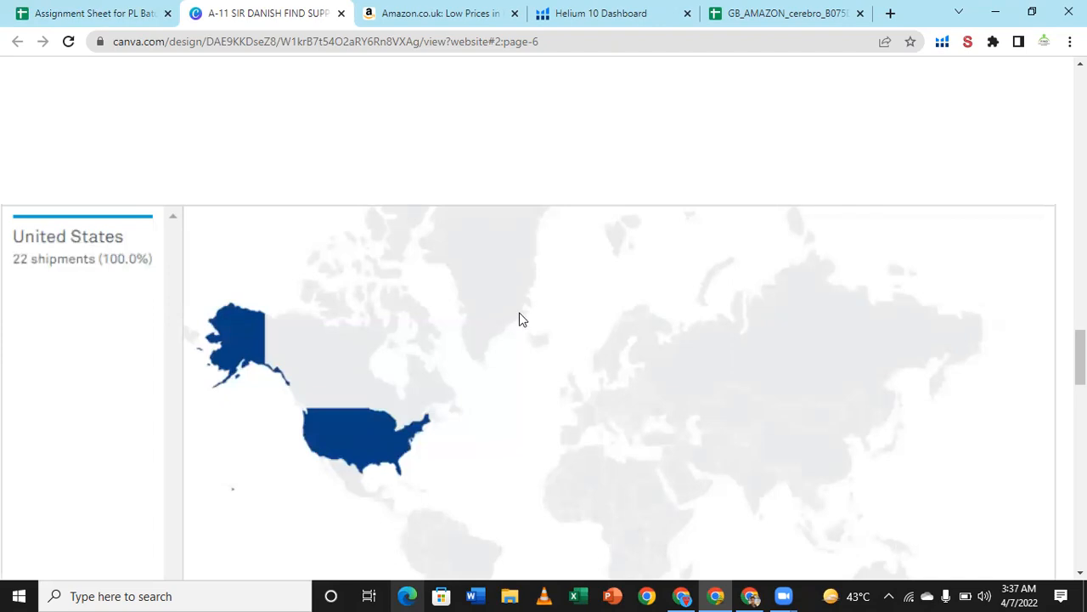
Review the remaining A-11 slides on the U.S. customs records, the Baby Trend search result and its contact information.
{"action": "scroll", "coordinate": [521, 319], "scroll_direction": "down", "scroll_amount": 7}
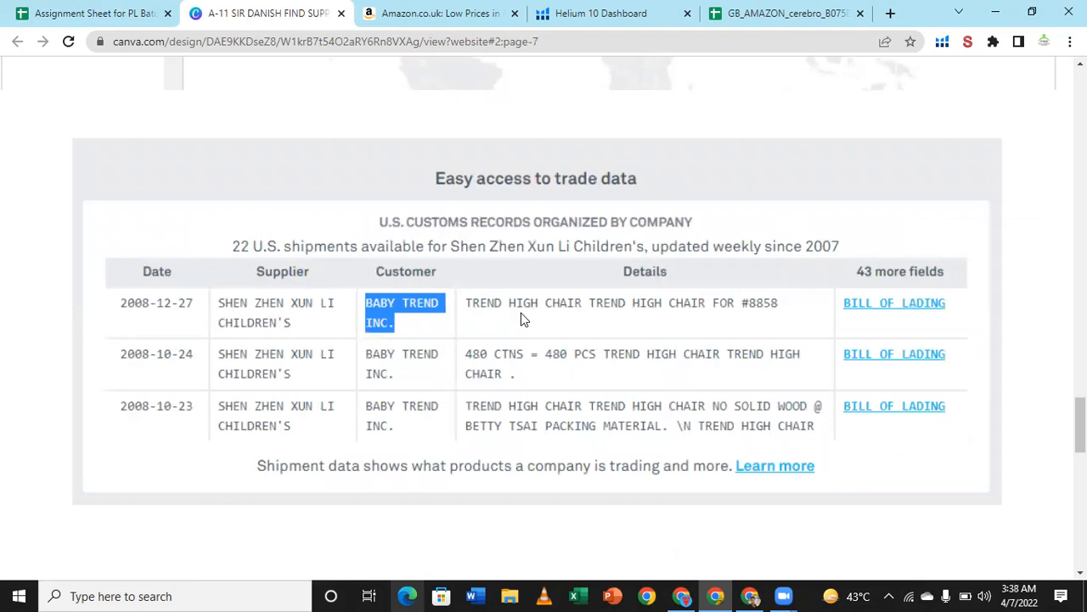
{"action": "scroll", "coordinate": [521, 319], "scroll_direction": "down", "scroll_amount": 1}
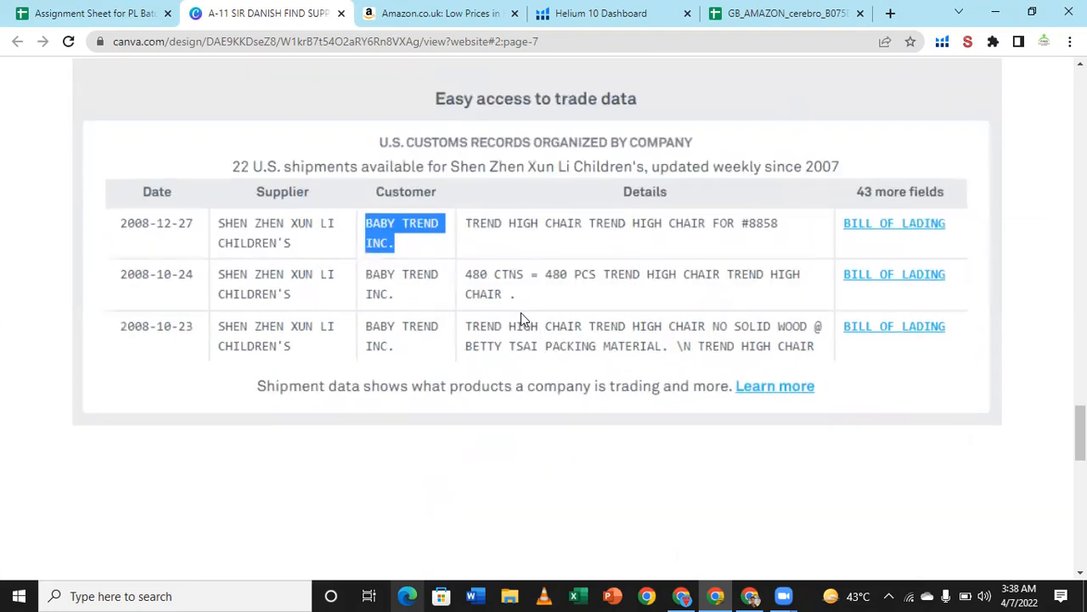
{"action": "scroll", "coordinate": [520, 313], "scroll_direction": "down", "scroll_amount": 1}
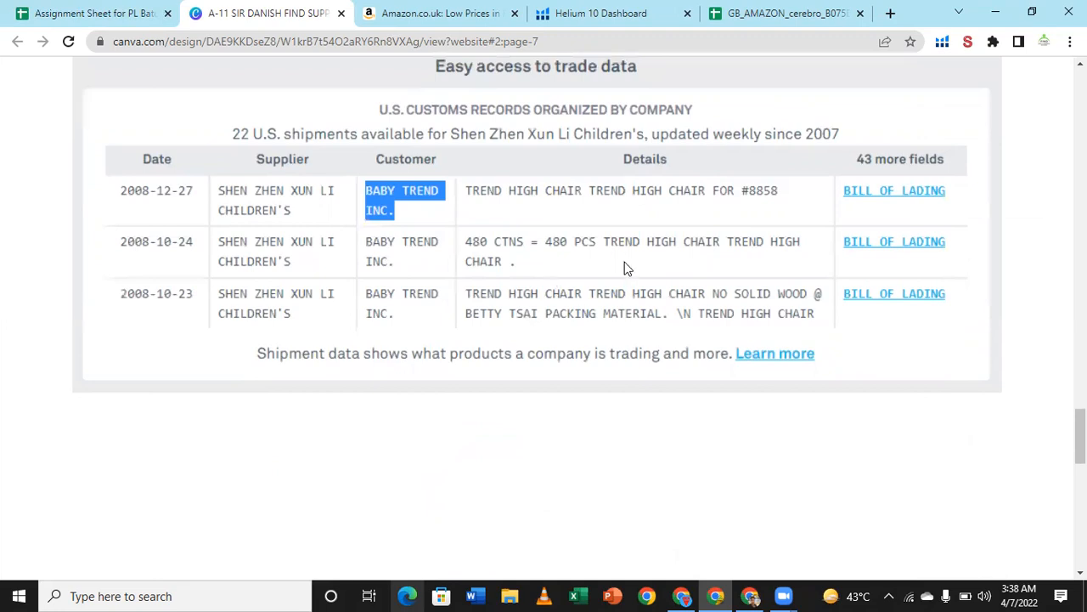
{"action": "scroll", "coordinate": [625, 262], "scroll_direction": "down", "scroll_amount": 1}
{"action": "scroll", "coordinate": [706, 294], "scroll_direction": "down", "scroll_amount": 3}
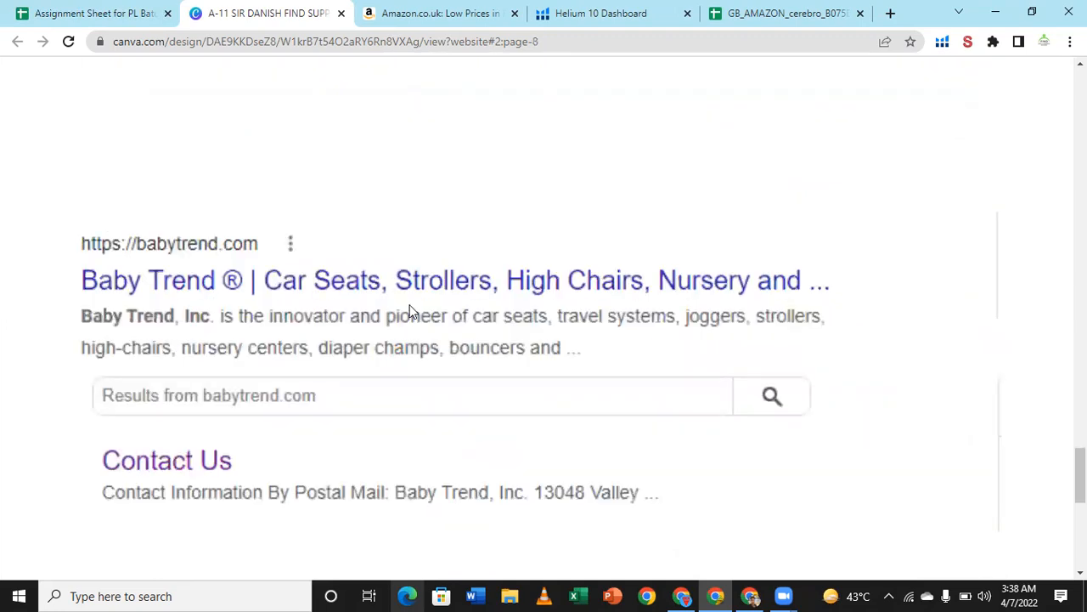
{"action": "scroll", "coordinate": [410, 311], "scroll_direction": "down", "scroll_amount": 1}
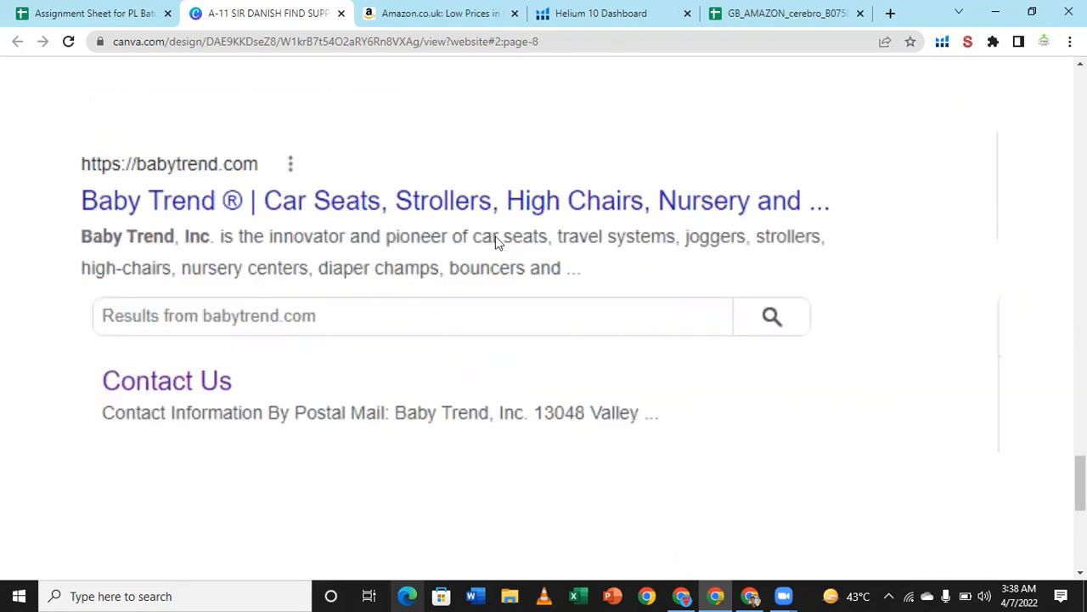
{"action": "scroll", "coordinate": [493, 244], "scroll_direction": "down", "scroll_amount": 2}
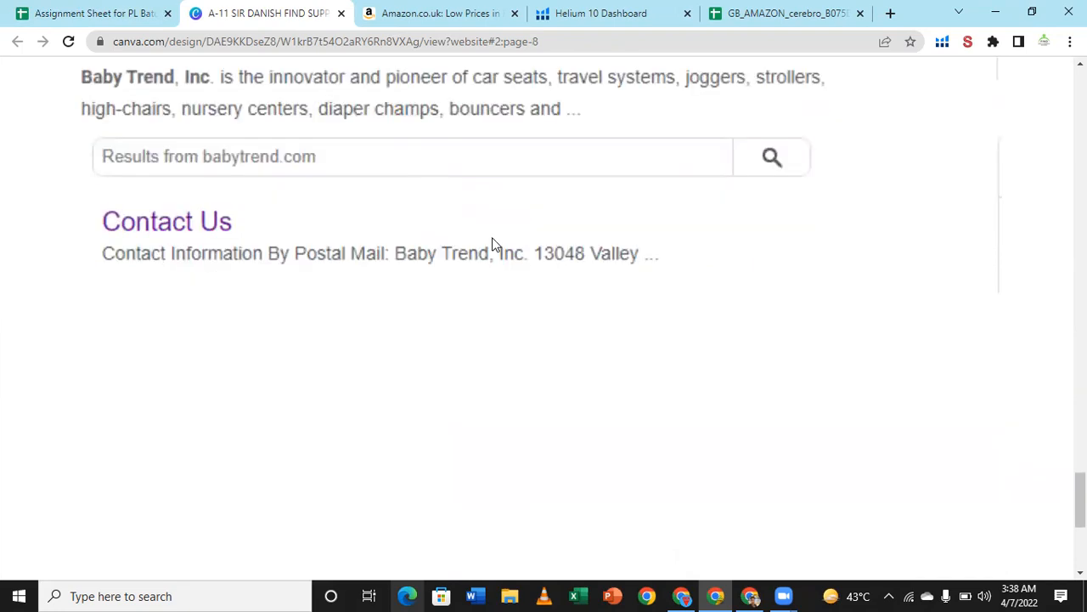
{"action": "scroll", "coordinate": [495, 244], "scroll_direction": "down", "scroll_amount": 5}
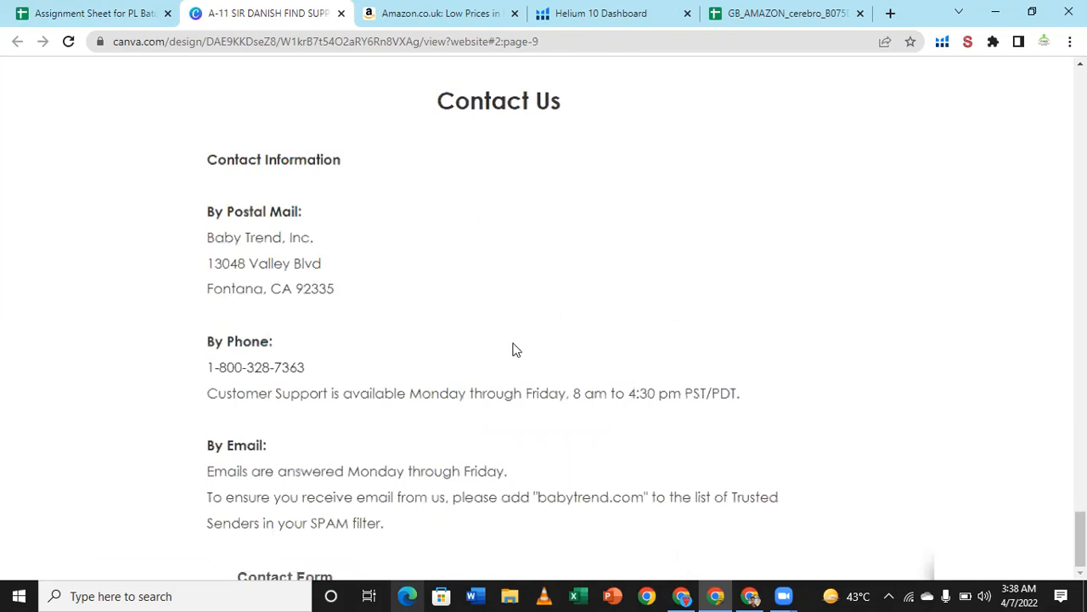
Go back through the A-11 slides to the opening Amazon product listing and close the presentation.
{"action": "scroll", "coordinate": [517, 348], "scroll_direction": "up", "scroll_amount": 1}
{"action": "scroll", "coordinate": [515, 349], "scroll_direction": "up", "scroll_amount": 2}
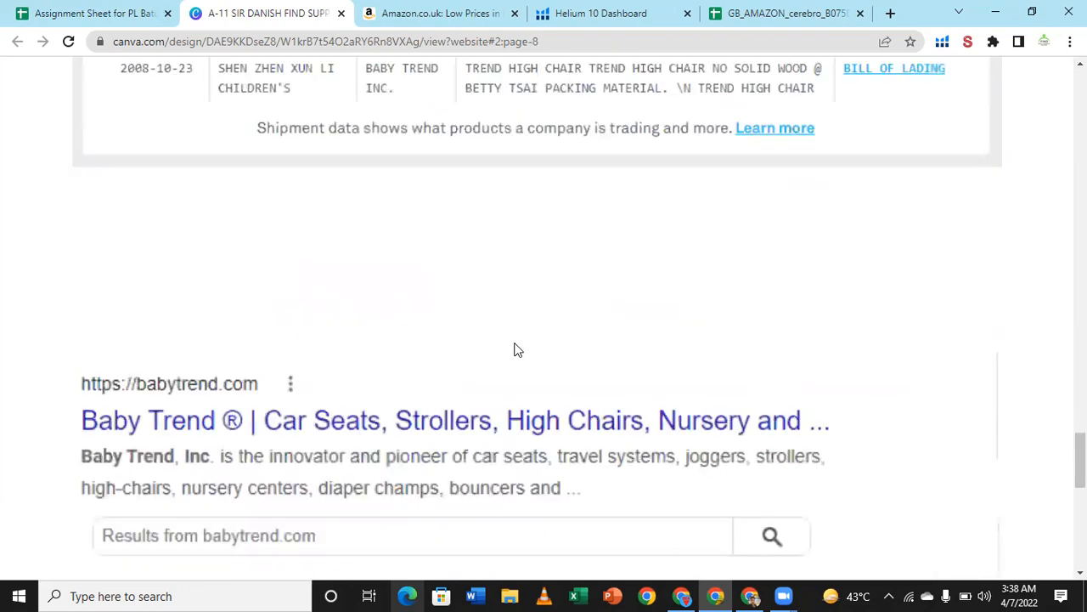
{"action": "scroll", "coordinate": [515, 334], "scroll_direction": "up", "scroll_amount": 5}
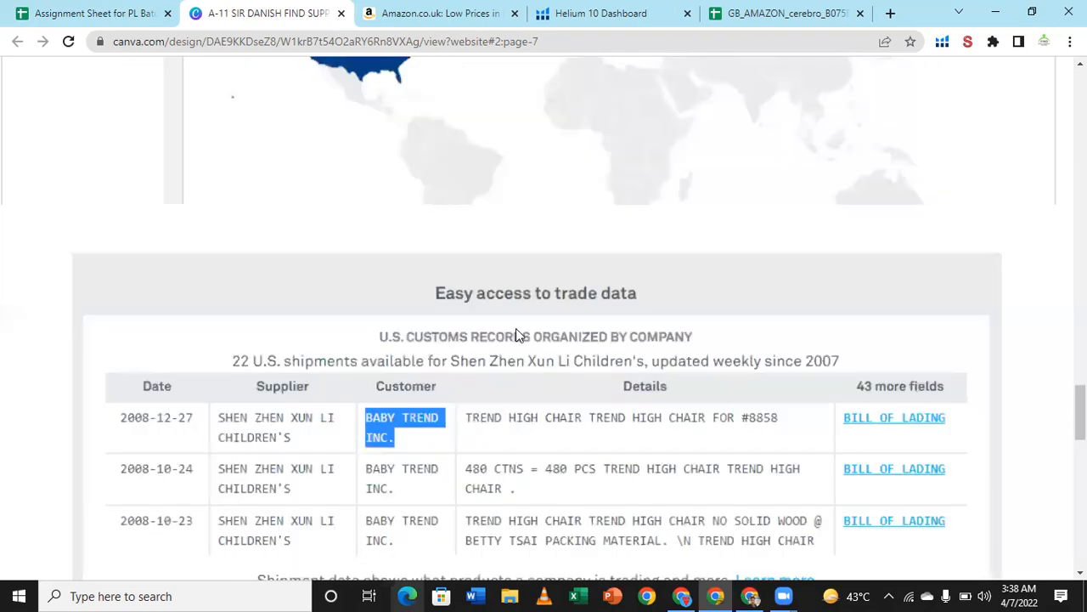
{"action": "scroll", "coordinate": [515, 331], "scroll_direction": "up", "scroll_amount": 4}
{"action": "scroll", "coordinate": [514, 336], "scroll_direction": "up", "scroll_amount": 5}
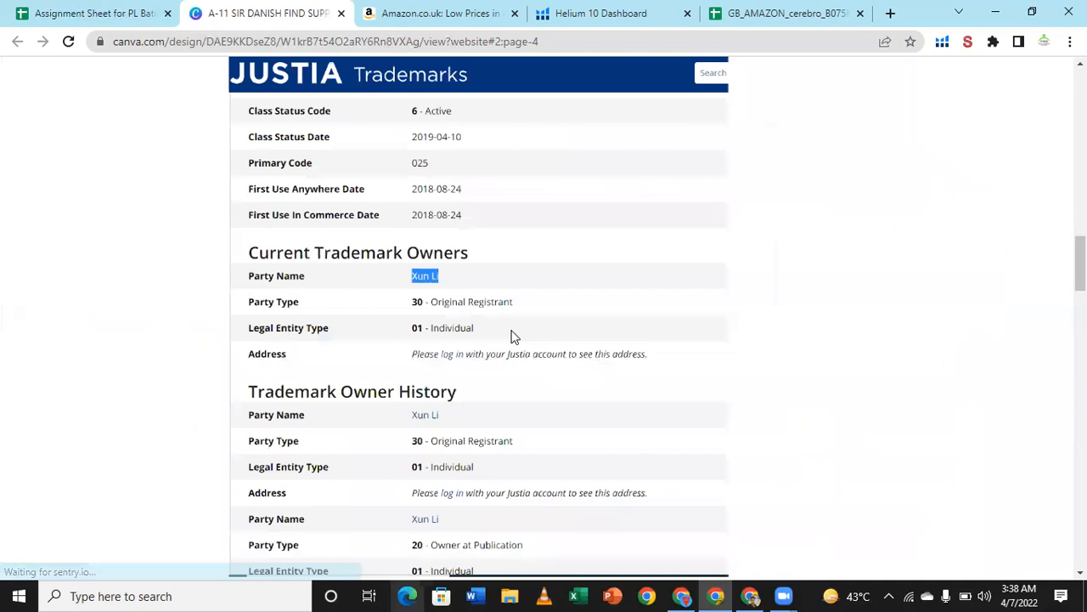
{"action": "scroll", "coordinate": [512, 337], "scroll_direction": "up", "scroll_amount": 8}
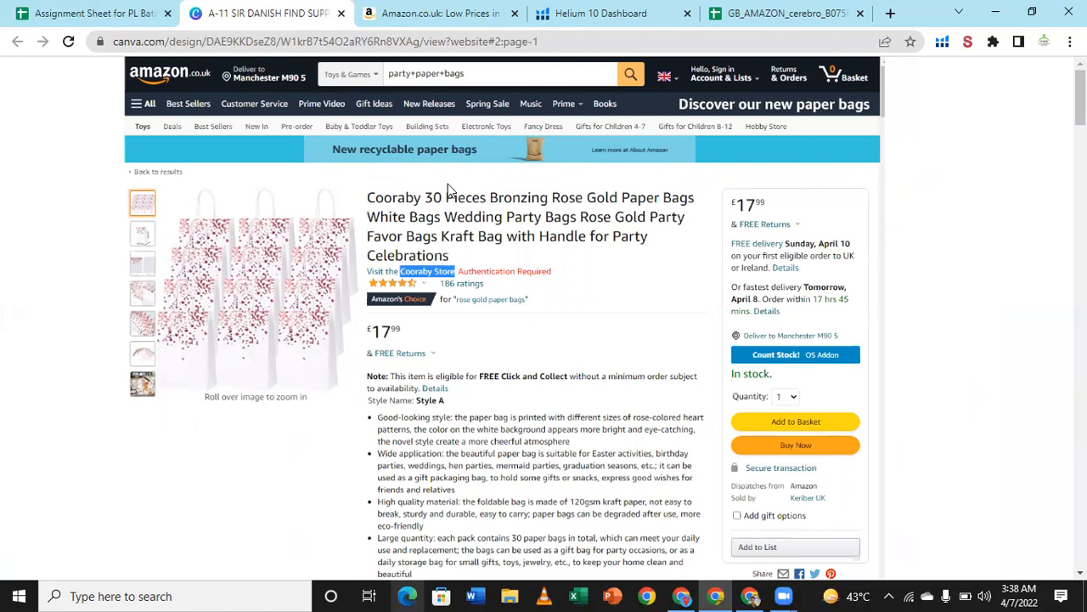
{"action": "left_click", "coordinate": [341, 14]}
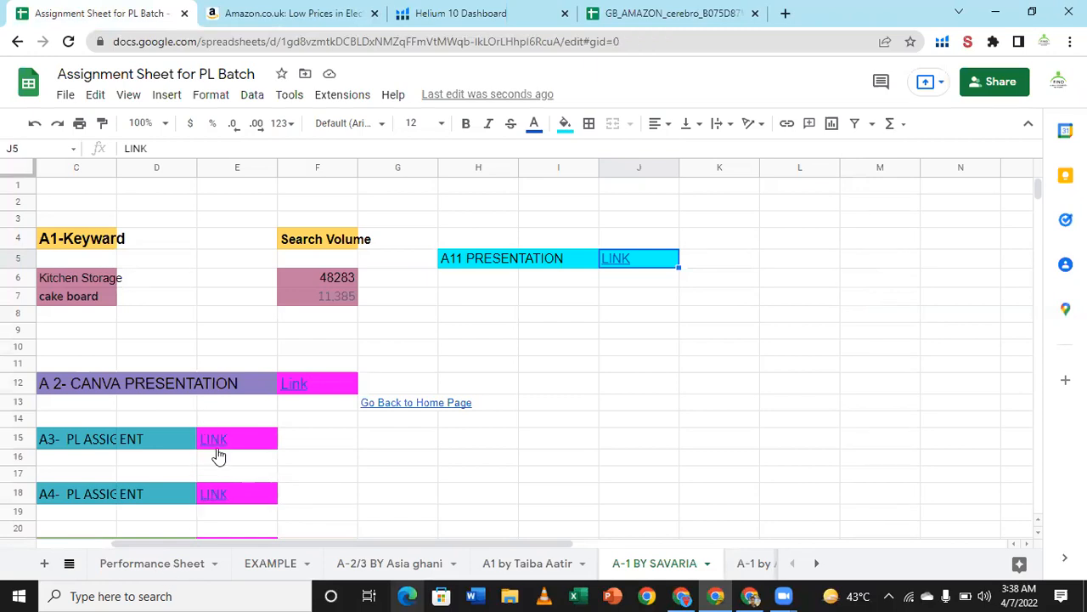
Return from the eighth student's sheet to the Performance Sheet, using the list of all sheets.
{"action": "left_click", "coordinate": [174, 569]}
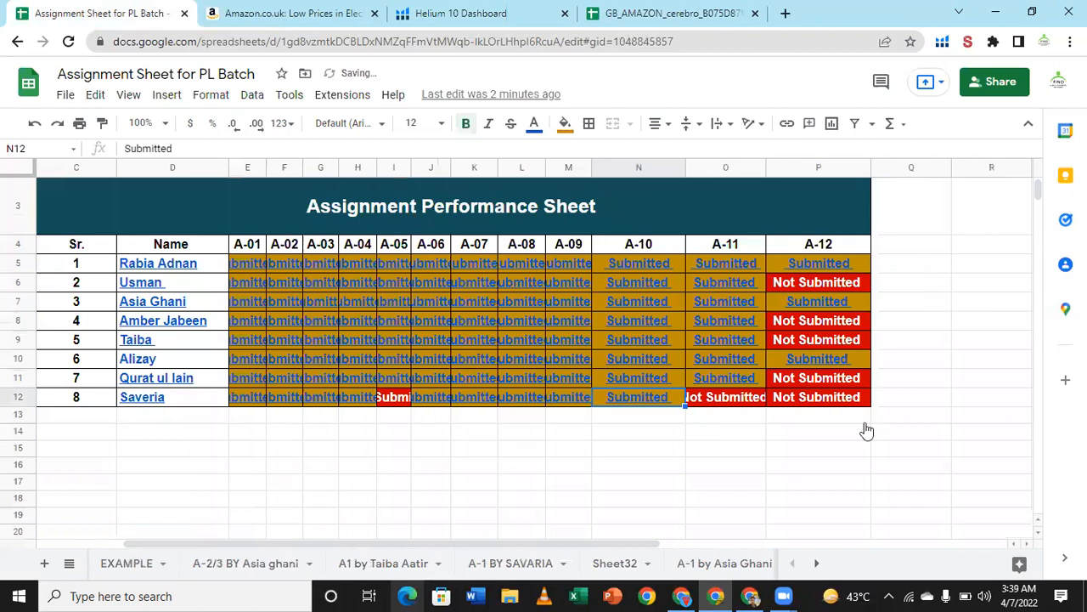
{"action": "left_click", "coordinate": [849, 448]}
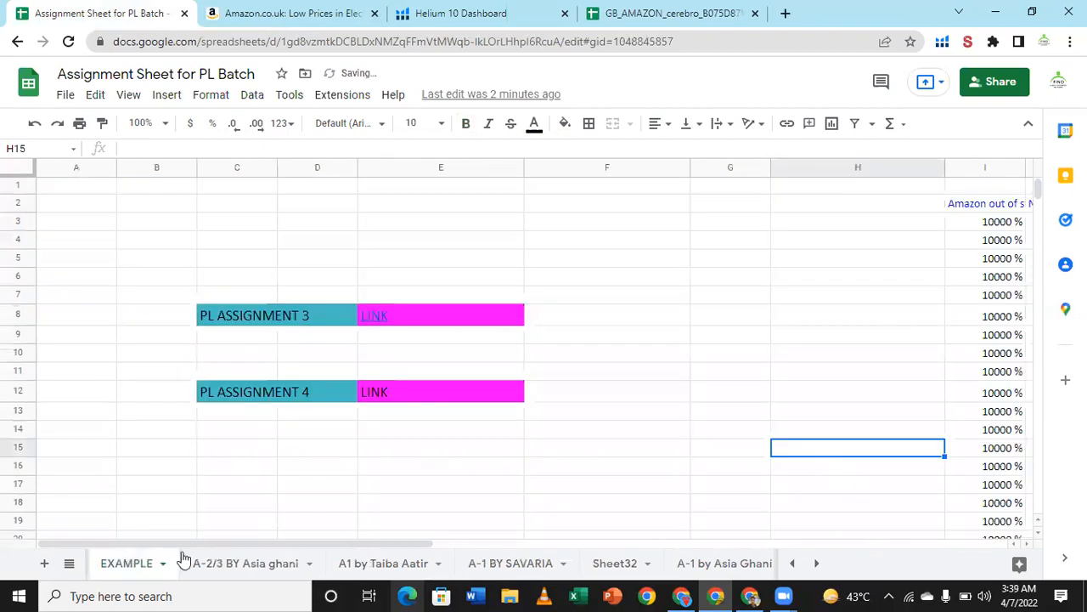
{"action": "left_click", "coordinate": [69, 564]}
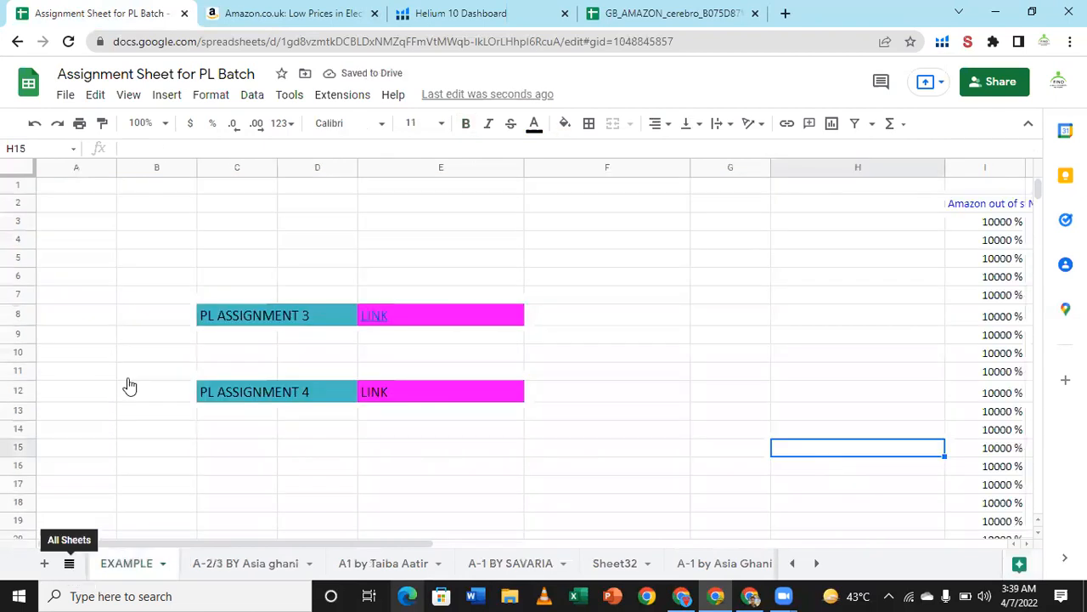
{"action": "left_click", "coordinate": [133, 360]}
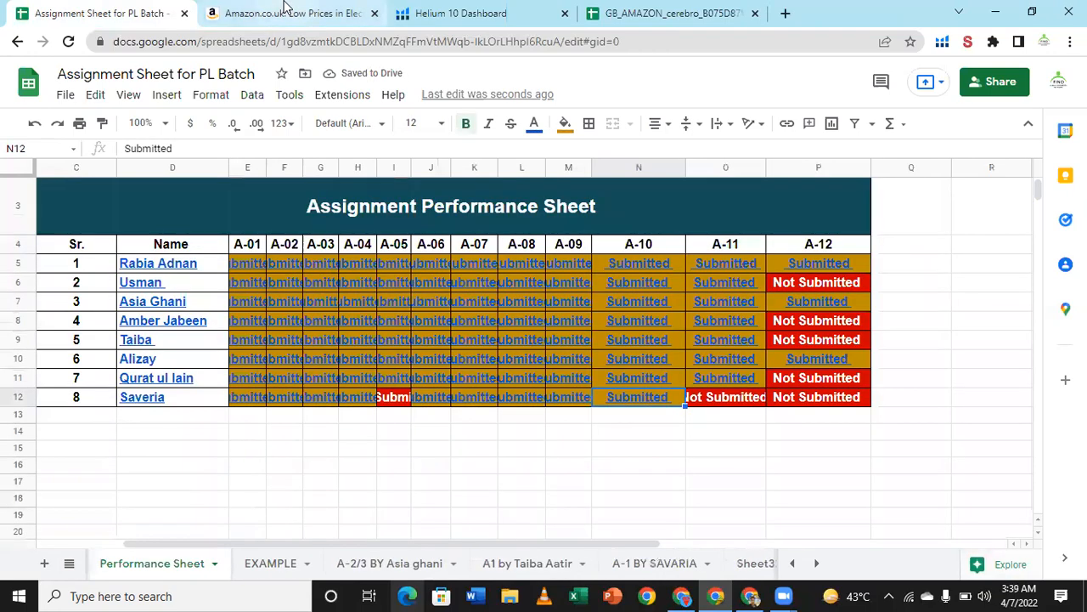
Bring up the Amazon.co.uk home page, and switch to the browser window holding the Canva Heading design.
{"action": "left_click", "coordinate": [285, 11]}
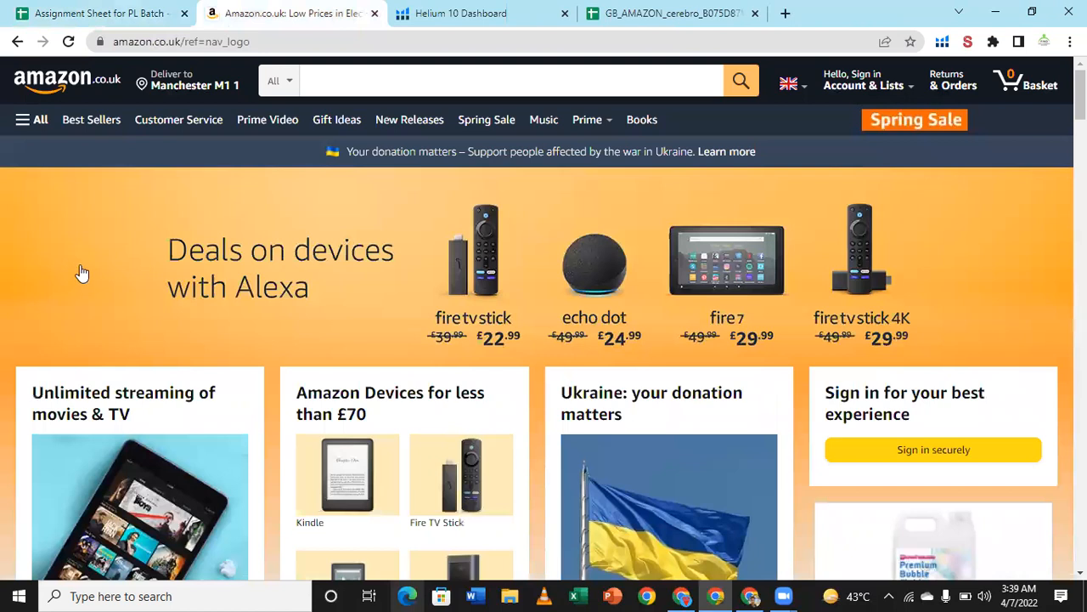
{"action": "left_click", "coordinate": [753, 596]}
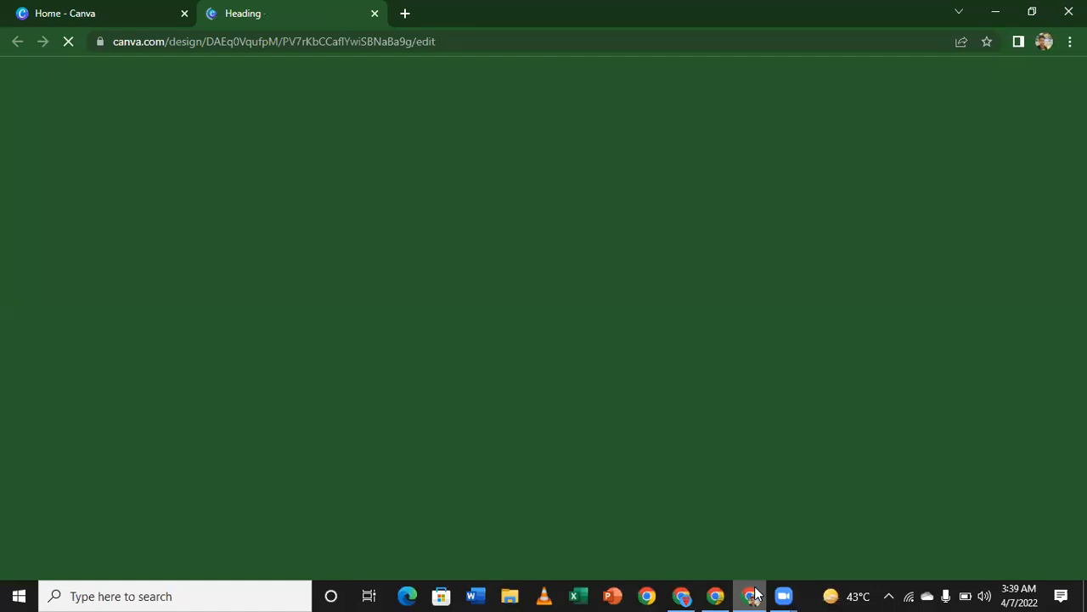